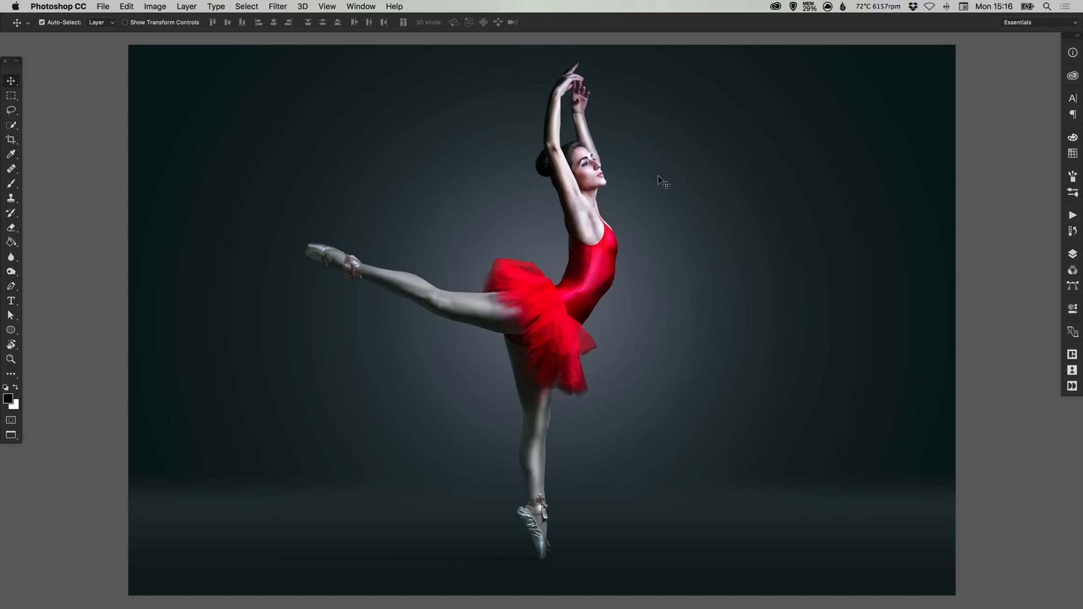
Step: Add the white text "Ballet" in ChaletComprime at 16 pt to the background above the dancer's raised leg
left_click(9, 303)
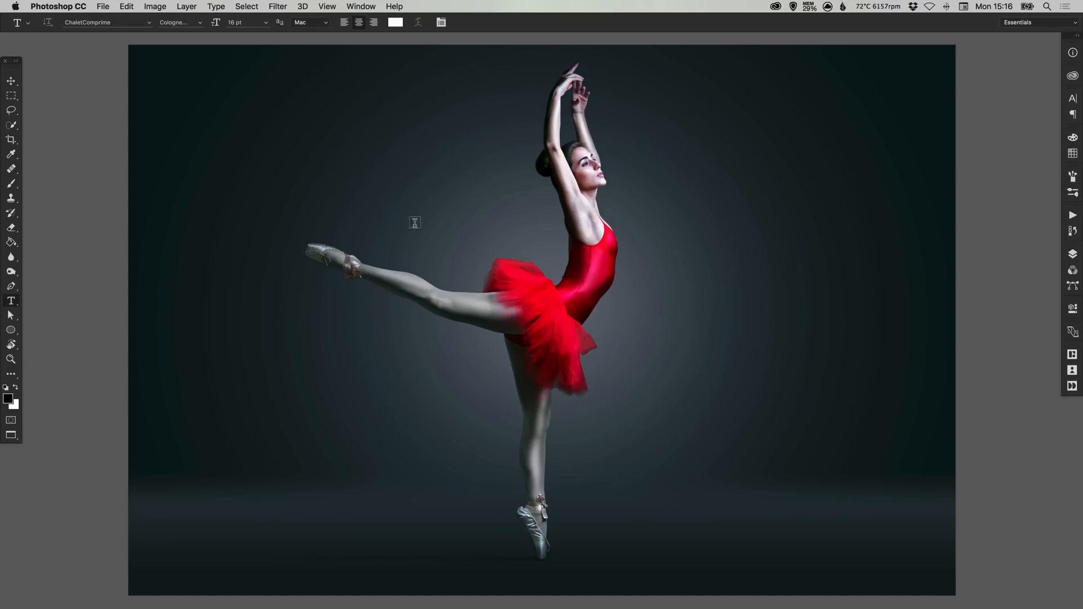
left_click(416, 197)
type("Ballet")
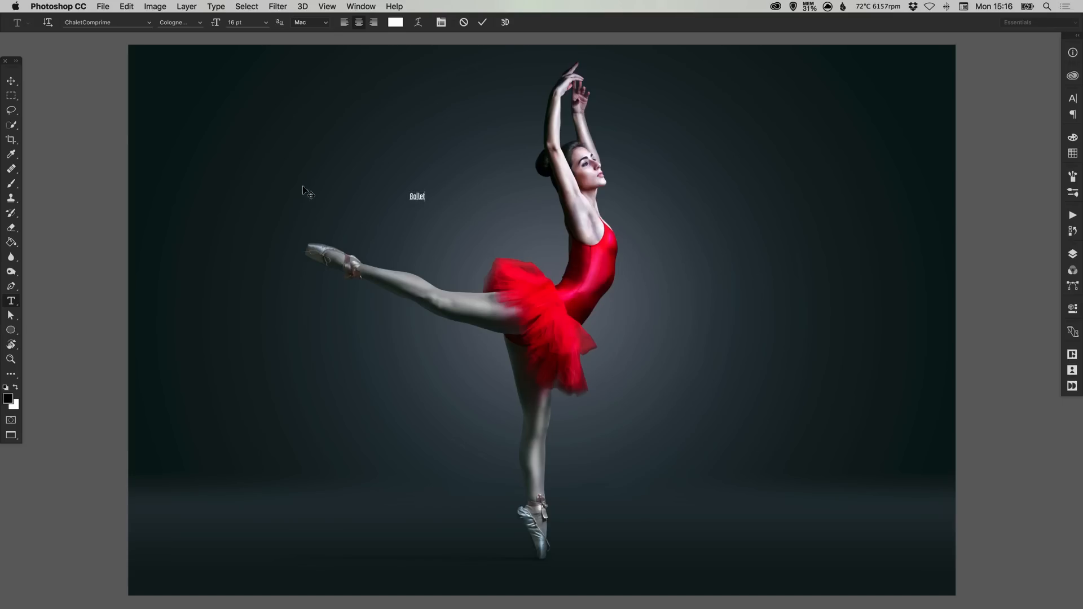
left_click(12, 82)
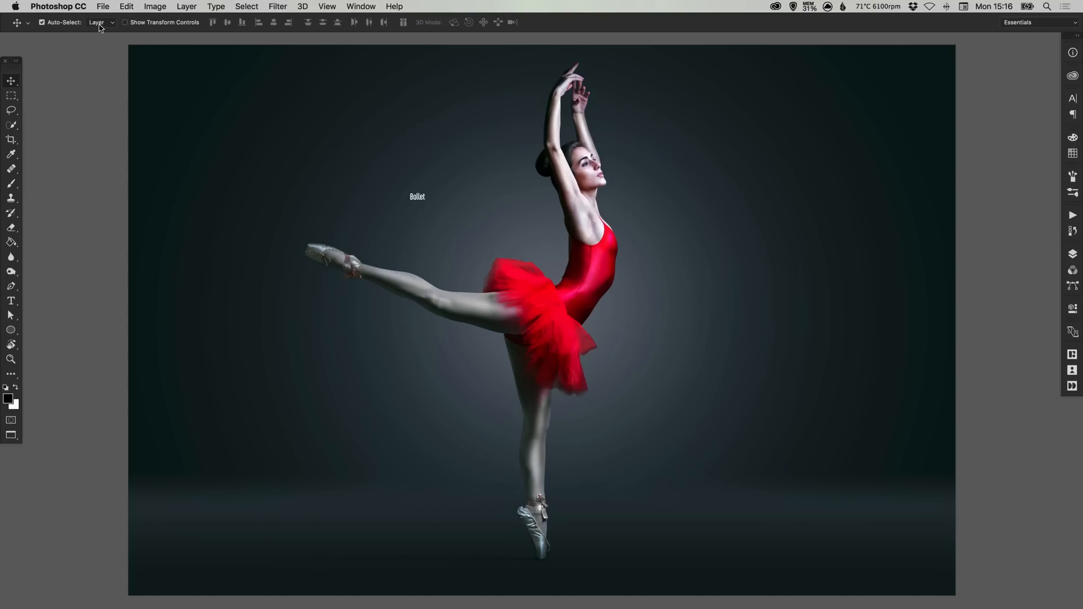
Step: Free Transform the Ballet text to about 2975% and place it across the dancer's torso and raised leg
left_click(126, 6)
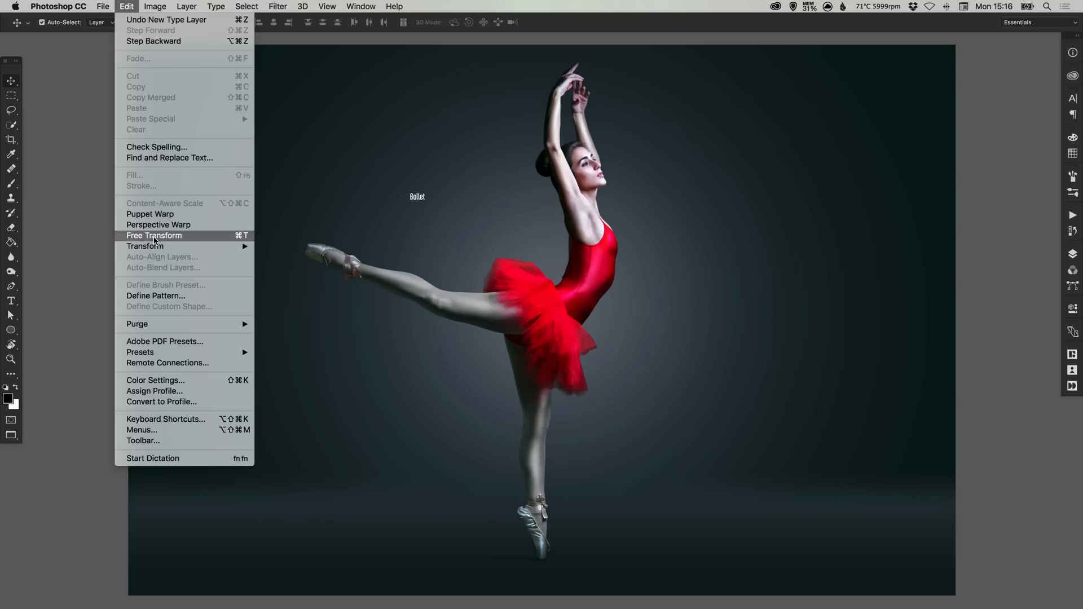
left_click(242, 235)
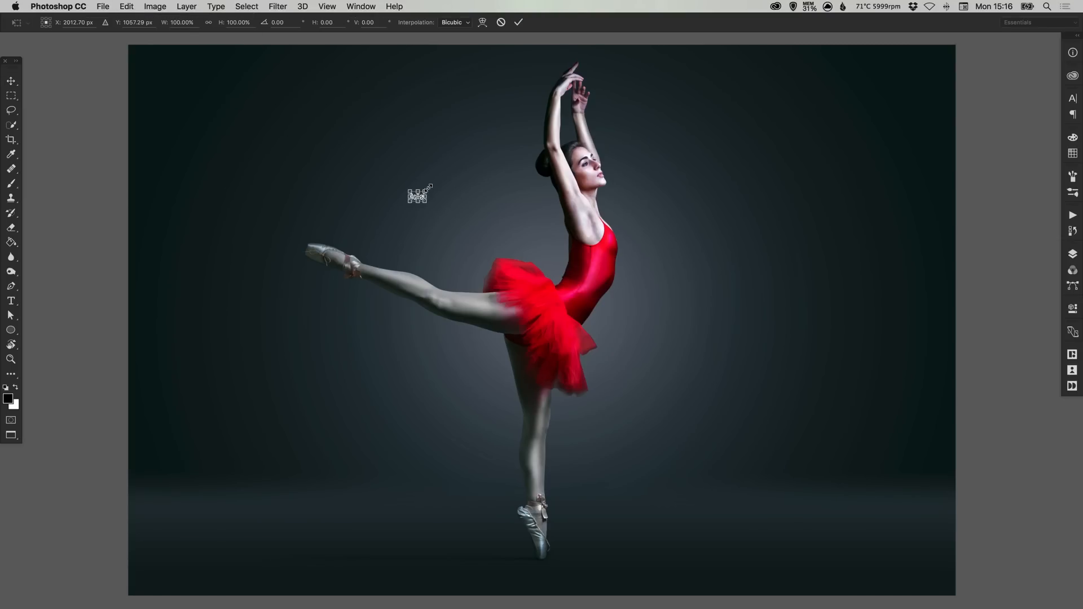
left_click_drag(429, 188, 652, 38)
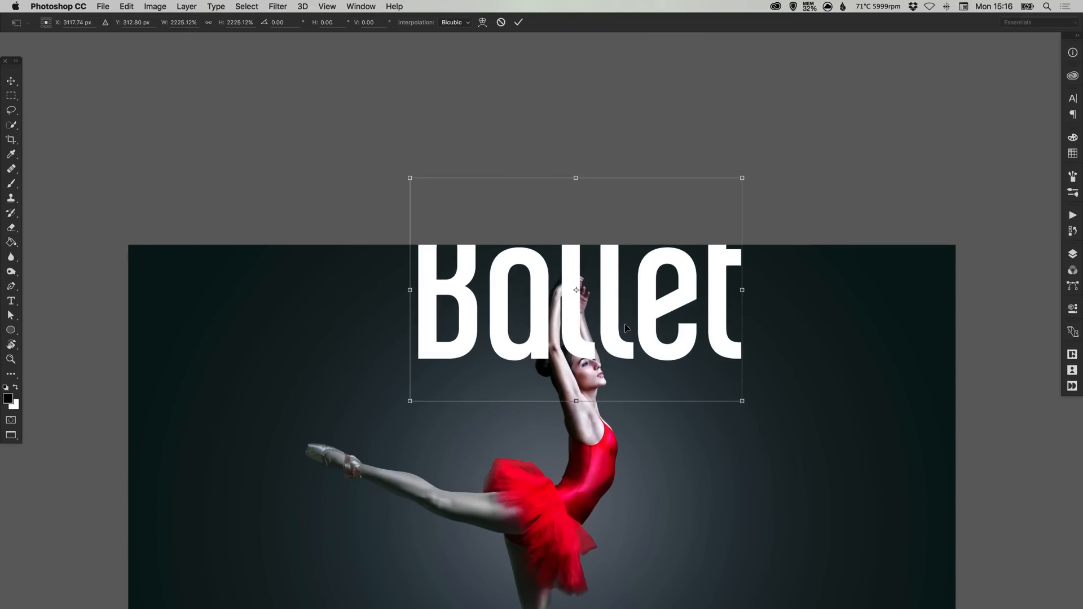
left_click_drag(623, 293, 570, 29)
left_click_drag(539, 129, 461, 351)
left_click_drag(602, 244, 590, 283)
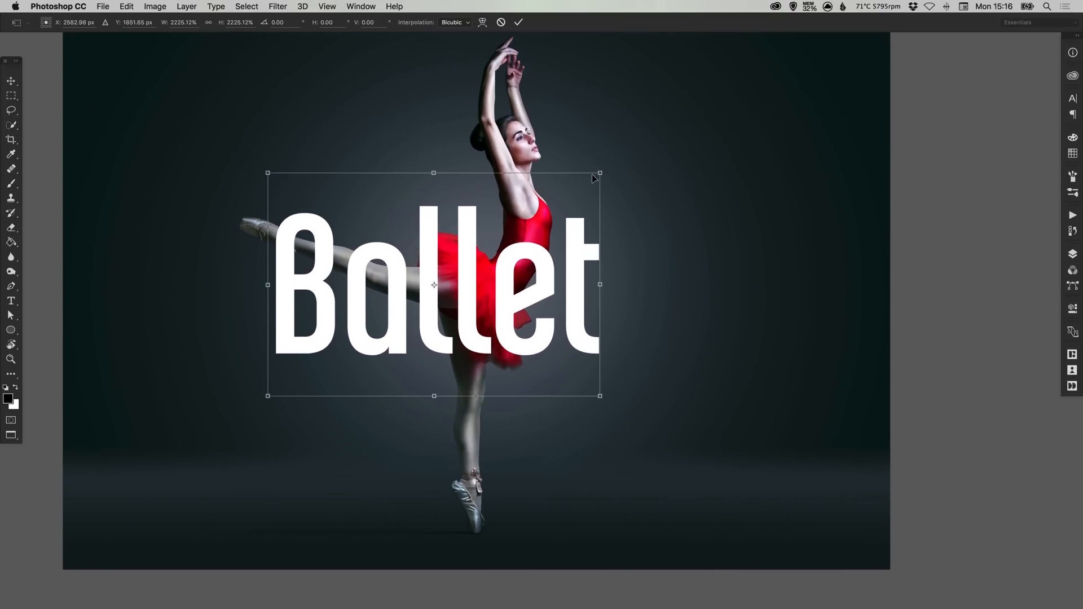
left_click_drag(606, 164, 715, 88)
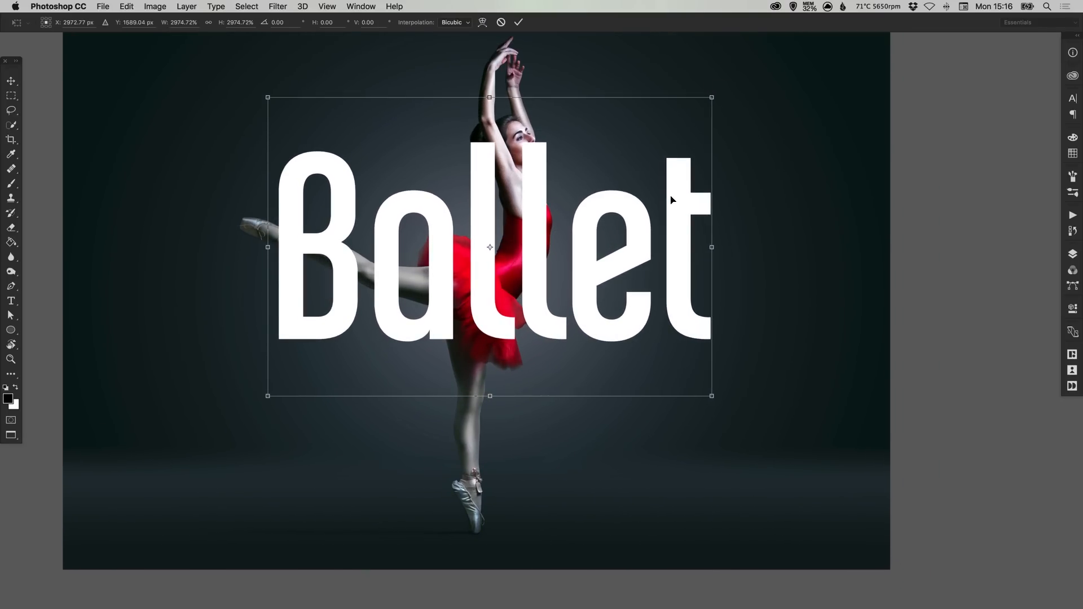
left_click_drag(644, 215, 625, 232)
left_click_drag(655, 293, 662, 316)
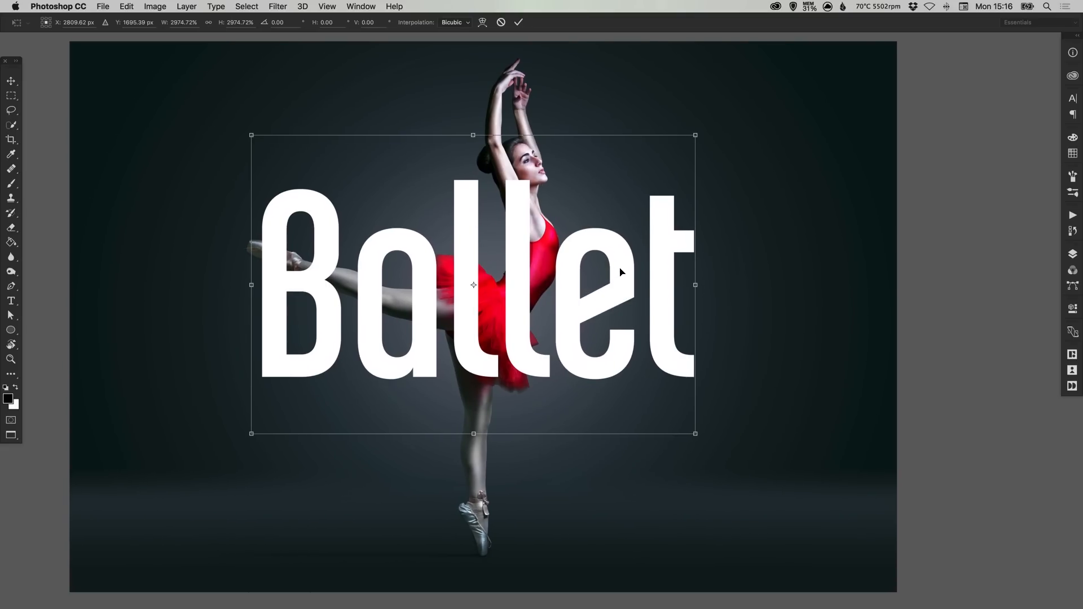
key("Return")
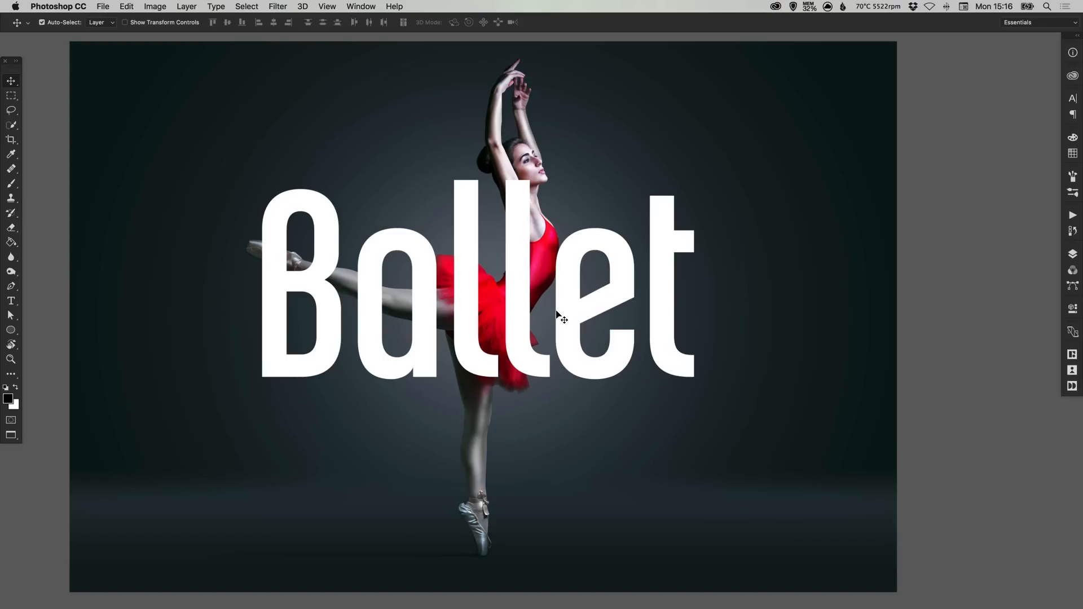
Step: Examine the font family and style options of the Ballet text, keeping the CologneSeventy style
key("t")
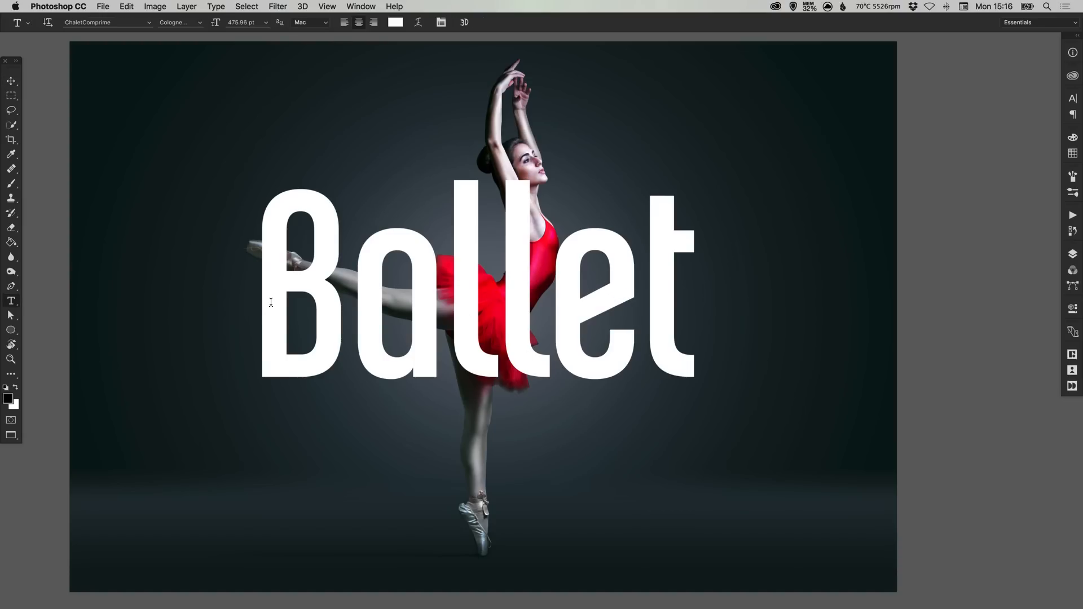
left_click_drag(271, 304, 771, 298)
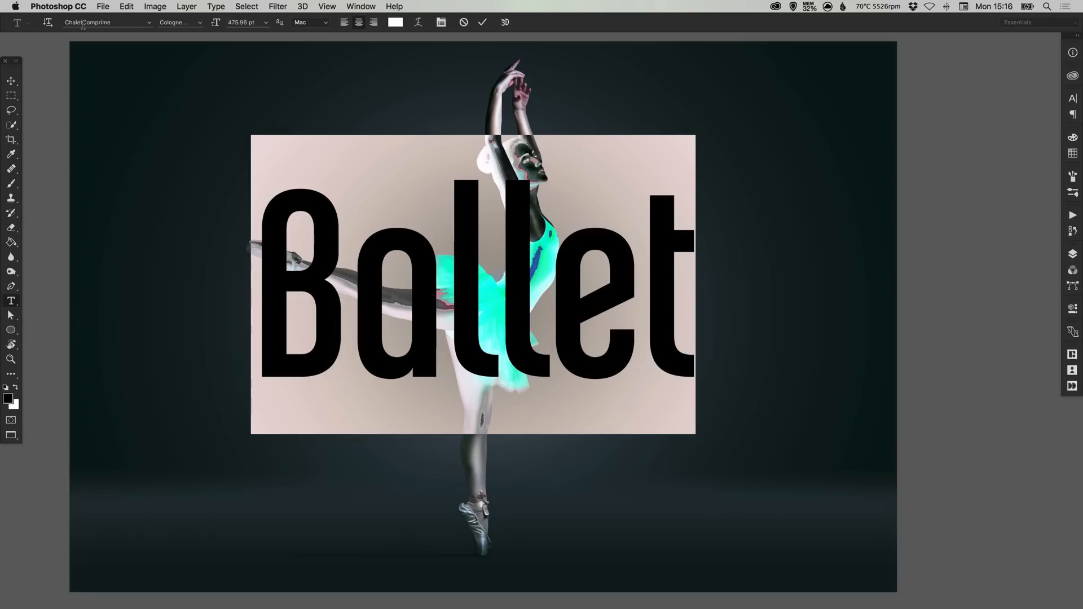
left_click(198, 23)
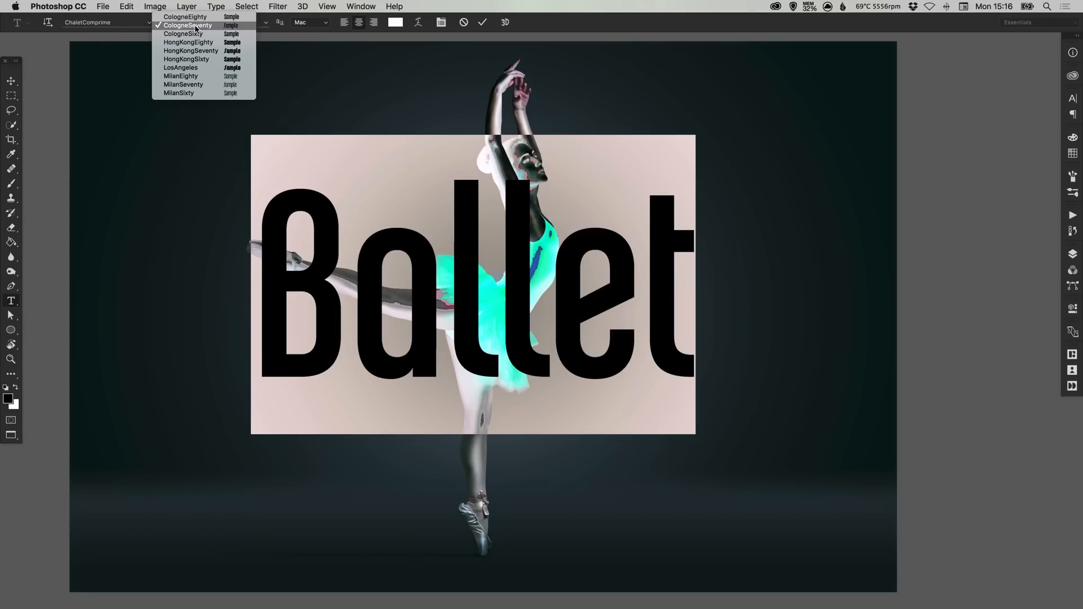
left_click(196, 26)
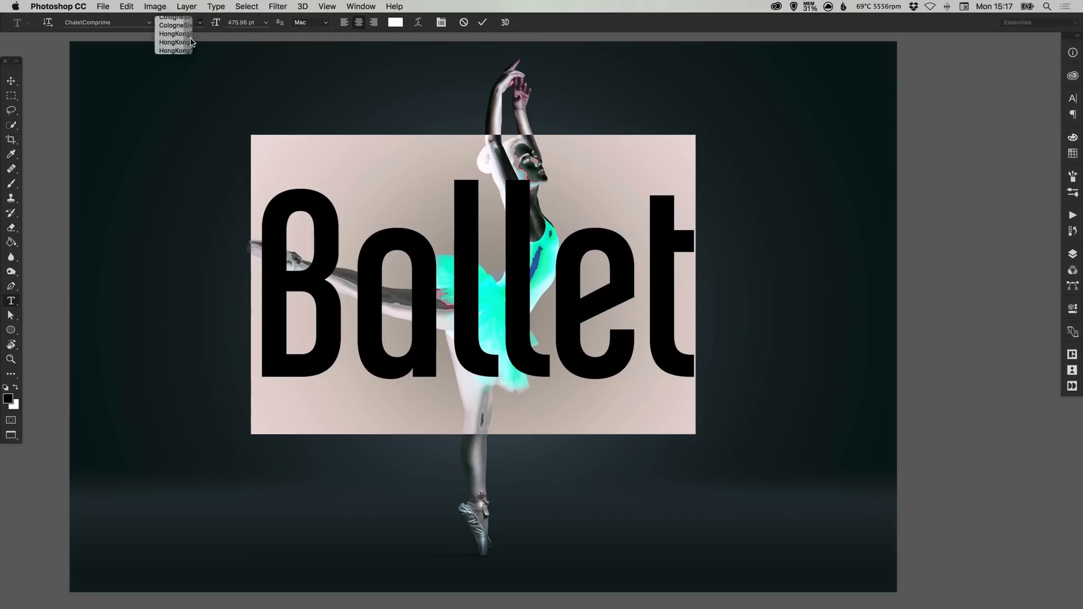
left_click(11, 82)
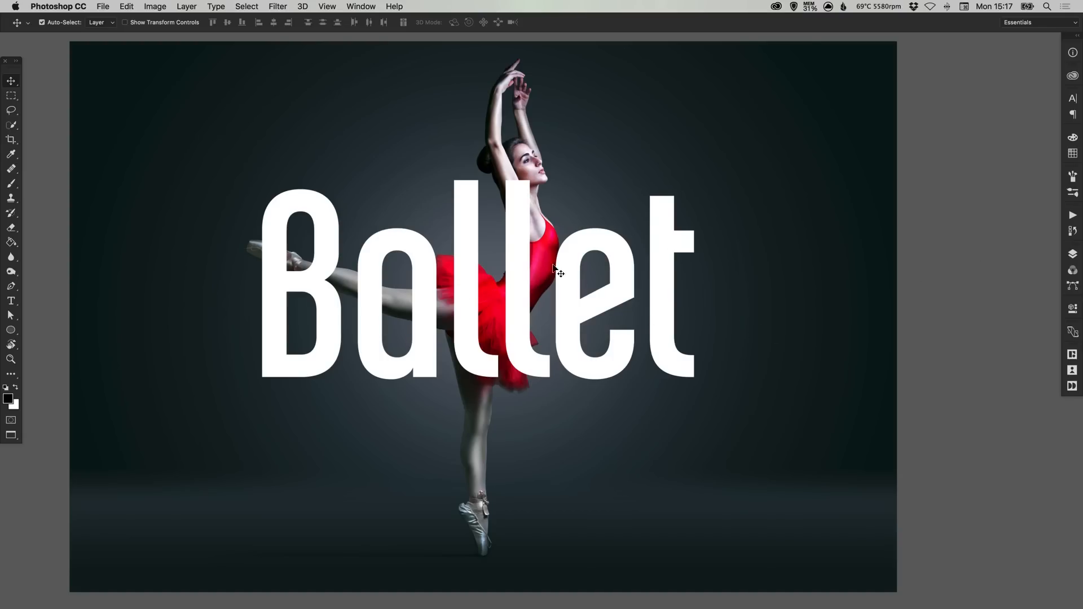
Step: Add a white layer mask to the Ballet text layer and set up a soft round 70 px brush with 0% hardness
left_click(1071, 257)
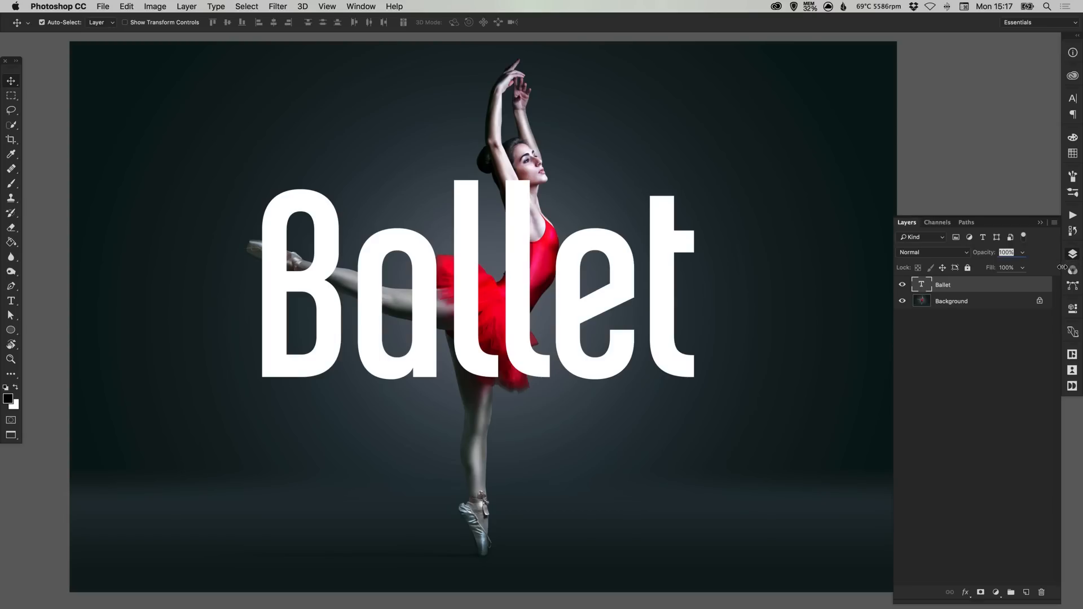
left_click(982, 593)
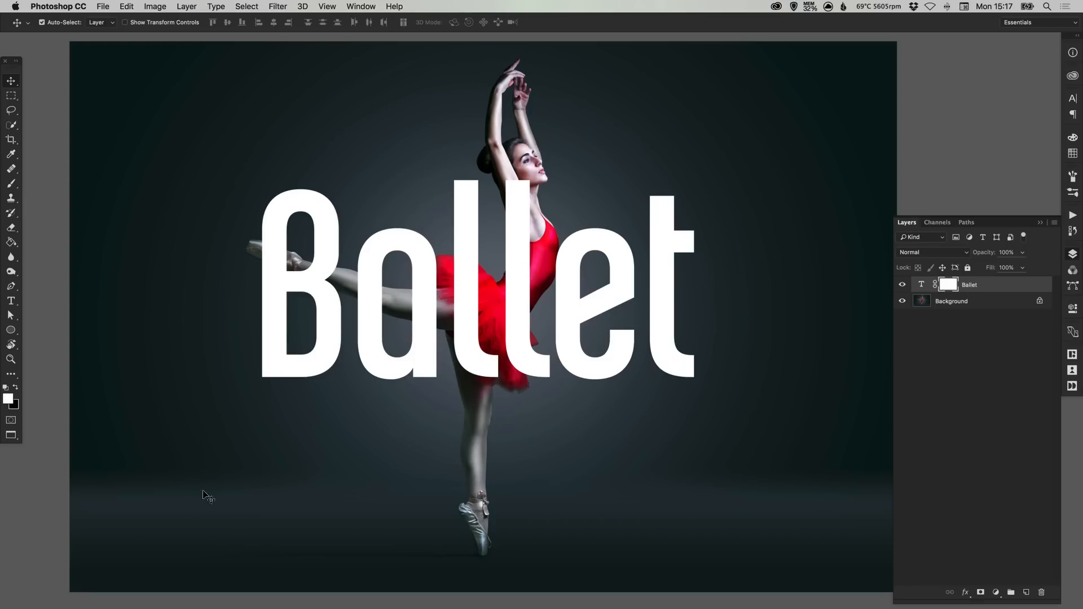
left_click(11, 184)
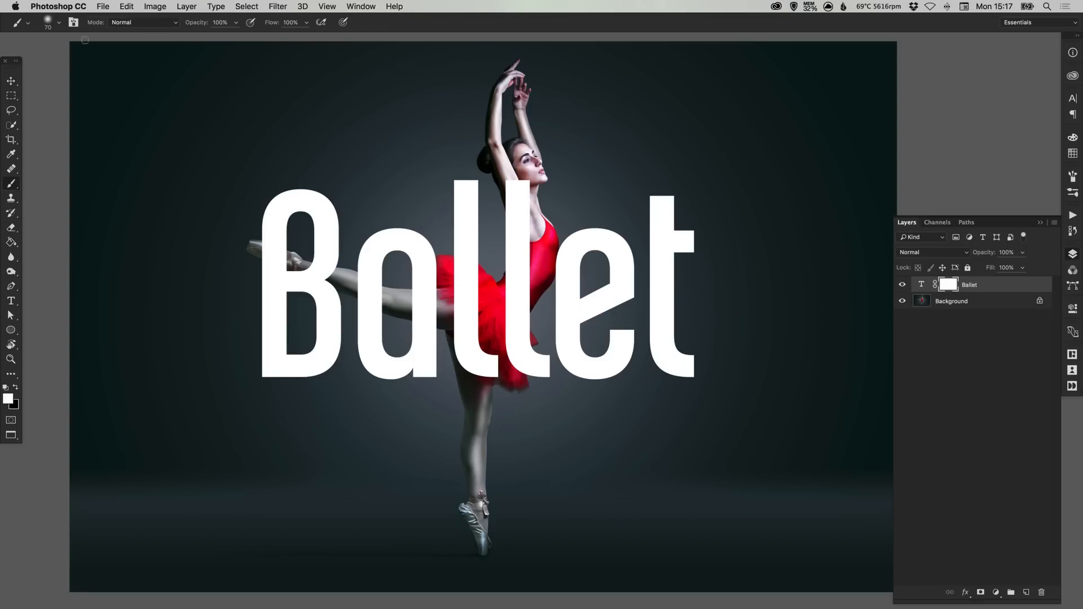
left_click(61, 24)
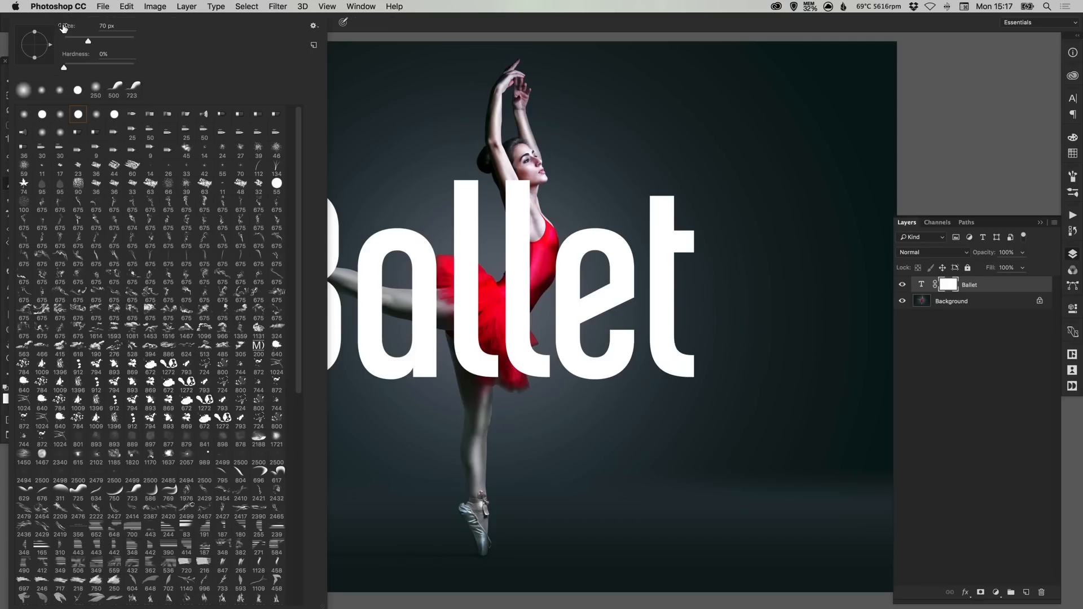
left_click(95, 116)
left_click_drag(73, 69, 59, 69)
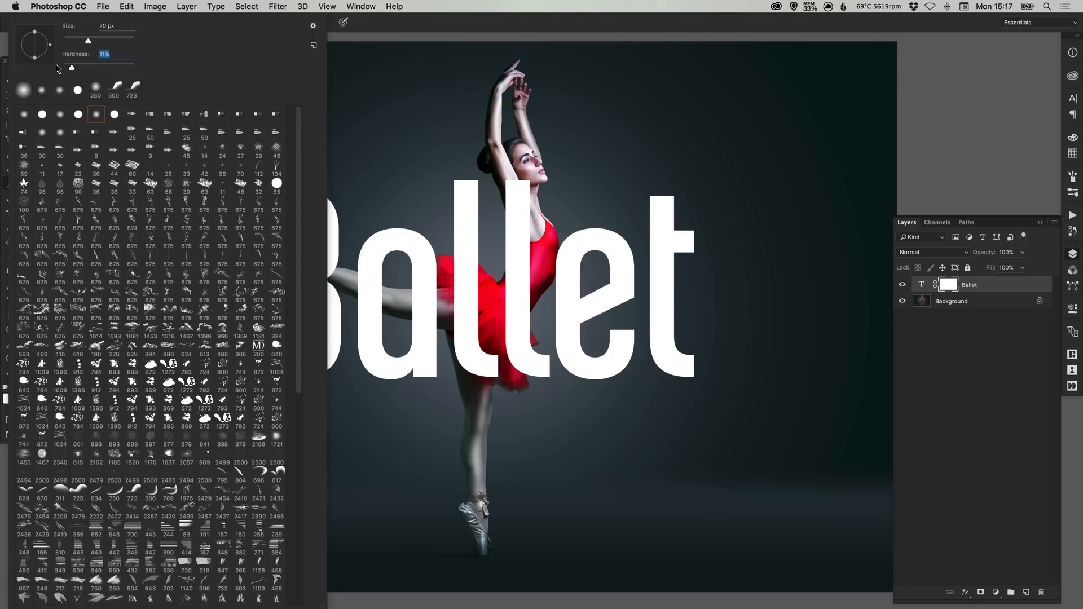
left_click(393, 74)
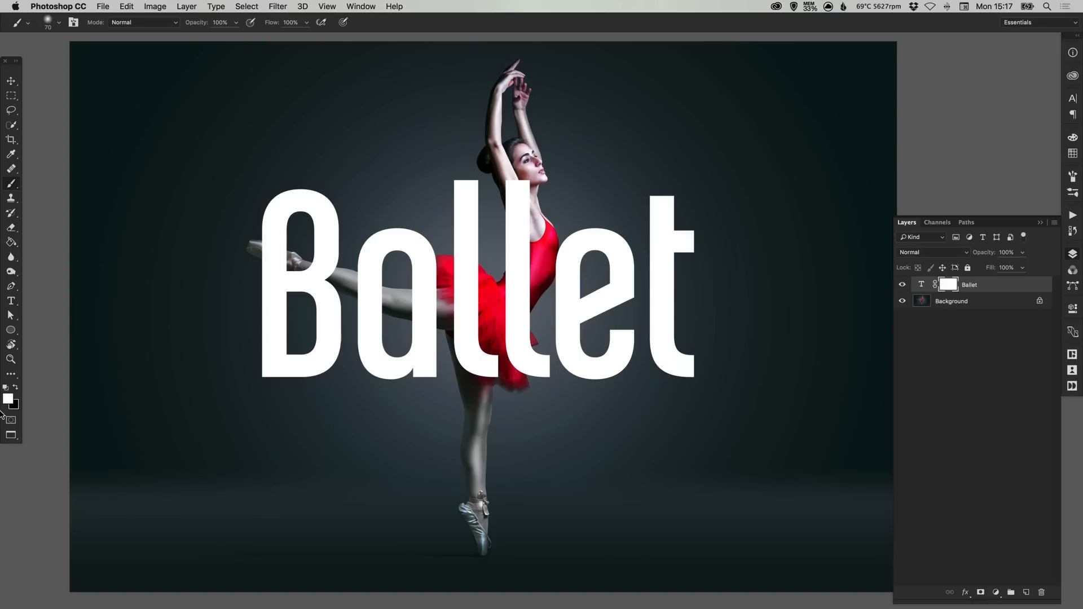
Step: Try hiding part of the B's upper edge with black on the mask and restoring it with white
key("x")
key("x")
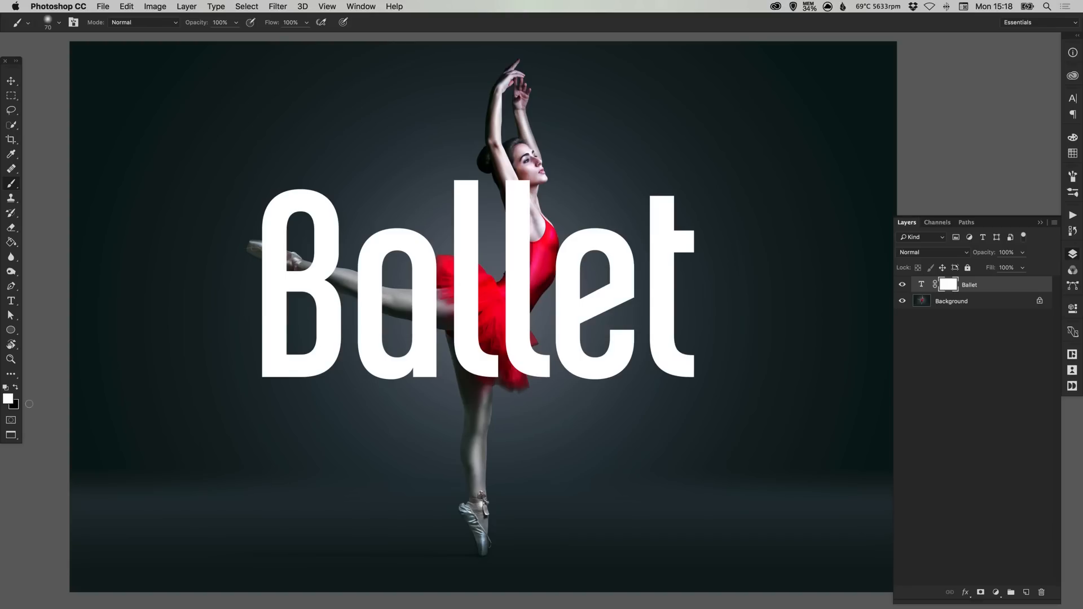
key("x")
mouse_move(314, 193)
left_mouse_down()
mouse_move(333, 208)
mouse_move(326, 199)
left_mouse_up()
key("x")
mouse_move(307, 193)
left_mouse_down()
mouse_move(329, 202)
mouse_move(304, 186)
left_mouse_up()
Step: Paint with black on the text mask using the 70 px soft brush to bring the raised leg in front of the letter a
key("x")
left_click(60, 23)
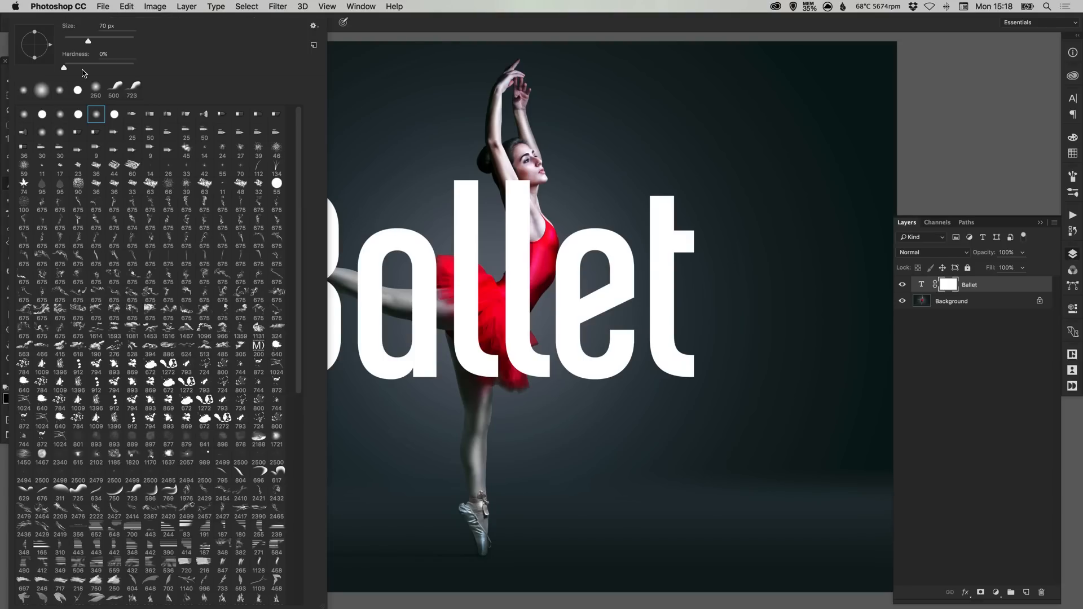
left_click(390, 71)
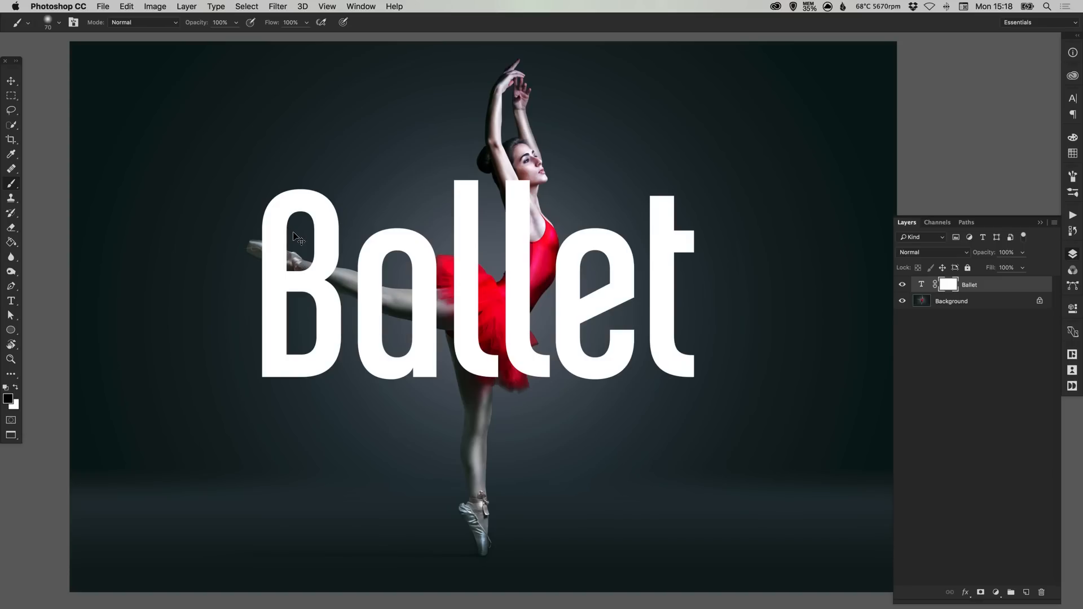
key("super+plus")
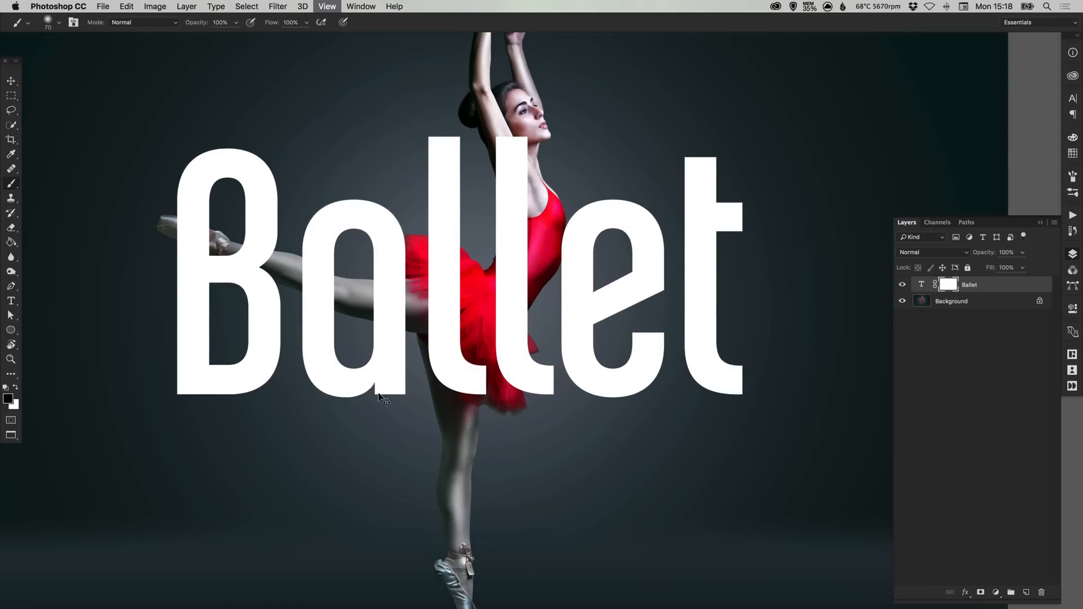
left_click_drag(403, 345, 468, 355)
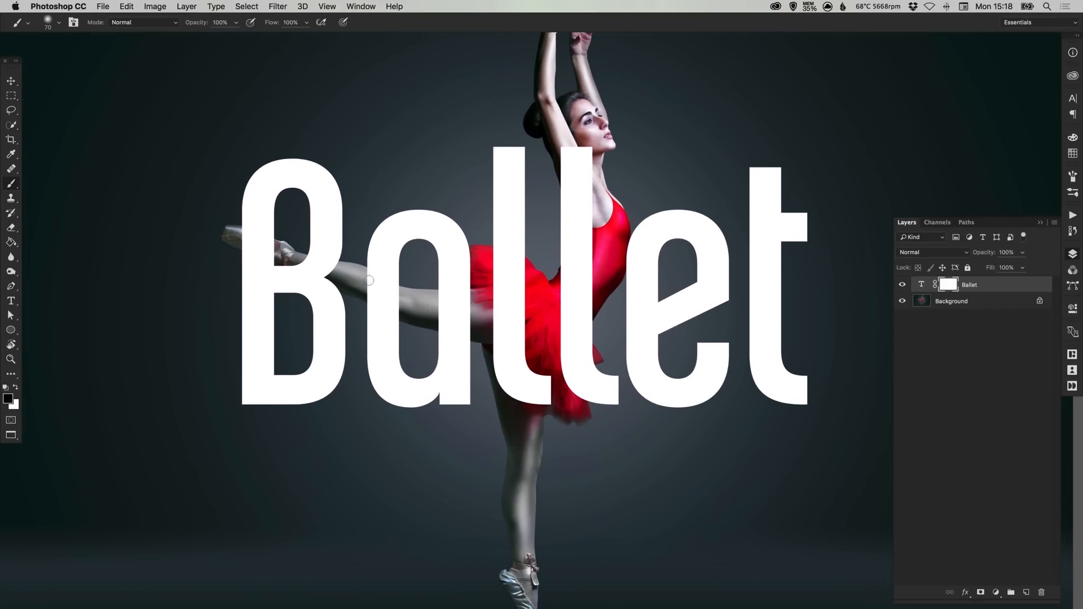
mouse_move(369, 280)
left_mouse_down()
mouse_move(381, 273)
mouse_move(370, 299)
mouse_move(377, 274)
mouse_move(394, 327)
mouse_move(398, 274)
mouse_move(398, 324)
mouse_move(369, 310)
mouse_move(373, 262)
mouse_move(388, 284)
mouse_move(460, 288)
mouse_move(445, 334)
mouse_move(470, 335)
mouse_move(443, 331)
mouse_move(466, 345)
left_mouse_up()
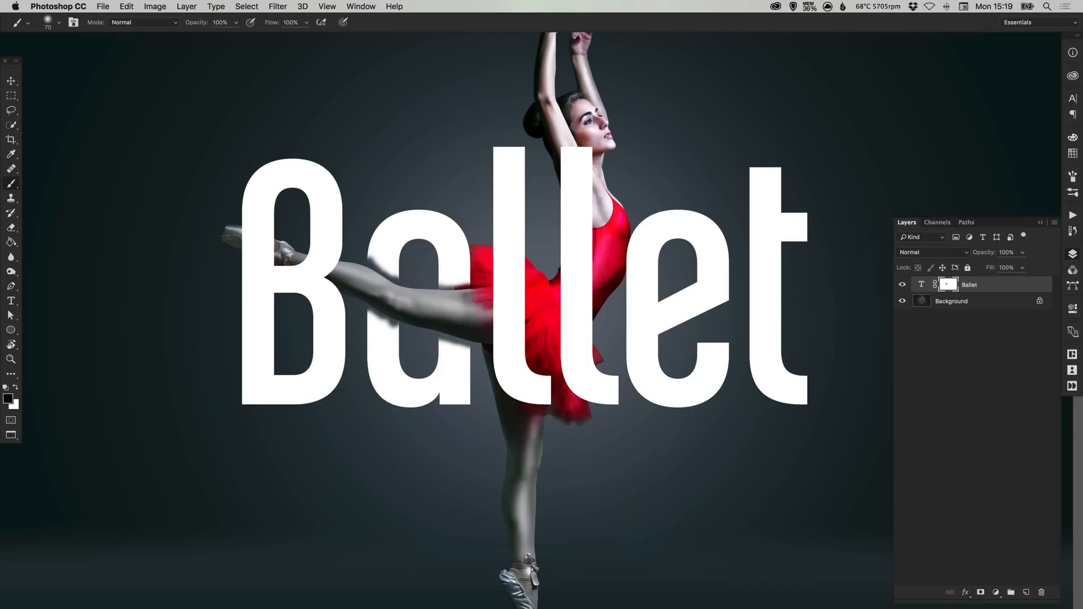
Step: Mask the second l and the e's adjoining edge over the dancer's arm, torso and tutu, using larger soft brushes up to 150 px
key("bracketleft")
key("bracketright")
key("bracketright")
key("bracketright")
scroll(508, 285, "down", 3)
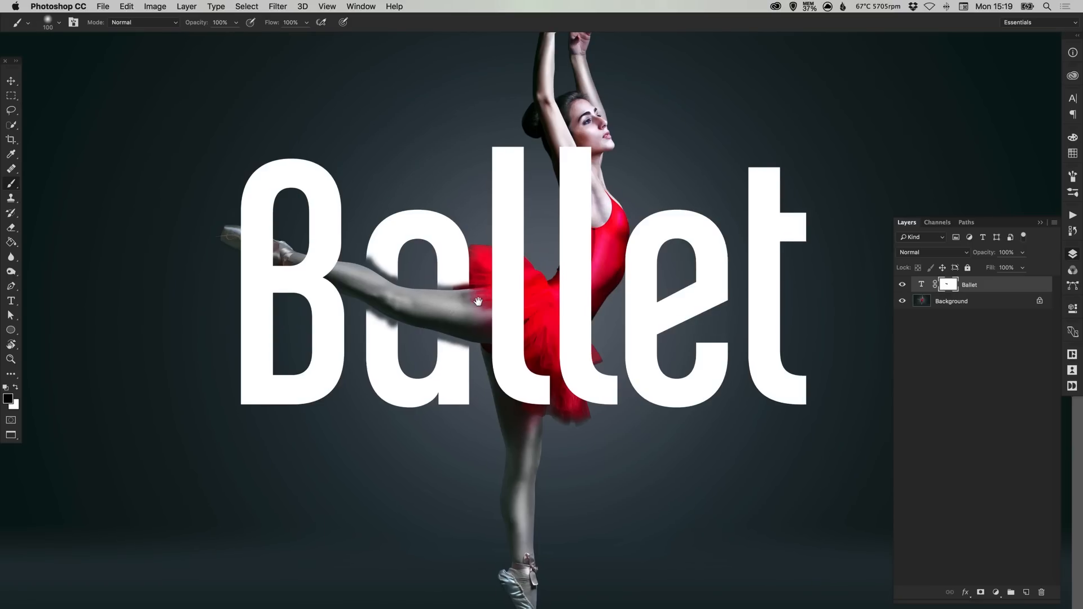
left_click_drag(540, 258, 564, 212)
mouse_move(530, 129)
left_mouse_down()
mouse_move(543, 234)
mouse_move(545, 209)
mouse_move(531, 198)
left_mouse_up()
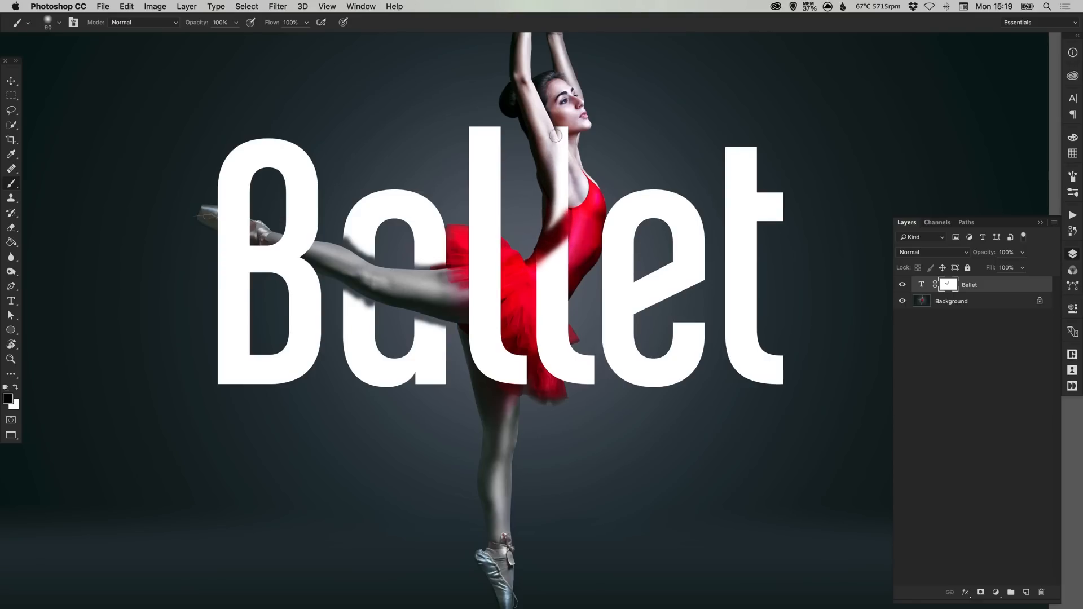
mouse_move(558, 130)
left_mouse_down()
mouse_move(558, 243)
mouse_move(559, 190)
left_mouse_up()
mouse_move(498, 274)
left_mouse_down()
mouse_move(543, 243)
mouse_move(549, 275)
mouse_move(540, 265)
mouse_move(555, 249)
mouse_move(565, 302)
mouse_move(556, 324)
mouse_move(544, 311)
mouse_move(559, 401)
mouse_move(570, 353)
left_mouse_up()
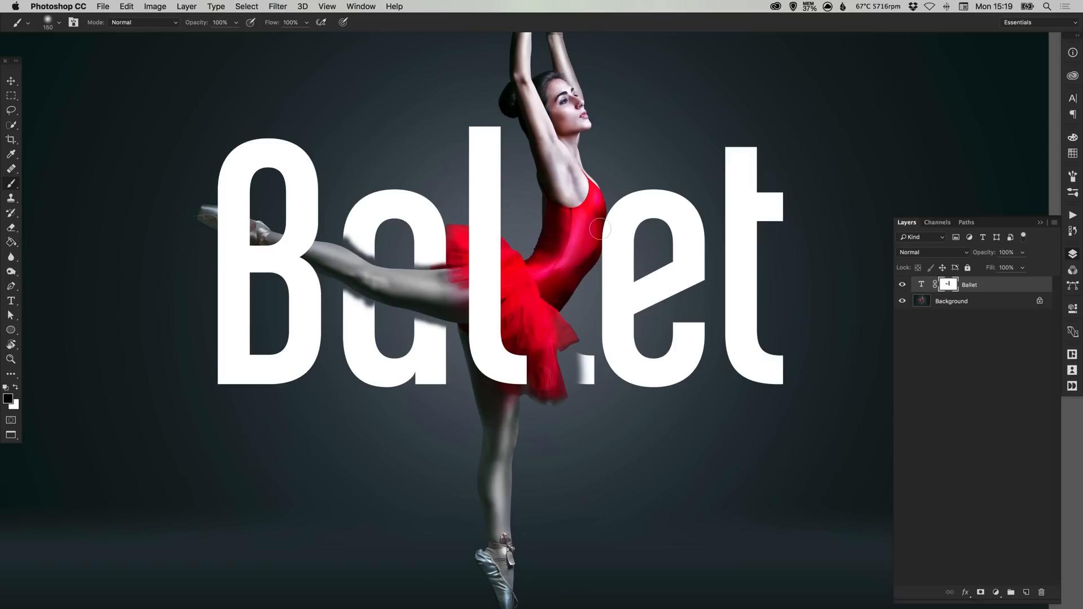
mouse_move(601, 227)
left_mouse_down()
mouse_move(603, 237)
mouse_move(601, 215)
mouse_move(590, 250)
mouse_move(597, 197)
mouse_move(588, 271)
mouse_move(579, 249)
mouse_move(540, 246)
mouse_move(569, 249)
left_mouse_up()
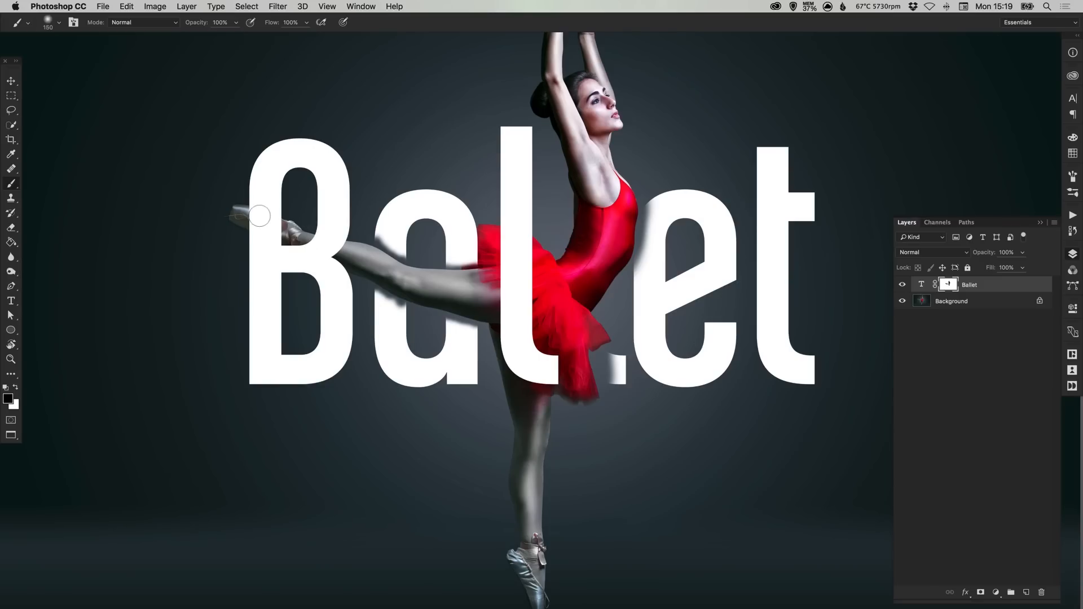
Step: Mask the text over the foot and lower leg at the B and the tutu at the a, and hide the rest of both l's
mouse_move(331, 244)
left_mouse_down()
mouse_move(294, 249)
mouse_move(333, 247)
mouse_move(335, 230)
mouse_move(334, 258)
mouse_move(284, 244)
mouse_move(338, 276)
mouse_move(280, 254)
mouse_move(264, 220)
mouse_move(271, 248)
mouse_move(248, 230)
mouse_move(257, 194)
left_mouse_up()
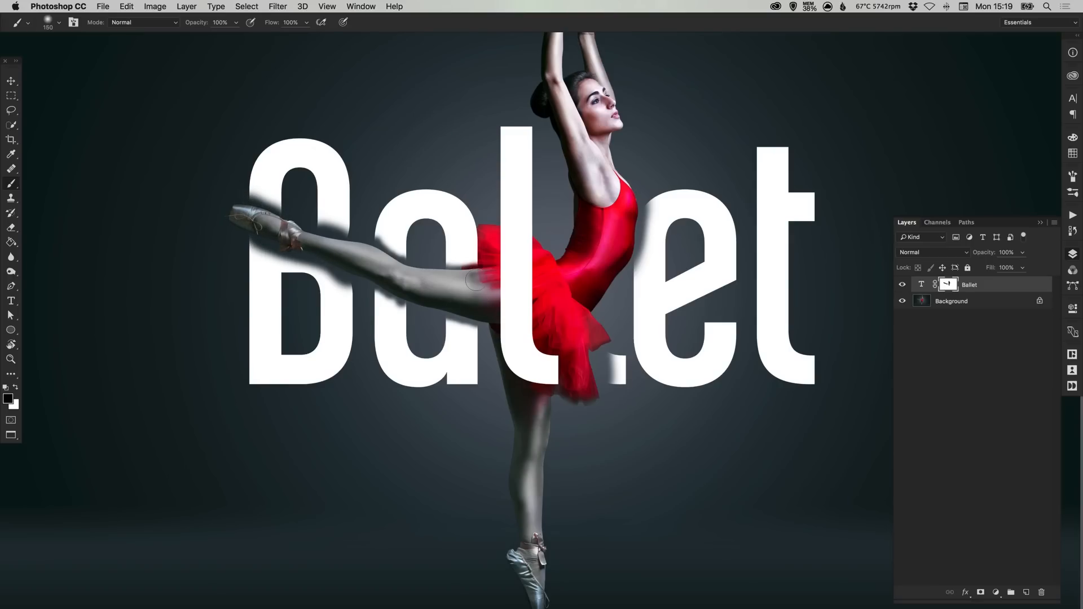
mouse_move(475, 281)
left_mouse_down()
mouse_move(475, 220)
mouse_move(454, 254)
left_mouse_up()
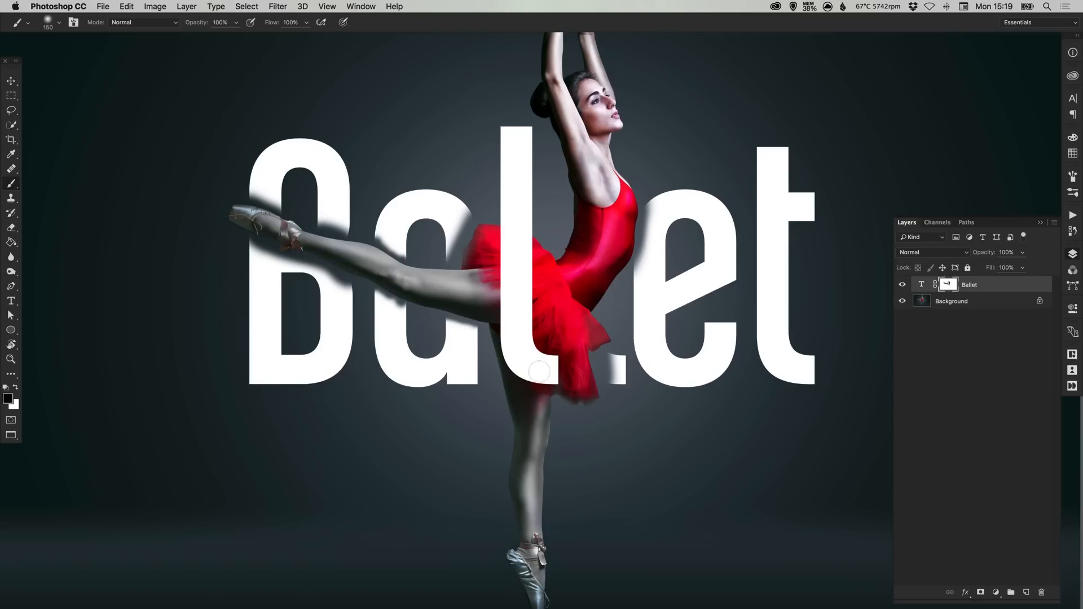
mouse_move(491, 149)
left_mouse_down()
mouse_move(530, 195)
mouse_move(527, 125)
mouse_move(500, 176)
mouse_move(500, 355)
mouse_move(507, 232)
mouse_move(526, 202)
mouse_move(531, 348)
mouse_move(553, 326)
mouse_move(562, 347)
mouse_move(548, 397)
mouse_move(576, 395)
mouse_move(587, 366)
mouse_move(597, 393)
mouse_move(610, 383)
mouse_move(610, 348)
mouse_move(622, 386)
mouse_move(616, 354)
left_mouse_up()
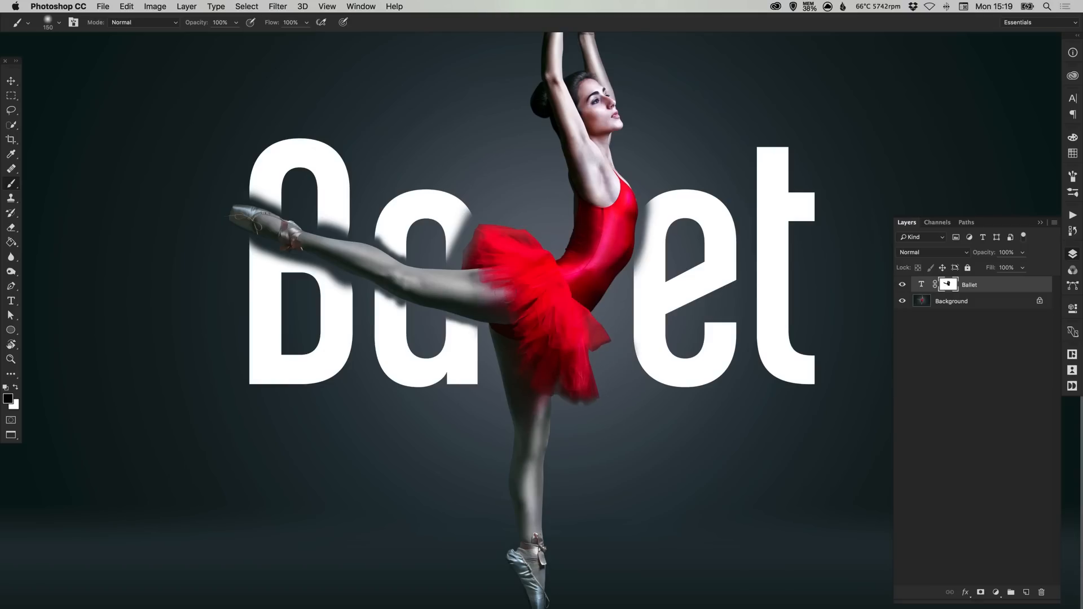
left_click_drag(529, 308, 511, 318)
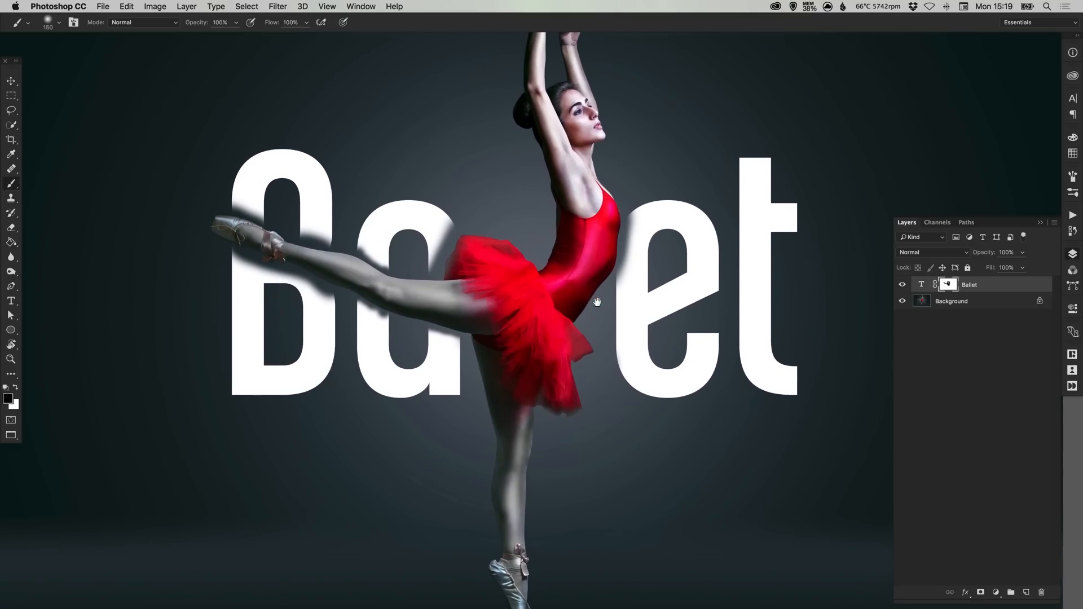
Step: Paint white on the text mask with progressively smaller soft brushes to restore the a's upper-right curve beside the tutu
left_click(1073, 255)
key("z")
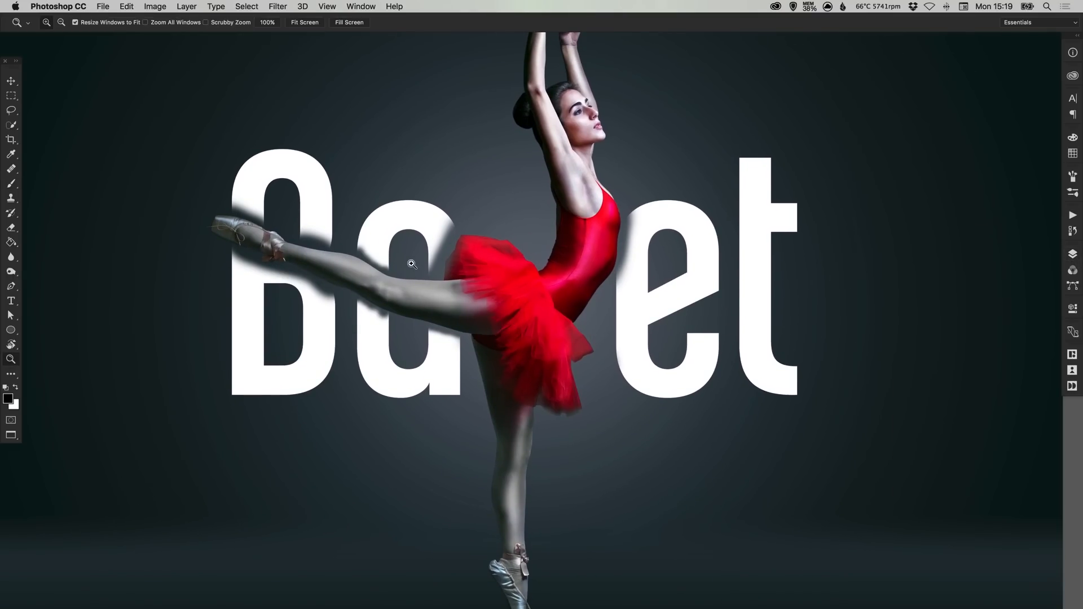
left_click(410, 261)
left_click(409, 261)
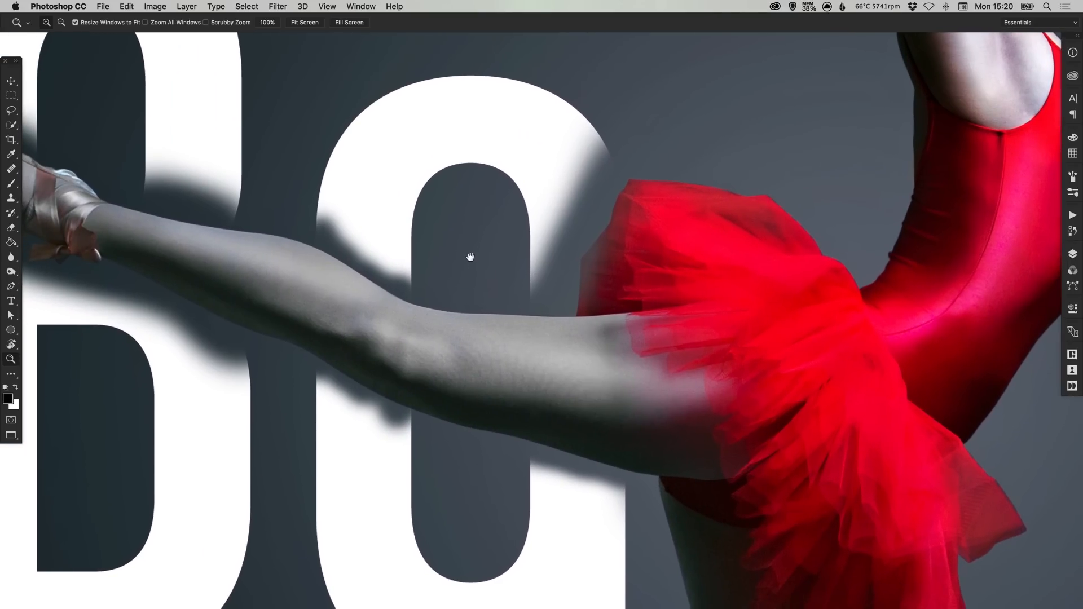
key("b")
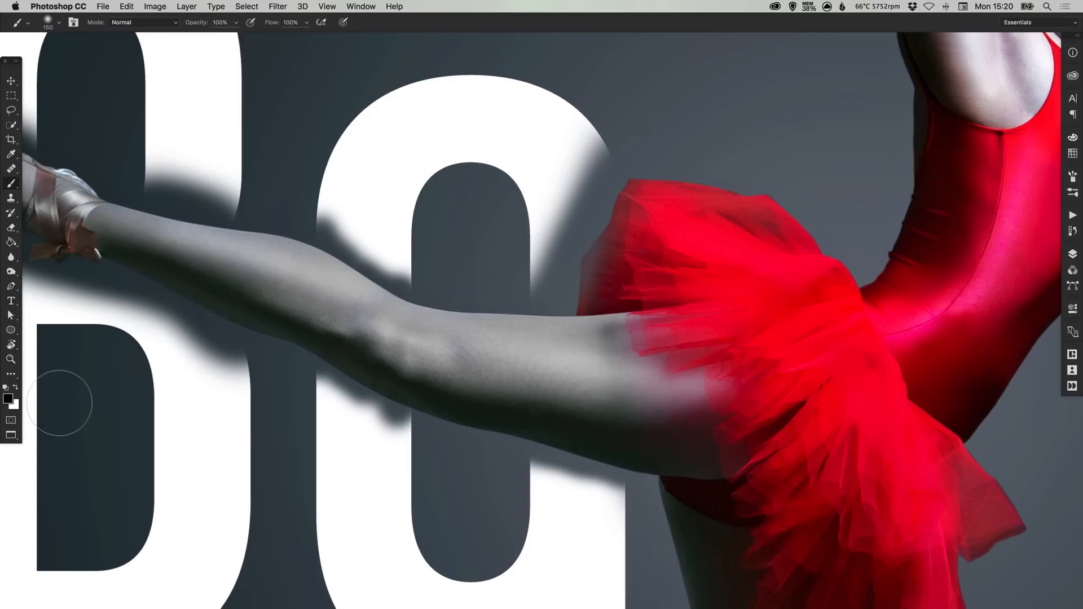
key("x")
key("bracketleft")
key("bracketleft")
key("bracketleft")
key("bracketleft")
key("bracketleft")
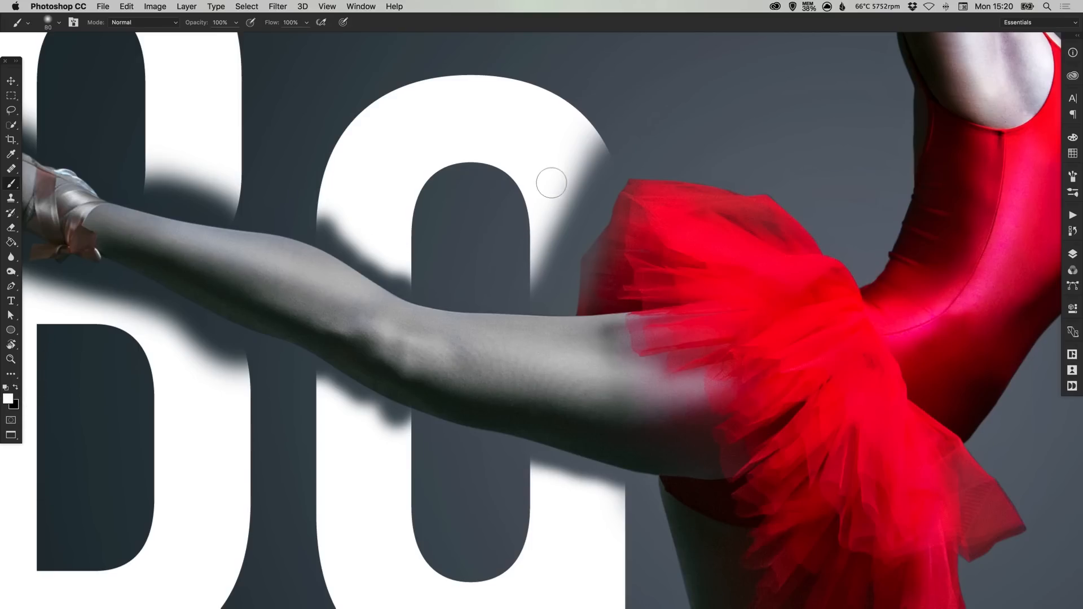
key("bracketleft")
key("bracketleft")
mouse_move(589, 125)
left_mouse_down()
mouse_move(584, 199)
mouse_move(573, 207)
mouse_move(580, 176)
mouse_move(535, 224)
mouse_move(545, 253)
mouse_move(538, 233)
mouse_move(537, 263)
mouse_move(560, 249)
mouse_move(613, 179)
left_mouse_up()
key("bracketleft")
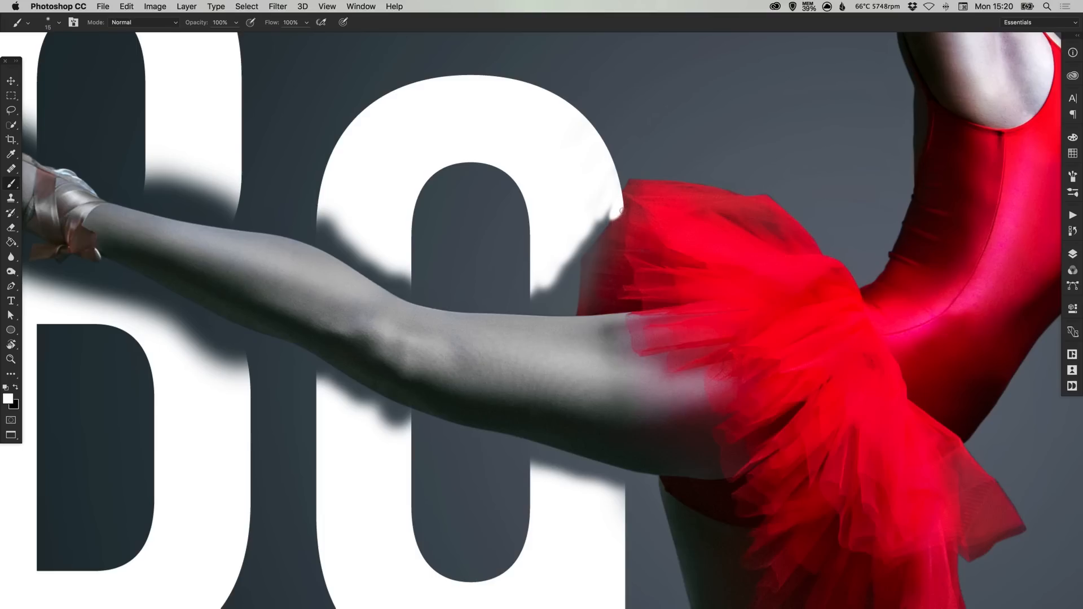
Step: Refine the a's right edge against the tutu and the top of the thigh with white, using a 15 px brush
key("x")
key("x")
mouse_move(607, 213)
left_mouse_down()
mouse_move(580, 245)
mouse_move(601, 225)
left_mouse_up()
mouse_move(552, 265)
left_mouse_down()
mouse_move(533, 299)
mouse_move(542, 303)
mouse_move(569, 288)
left_mouse_up()
mouse_move(593, 238)
left_mouse_down()
mouse_move(573, 262)
mouse_move(575, 292)
mouse_move(547, 303)
left_mouse_up()
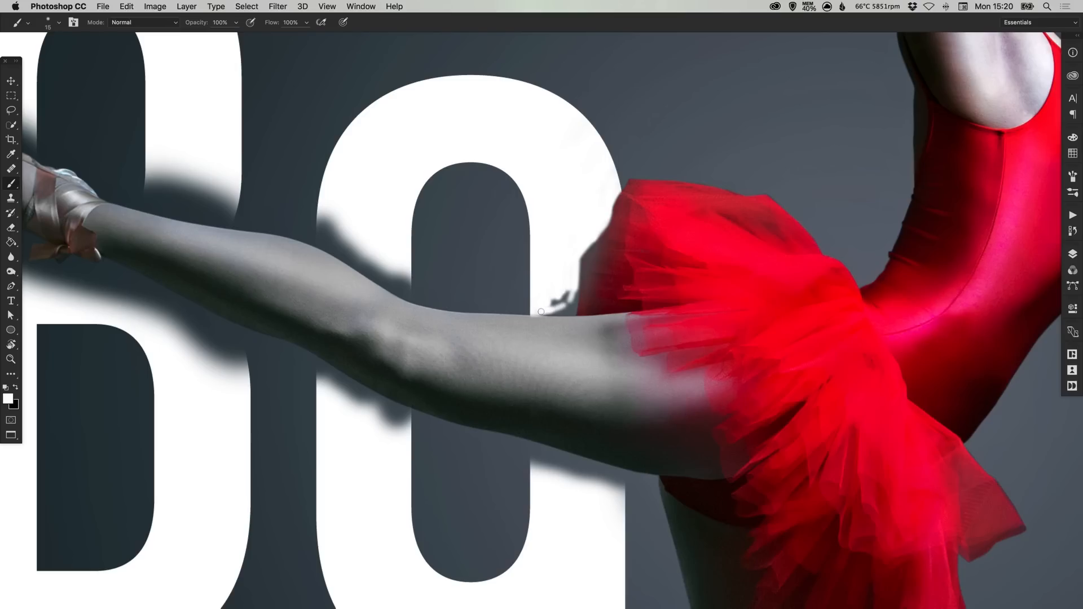
left_click_drag(560, 303, 569, 294)
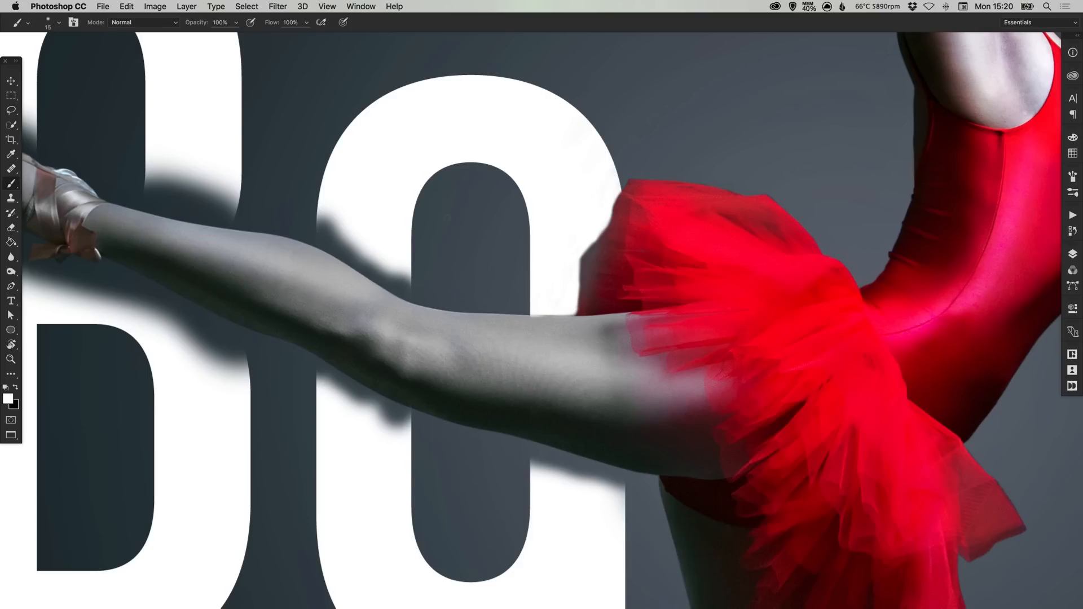
Step: Restore the a's left stroke down to the leg's upper edge with white at 15 px
mouse_move(319, 207)
left_mouse_down()
mouse_move(317, 237)
mouse_move(334, 229)
mouse_move(348, 239)
mouse_move(315, 235)
mouse_move(344, 242)
mouse_move(415, 293)
mouse_move(331, 240)
left_mouse_up()
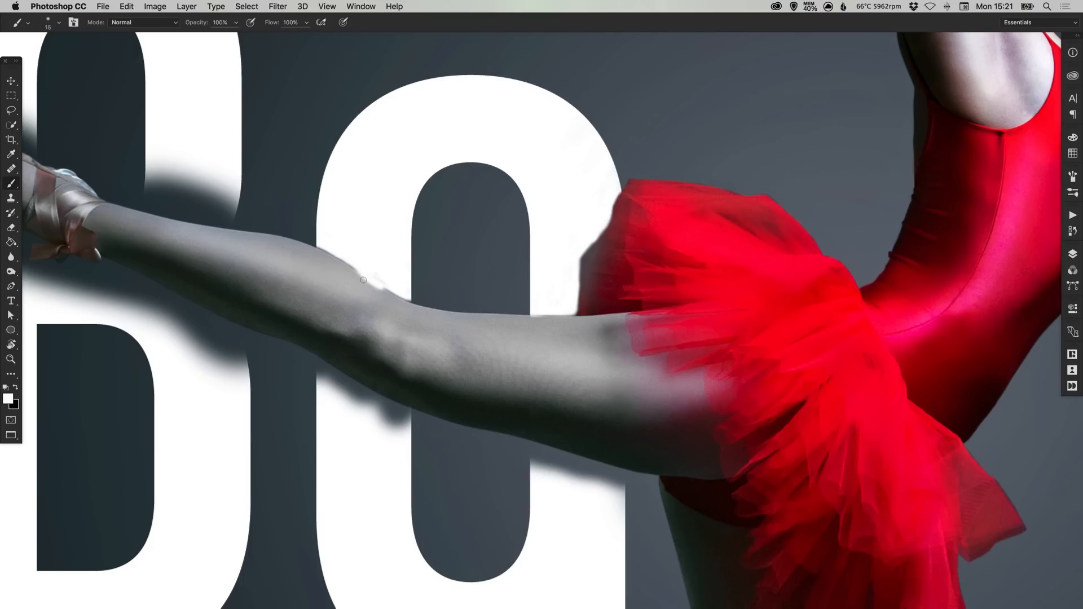
key("x")
key("x")
Step: Clean up the mask edge where the a meets the knee, using white and a touch of black
key("super+plus")
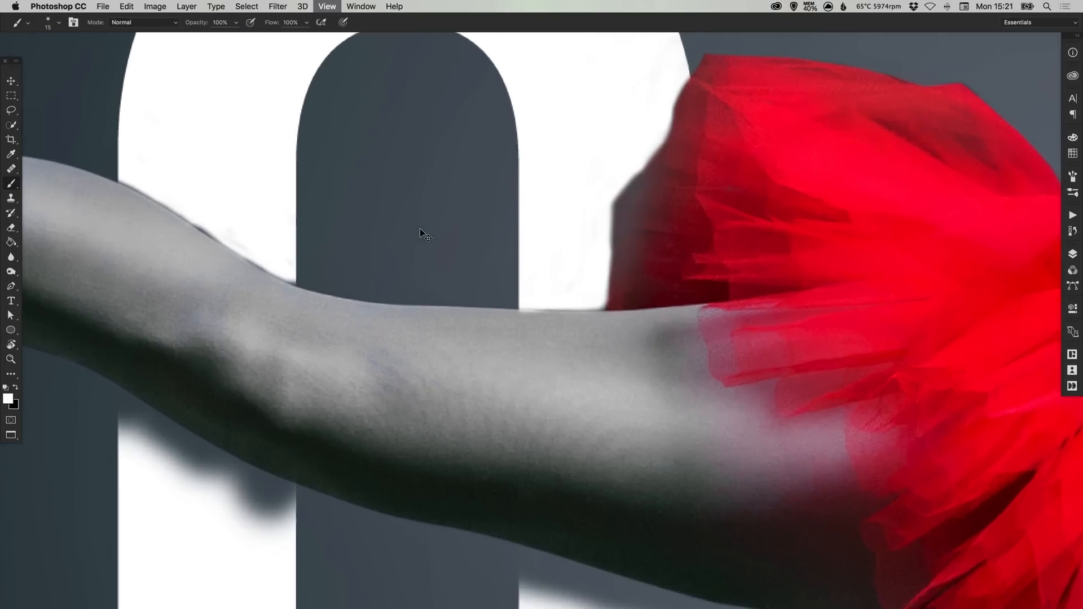
left_click_drag(224, 209, 390, 227)
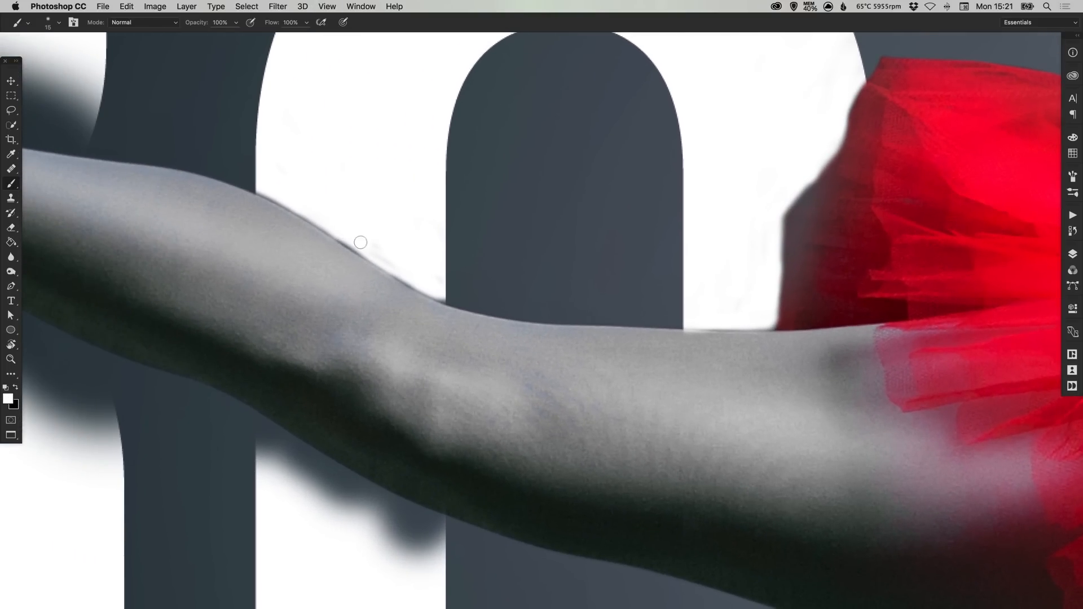
mouse_move(359, 249)
left_mouse_down()
mouse_move(428, 285)
mouse_move(408, 276)
mouse_move(472, 290)
mouse_move(429, 286)
left_mouse_up()
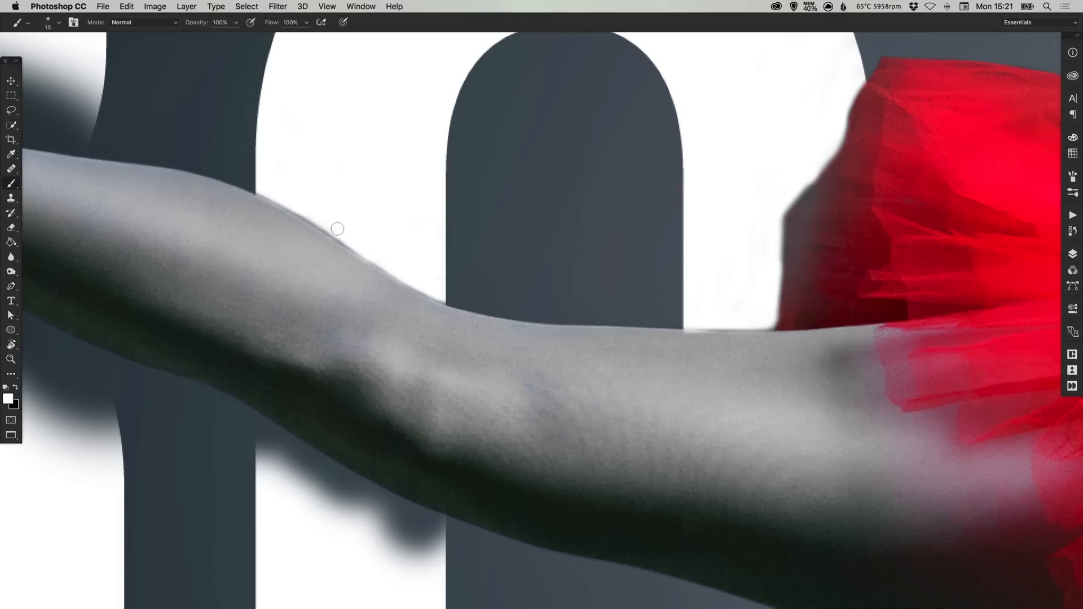
key("bracketleft")
key("x")
left_click_drag(345, 250, 414, 282)
key("x")
Step: Restore the B's upper-right stroke above the shin with white, reducing the brush from 25 to 10 px
mouse_move(193, 255)
left_mouse_down()
mouse_move(611, 360)
mouse_move(576, 364)
left_mouse_up()
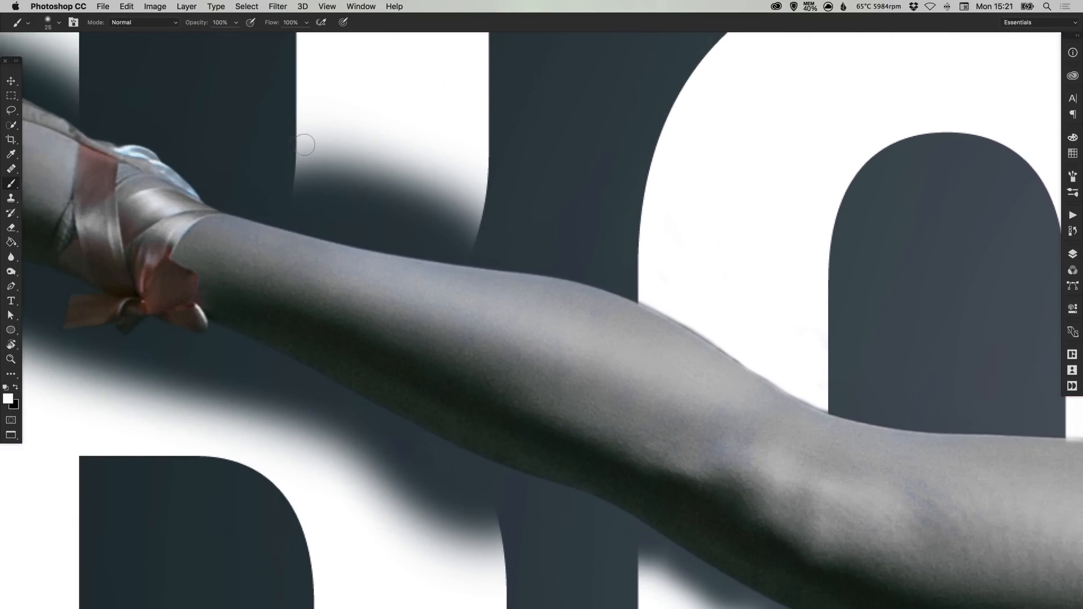
mouse_move(304, 145)
left_mouse_down()
mouse_move(319, 207)
mouse_move(316, 139)
mouse_move(345, 115)
mouse_move(399, 123)
mouse_move(366, 194)
mouse_move(400, 167)
mouse_move(471, 144)
mouse_move(425, 170)
left_mouse_up()
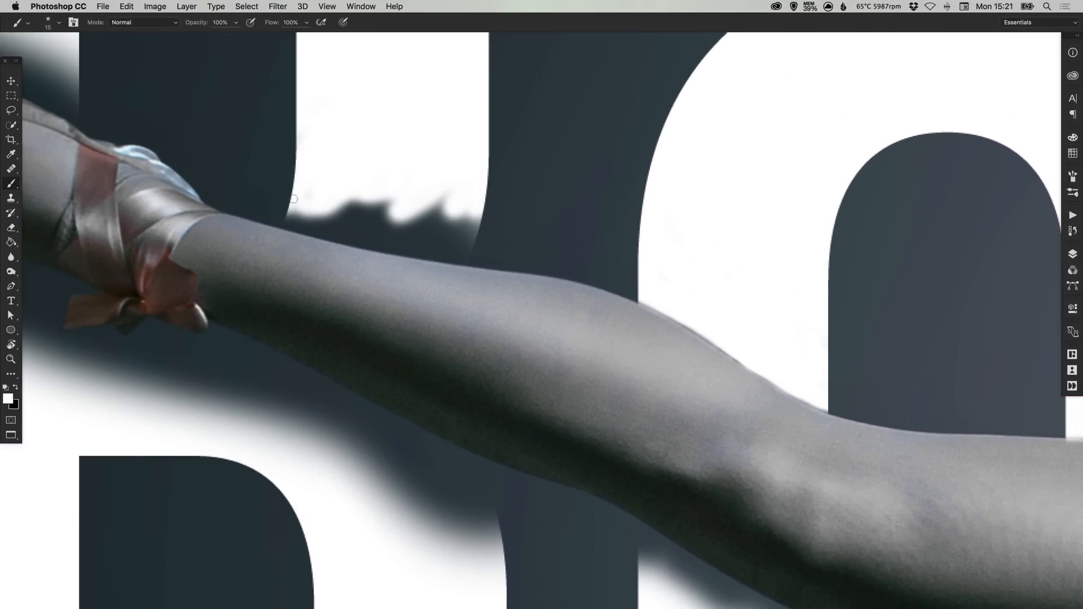
key("[")
mouse_move(293, 199)
left_mouse_down()
mouse_move(343, 191)
mouse_move(387, 196)
mouse_move(344, 214)
mouse_move(355, 196)
mouse_move(477, 187)
mouse_move(475, 207)
mouse_move(451, 216)
mouse_move(406, 213)
mouse_move(443, 199)
left_mouse_up()
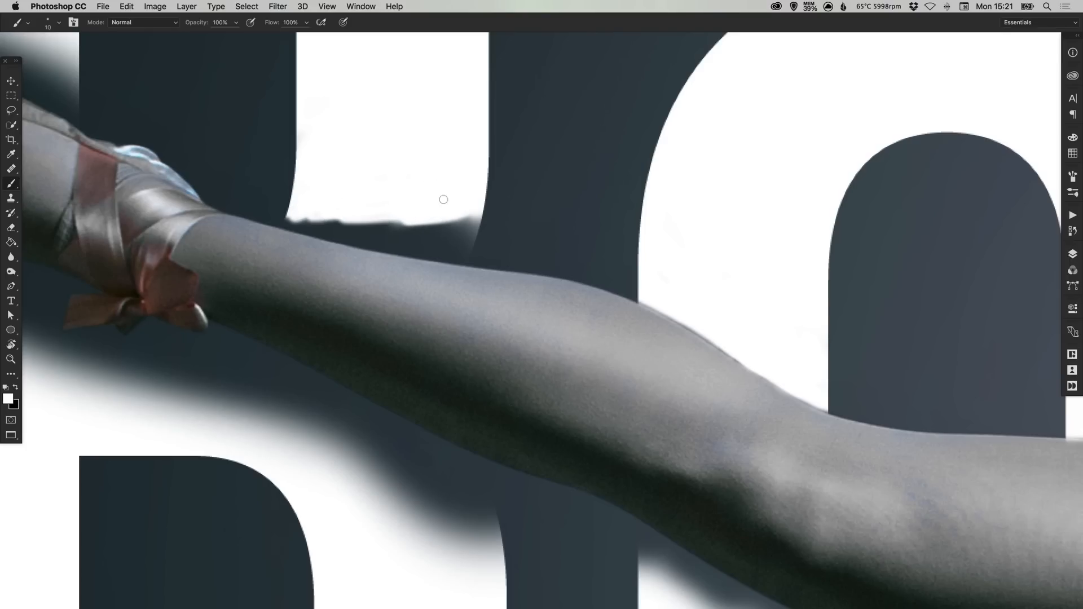
mouse_move(369, 215)
left_mouse_down()
mouse_move(400, 223)
mouse_move(456, 208)
mouse_move(476, 227)
left_mouse_up()
Step: Extend the B's right stroke down to the shin's upper edge and fill the leftover gaps with white
key("]")
key("]")
key("]")
mouse_move(296, 212)
left_mouse_down()
mouse_move(358, 225)
mouse_move(494, 212)
left_mouse_up()
mouse_move(310, 218)
left_mouse_down()
mouse_move(309, 229)
mouse_move(289, 225)
mouse_move(420, 248)
left_mouse_up()
left_click_drag(292, 222, 438, 246)
mouse_move(359, 243)
left_mouse_down()
mouse_move(486, 253)
mouse_move(355, 242)
mouse_move(486, 257)
mouse_move(402, 249)
mouse_move(456, 258)
mouse_move(422, 258)
mouse_move(485, 261)
mouse_move(287, 217)
left_mouse_up()
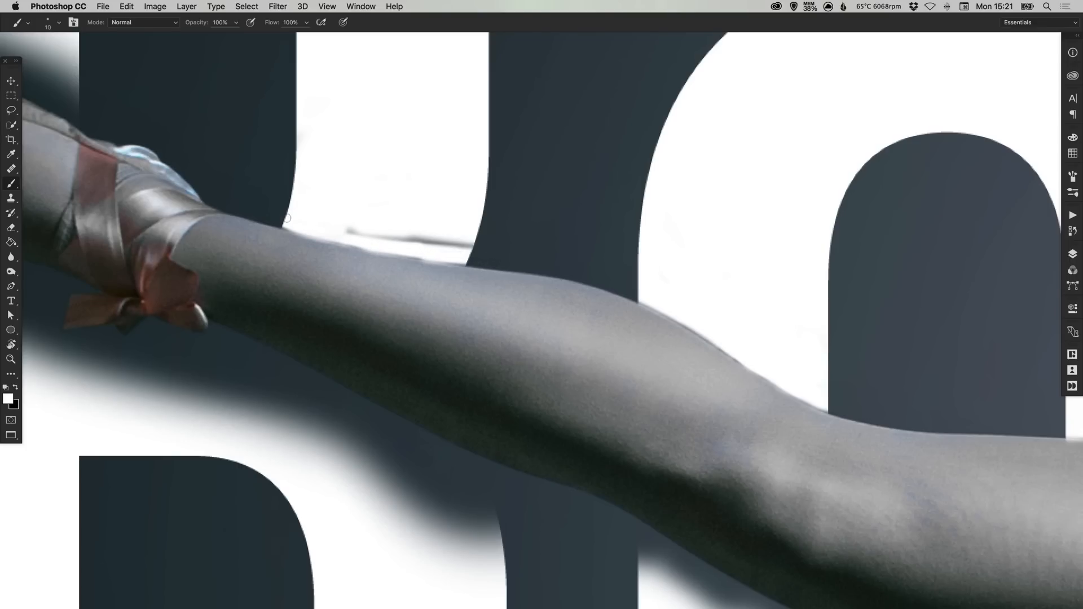
mouse_move(366, 234)
left_mouse_down()
mouse_move(459, 246)
mouse_move(401, 249)
mouse_move(441, 257)
left_mouse_up()
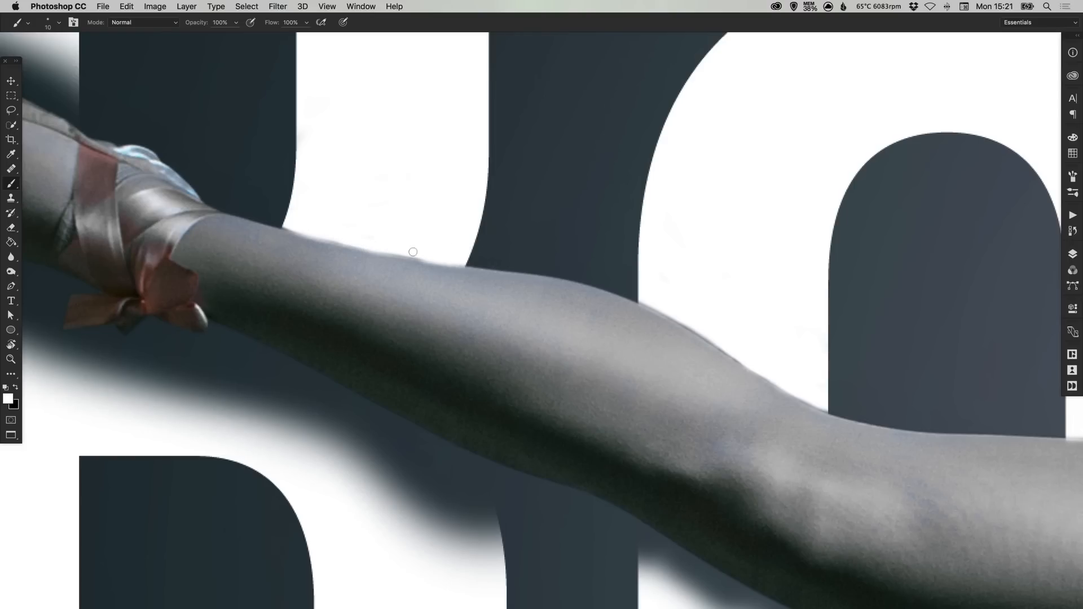
Step: Paint white on the mask with a 35 px brush to bring the B's left stem in front of the ballet shoe
key("super+minus")
key("super+minus")
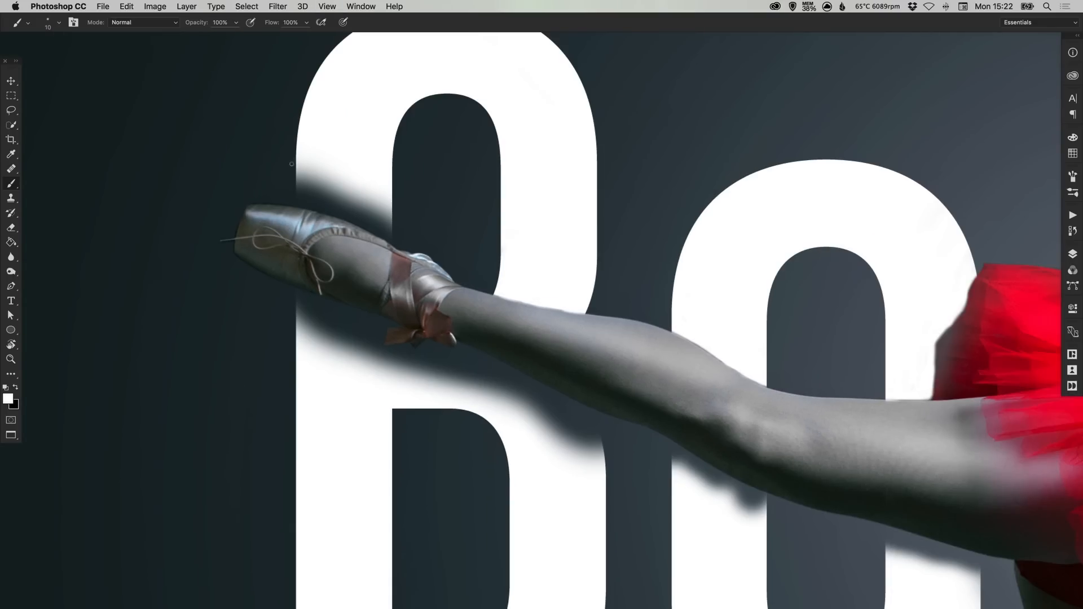
key("super+plus")
key("super+plus")
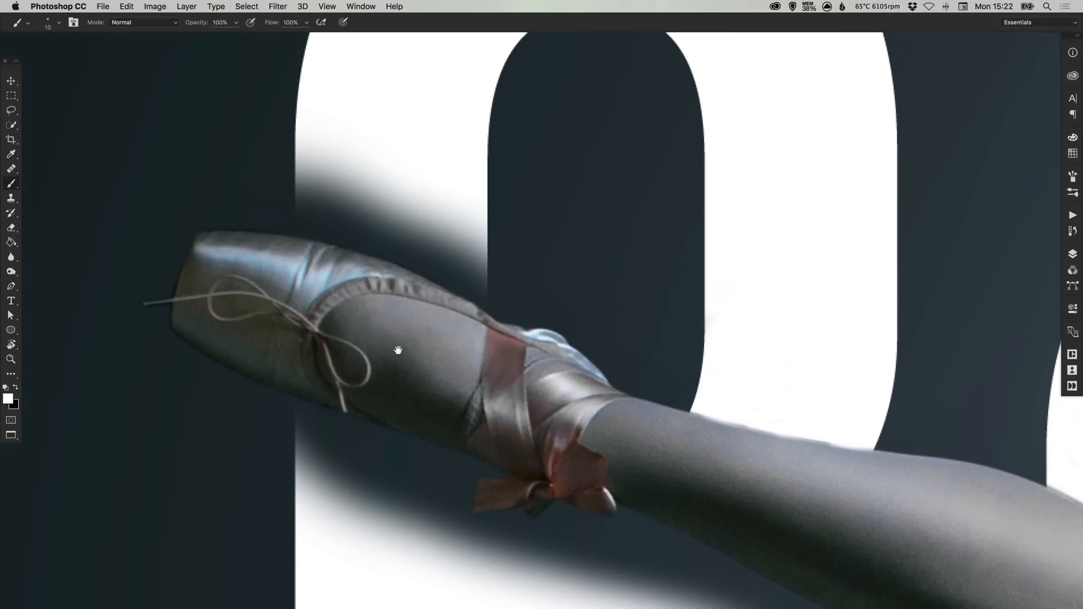
key("bracketright")
key("bracketright")
key("bracketright")
key("bracketright")
key("bracketright")
key("super+minus")
scroll(361, 186, "down", 5)
scroll(361, 187, "right", 5)
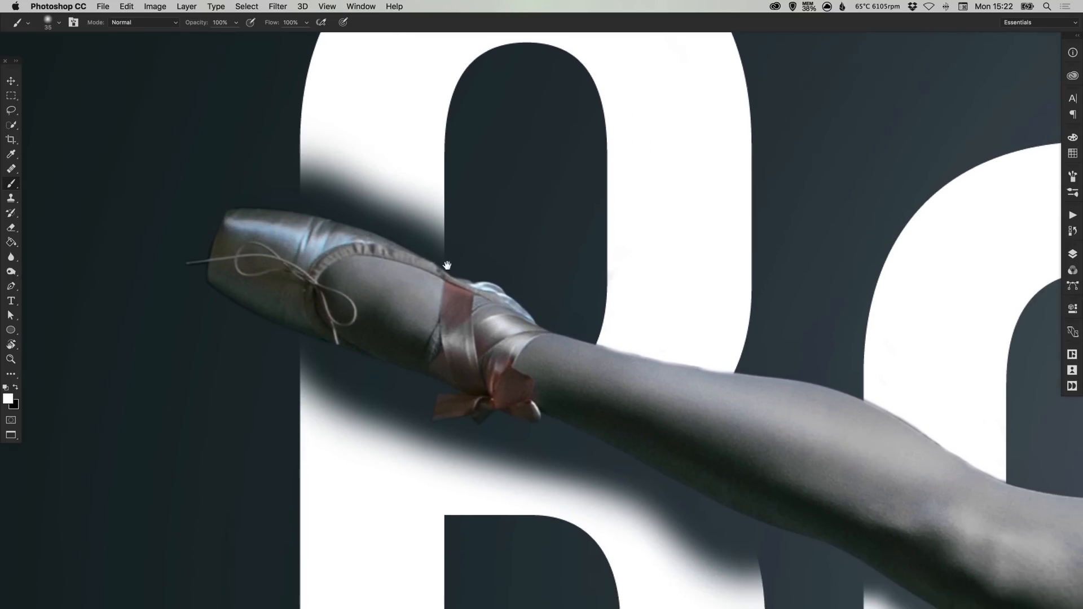
key("v")
scroll(431, 294, "down", 2)
scroll(431, 294, "right", 3)
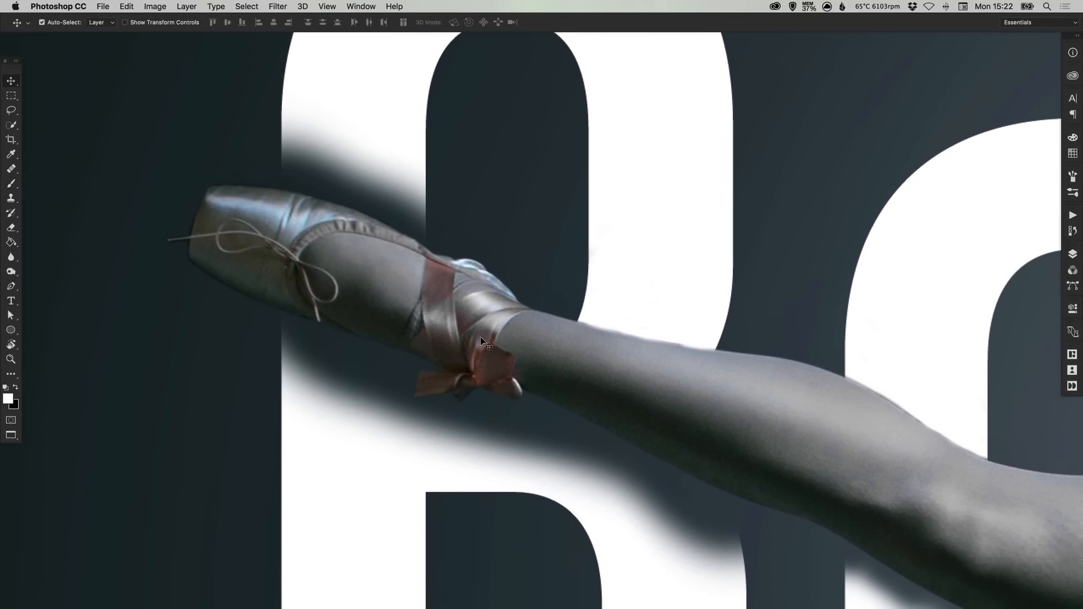
key("b")
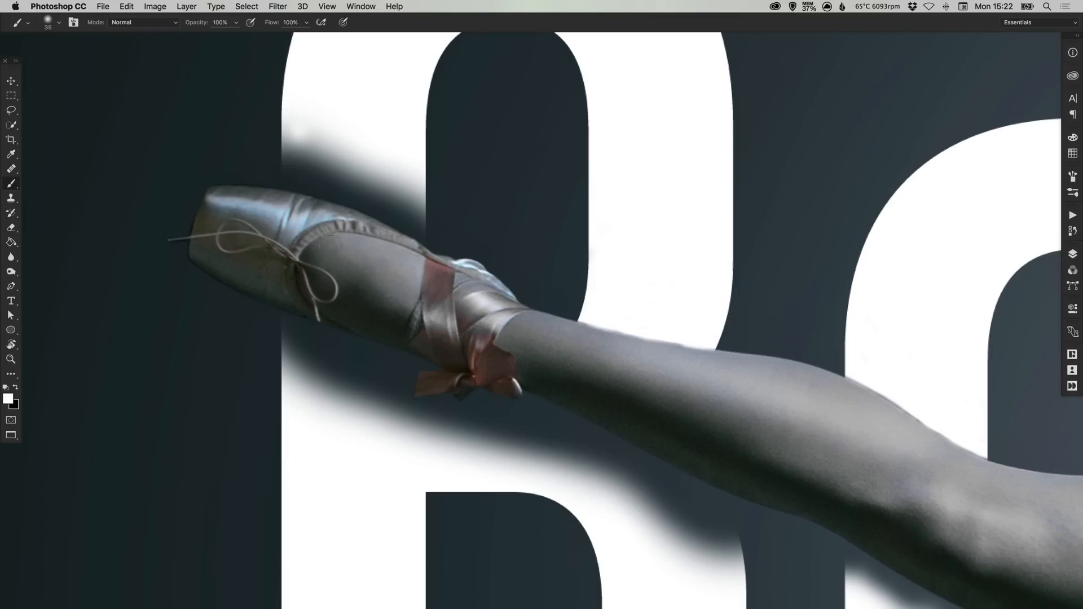
left_click_drag(297, 111, 292, 370)
mouse_move(291, 194)
left_mouse_down()
mouse_move(292, 398)
mouse_move(317, 115)
mouse_move(312, 262)
left_mouse_up()
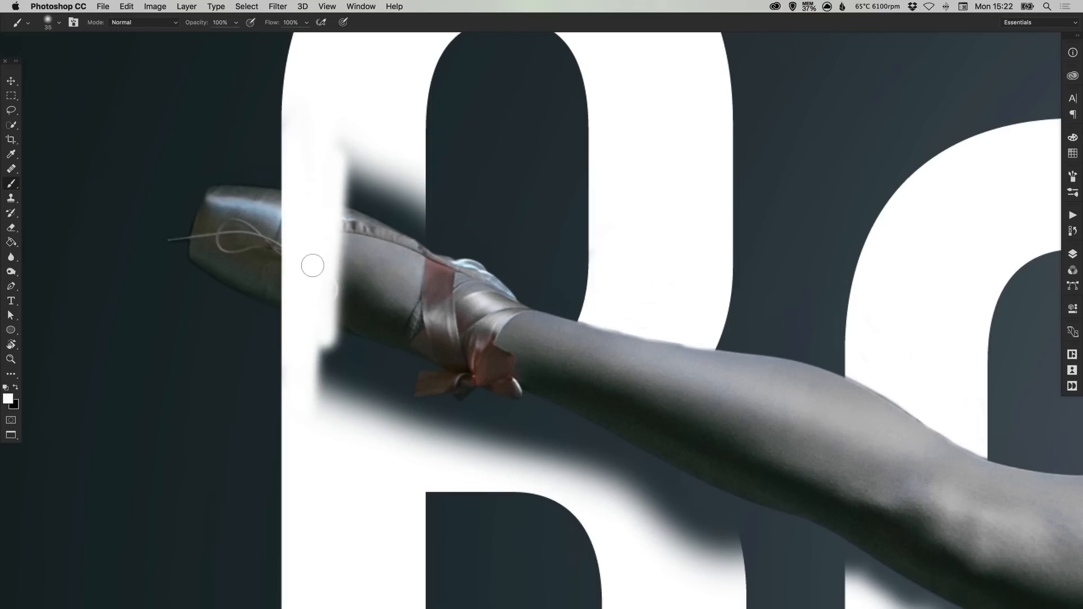
Step: Finish restoring the B's left stem over the foot and begin its middle bar under the ankle with a 50 px brush
key("bracketright")
mouse_move(348, 138)
left_mouse_down()
mouse_move(364, 203)
mouse_move(388, 212)
mouse_move(407, 190)
mouse_move(403, 250)
mouse_move(396, 342)
mouse_move(348, 420)
mouse_move(325, 436)
mouse_move(386, 309)
mouse_move(369, 442)
mouse_move(393, 448)
mouse_move(419, 373)
mouse_move(435, 401)
mouse_move(487, 425)
left_mouse_up()
mouse_move(471, 418)
left_mouse_down()
mouse_move(533, 412)
mouse_move(416, 327)
mouse_move(414, 384)
left_mouse_up()
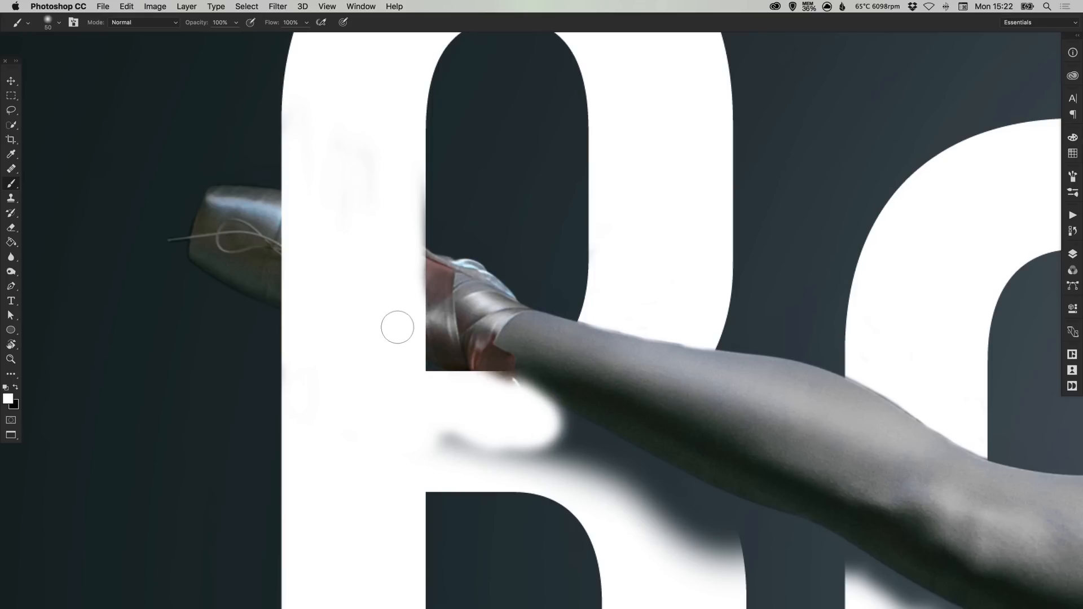
Step: Paint black on the mask around the ankle ribbon to bring its loose ends in front of the B
key("super+minus")
left_click_drag(392, 330, 283, 247)
key("z")
left_click(283, 252)
left_click(282, 252)
key("b")
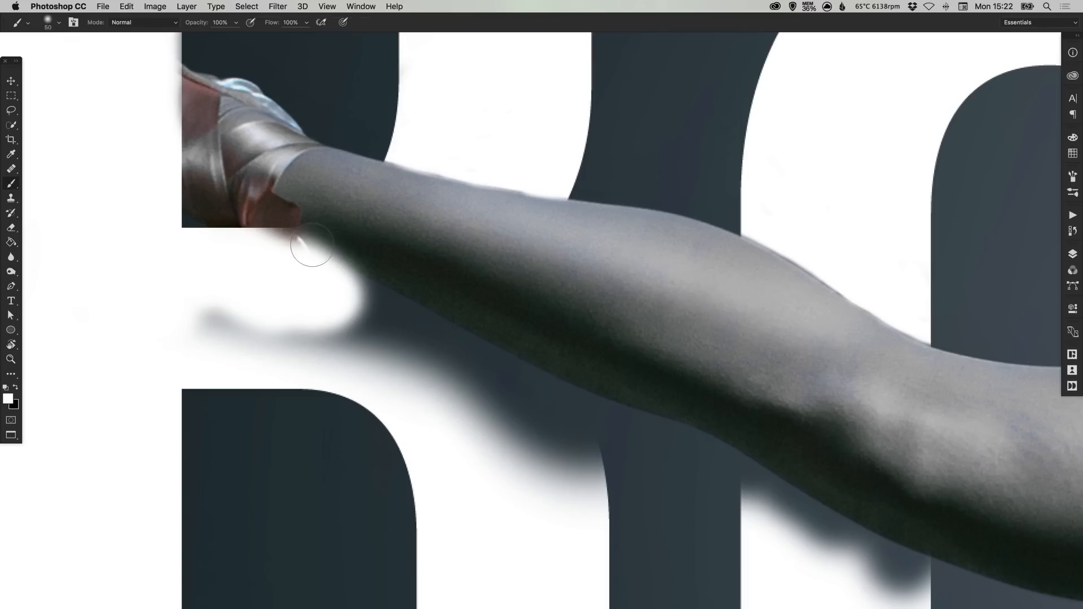
key("x")
mouse_move(311, 234)
left_mouse_down()
mouse_move(212, 229)
mouse_move(291, 296)
mouse_move(187, 243)
mouse_move(161, 240)
mouse_move(141, 254)
mouse_move(262, 248)
left_mouse_up()
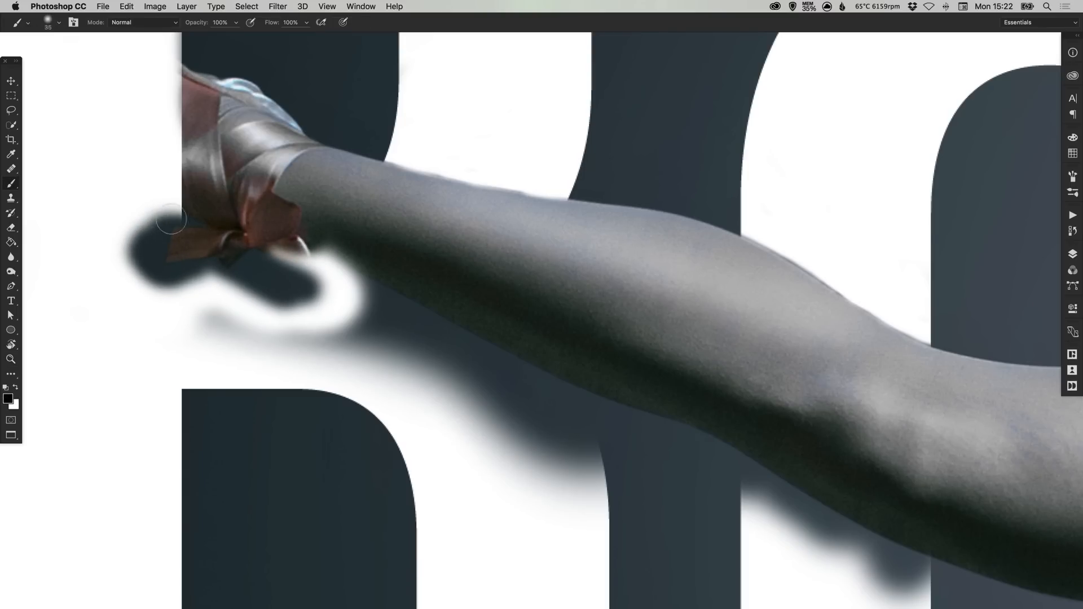
Step: Restore the B's stem around the ribbon's outer end with white, using a 15 px brush
key("x")
key("bracketleft")
key("bracketleft")
mouse_move(178, 220)
left_mouse_down()
mouse_move(158, 251)
mouse_move(159, 279)
mouse_move(127, 248)
mouse_move(122, 222)
left_mouse_up()
mouse_move(121, 290)
left_mouse_down()
mouse_move(142, 217)
mouse_move(153, 279)
mouse_move(164, 222)
left_mouse_up()
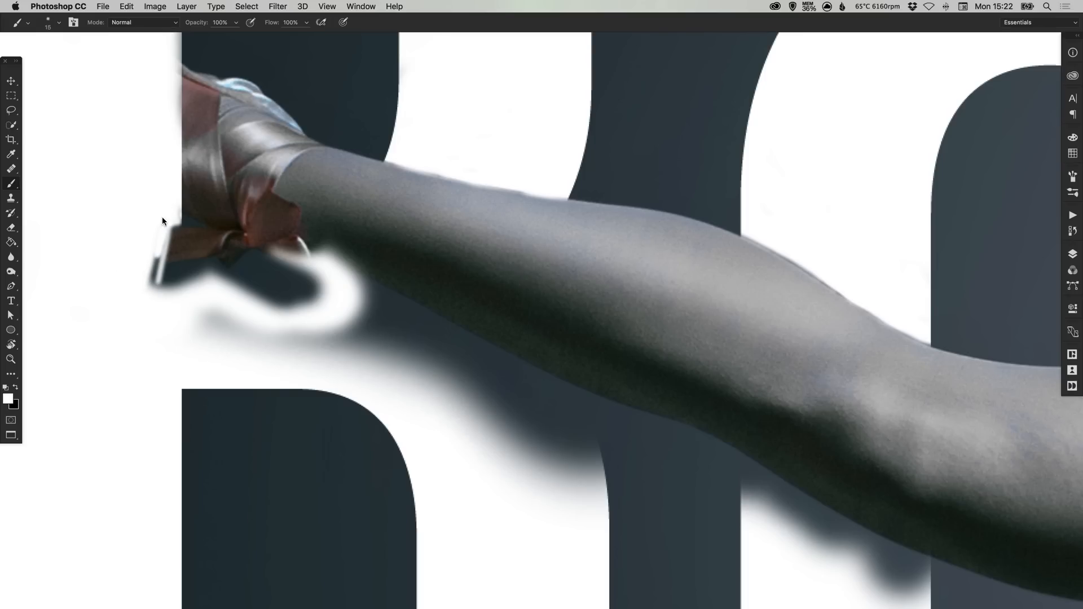
right_click(147, 255)
double_click(147, 241)
left_click_drag(145, 248, 141, 264)
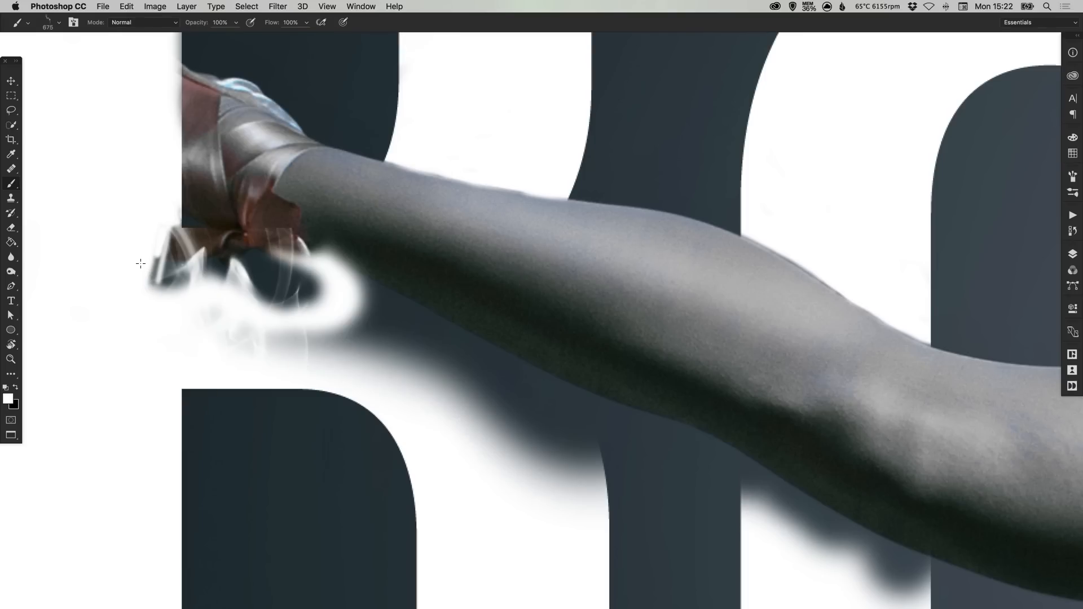
Step: Switch back to a soft round brush, reduce its size, and undo the stray textured strokes over the ribbon
right_click(66, 51)
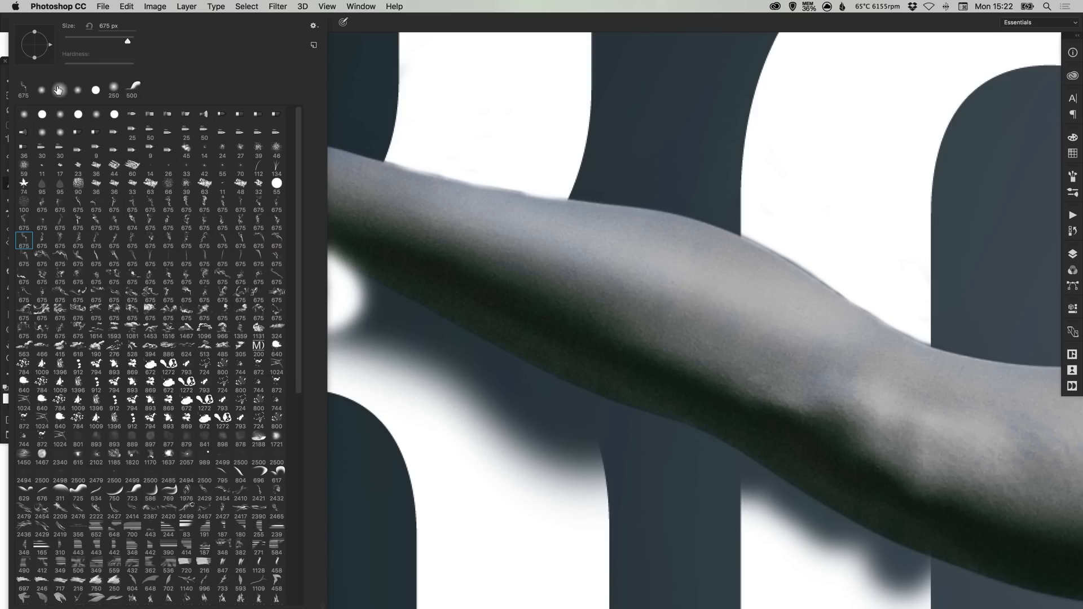
left_click(61, 121)
left_click(439, 418)
key("super+z")
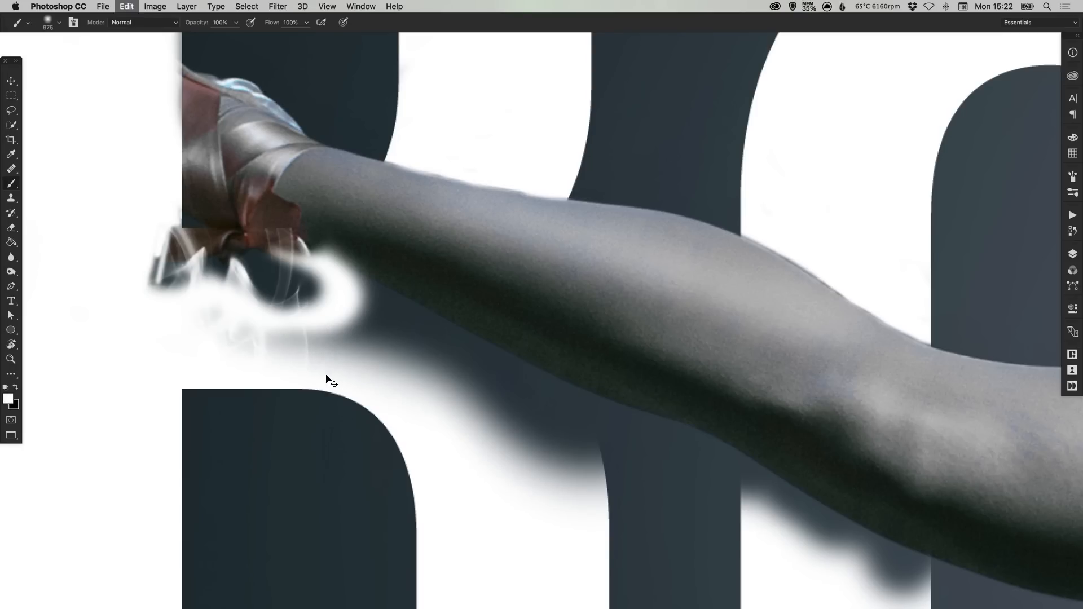
key("bracketleft")
key("bracketleft")
key("bracketleft")
key("bracketleft")
key("bracketleft")
key("bracketleft")
key("bracketleft")
key("bracketleft")
key("bracketleft")
key("bracketleft")
key("bracketleft")
key("bracketleft")
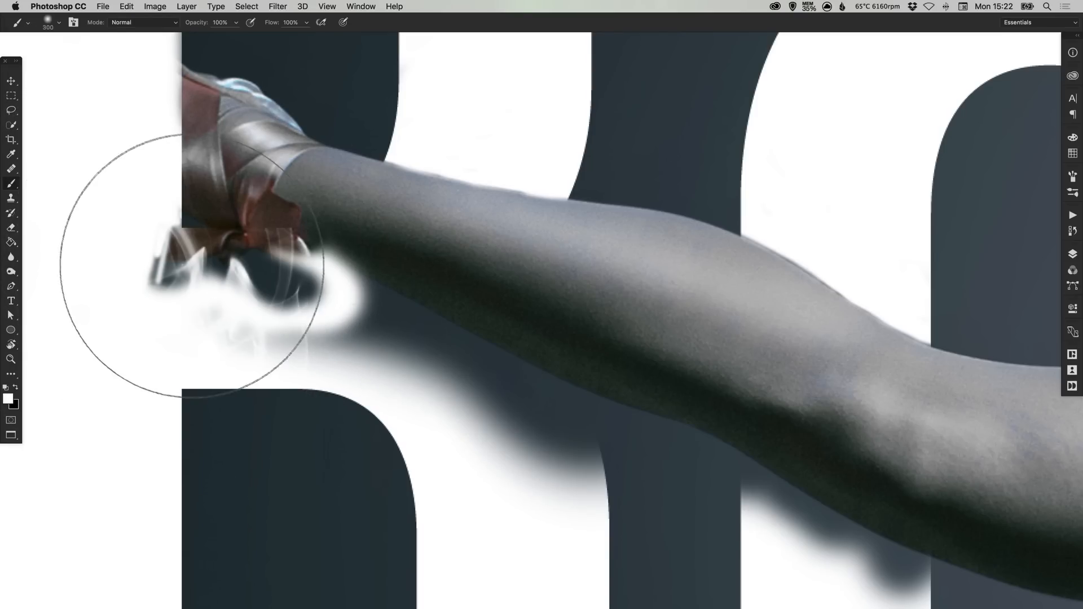
key("super+z")
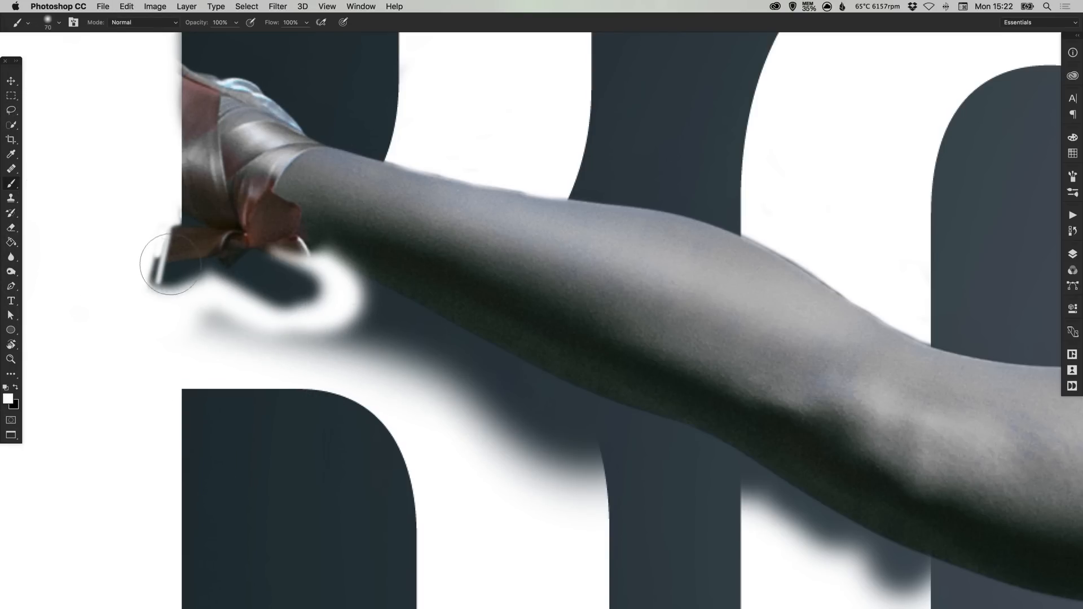
Step: Trim the mask tightly around the ribbon's outer end and lower edge with white, using 15 px and 10 px brushes
key("bracketleft")
key("bracketleft")
key("bracketleft")
key("bracketleft")
key("bracketleft")
key("bracketleft")
key("bracketleft")
key("bracketleft")
key("bracketleft")
key("bracketleft")
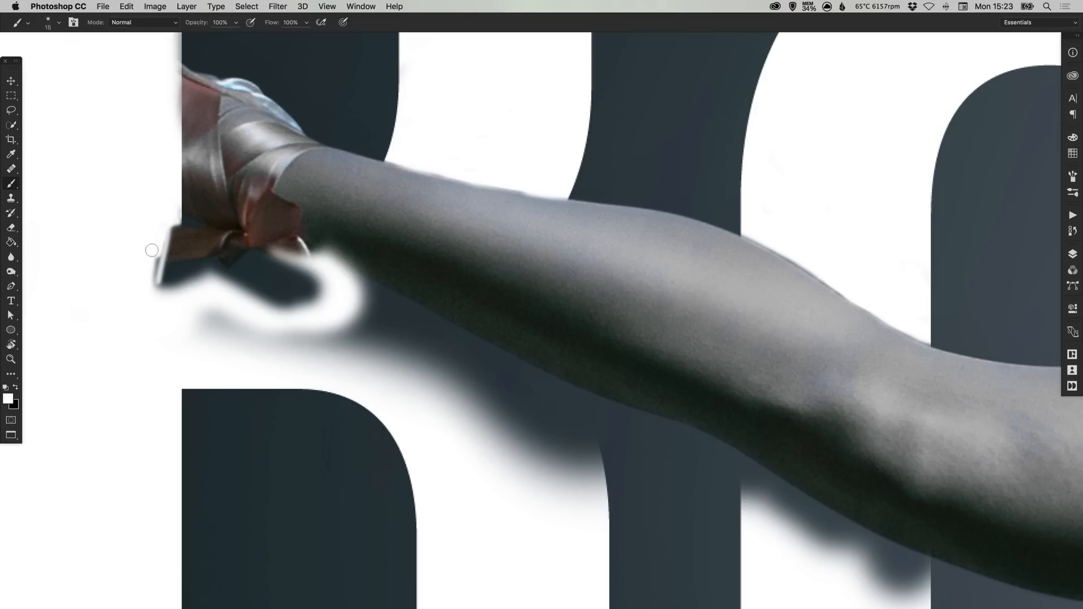
mouse_move(164, 292)
left_mouse_down()
mouse_move(162, 262)
mouse_move(185, 263)
mouse_move(157, 295)
mouse_move(165, 274)
mouse_move(223, 274)
mouse_move(174, 283)
left_mouse_up()
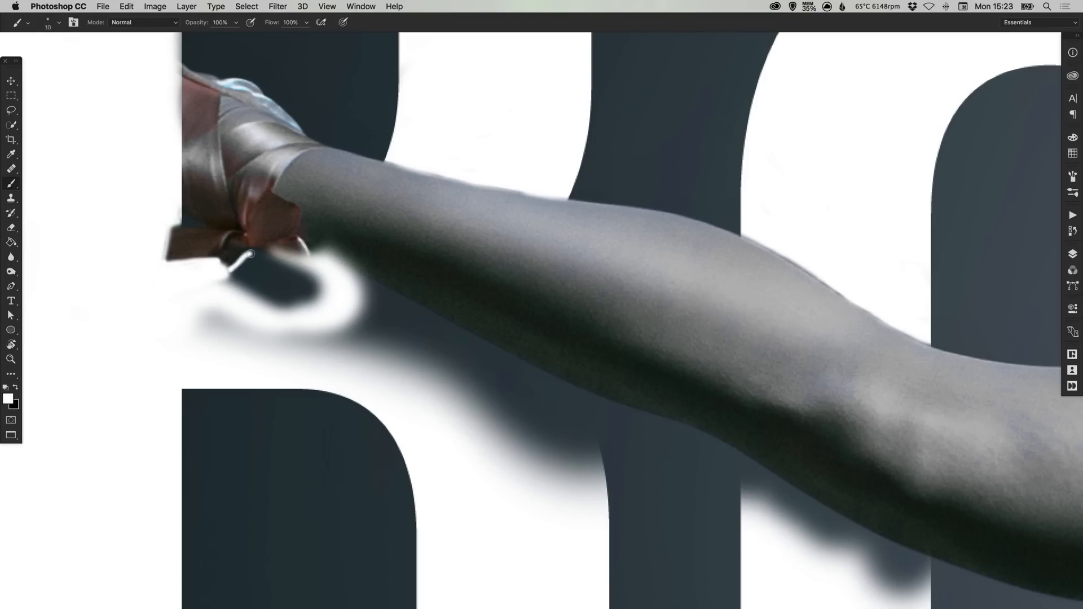
Step: Fill the remaining gaps in the B's middle bar below the ribbon with white, using a larger brush
left_click_drag(294, 267, 320, 274)
key("bracketright")
key("bracketright")
mouse_move(233, 285)
left_mouse_down()
mouse_move(240, 274)
mouse_move(174, 298)
mouse_move(247, 269)
mouse_move(241, 305)
mouse_move(283, 294)
mouse_move(285, 277)
mouse_move(316, 282)
mouse_move(304, 308)
mouse_move(198, 310)
mouse_move(248, 291)
mouse_move(237, 321)
mouse_move(285, 331)
mouse_move(308, 363)
mouse_move(364, 352)
left_mouse_up()
Step: Paint black on the mask to bring the leg's lower edge beside the ribbon back in front of the B
key("bracketright")
key("bracketright")
key("x")
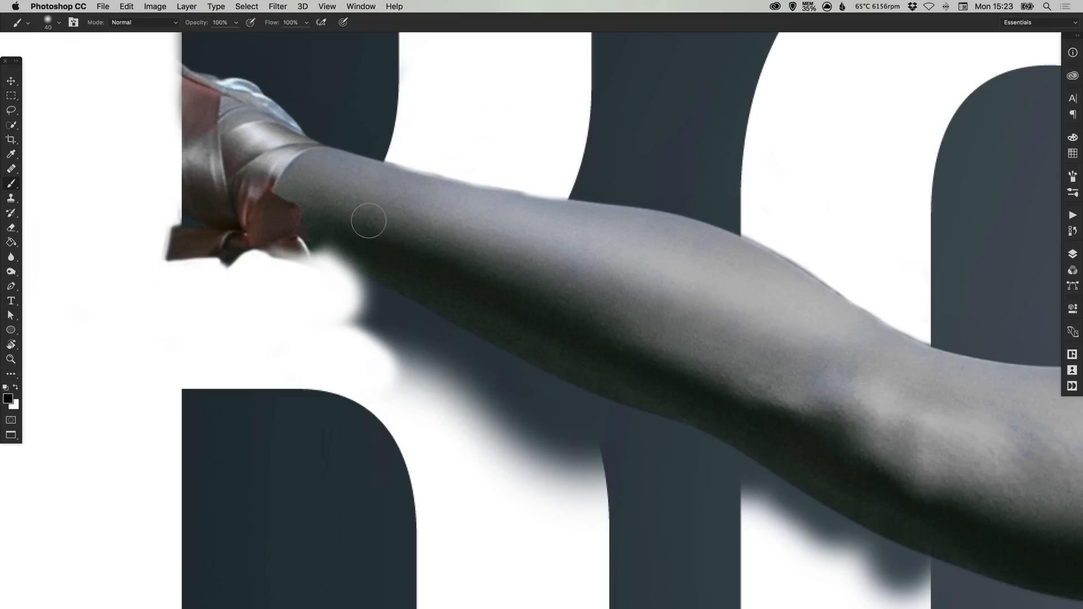
key("bracketleft")
key("bracketleft")
mouse_move(345, 231)
left_mouse_down()
mouse_move(350, 256)
mouse_move(377, 263)
mouse_move(307, 242)
mouse_move(353, 265)
left_mouse_up()
key("x")
mouse_move(404, 314)
left_mouse_down()
mouse_move(384, 288)
mouse_move(410, 237)
left_mouse_up()
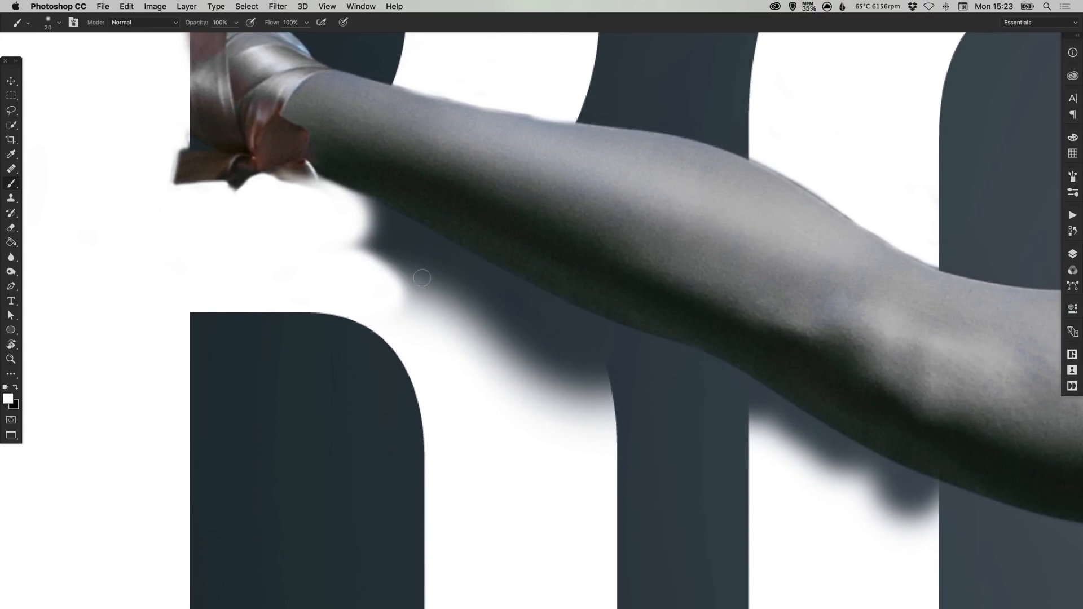
Step: Paint white on the mask with a 20 px brush along the leg's lower edge to restore the B's middle bar and bowl
mouse_move(422, 278)
left_mouse_down()
mouse_move(417, 308)
mouse_move(441, 291)
left_mouse_up()
key("r")
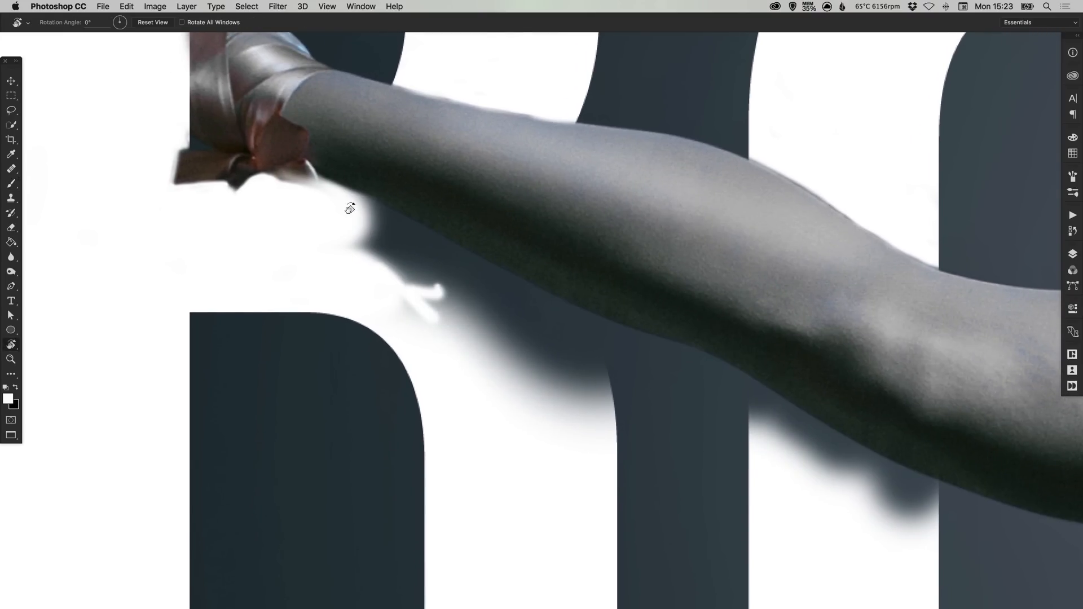
mouse_move(251, 249)
left_mouse_down()
mouse_move(367, 186)
mouse_move(498, 183)
mouse_move(471, 195)
left_mouse_up()
key("b")
mouse_move(437, 292)
left_mouse_down()
mouse_move(459, 326)
mouse_move(476, 325)
mouse_move(515, 205)
mouse_move(515, 106)
mouse_move(517, 277)
mouse_move(498, 134)
mouse_move(508, 201)
mouse_move(498, 250)
mouse_move(509, 193)
mouse_move(518, 279)
mouse_move(517, 308)
left_mouse_up()
scroll(462, 256, "down", 5)
scroll(462, 255, "right", 3)
mouse_move(455, 119)
left_mouse_down()
mouse_move(457, 162)
mouse_move(465, 121)
mouse_move(466, 213)
left_mouse_up()
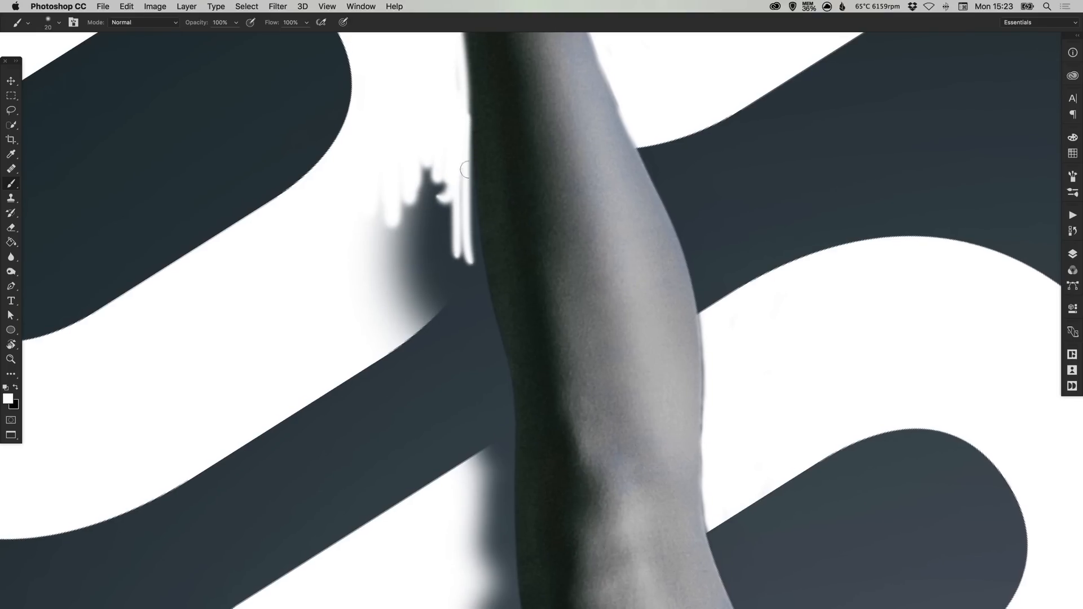
mouse_move(465, 170)
left_mouse_down()
mouse_move(482, 342)
mouse_move(466, 166)
mouse_move(473, 302)
left_mouse_up()
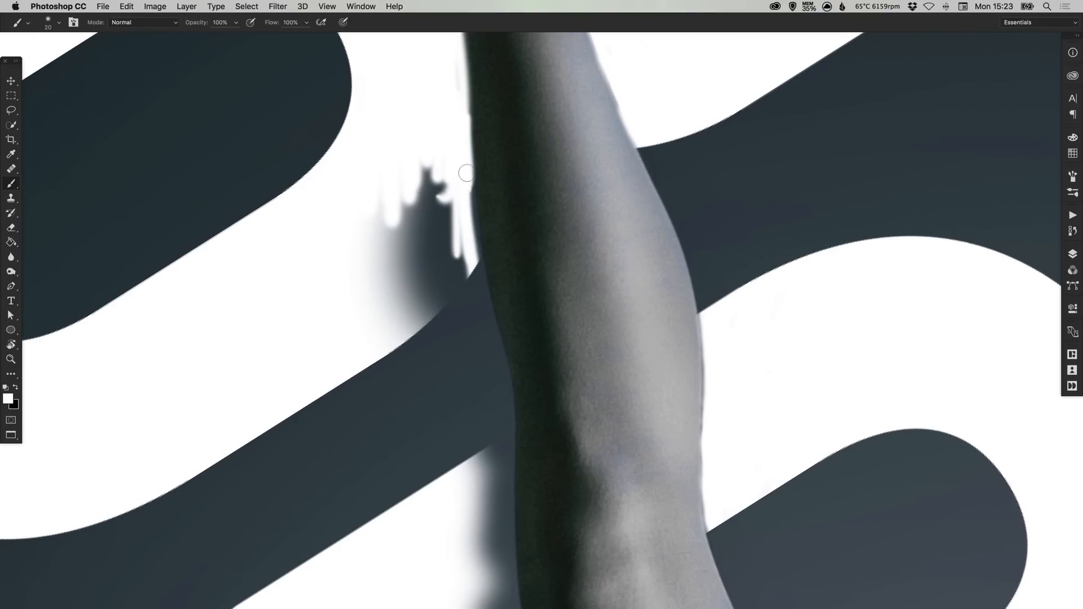
mouse_move(466, 173)
left_mouse_down()
mouse_move(468, 228)
mouse_move(465, 193)
mouse_move(453, 230)
mouse_move(428, 203)
left_mouse_up()
Step: Fill the remaining gap in the B's bowl below the leg with a larger white brush, and tidy the edge up to the ribbon at 15 px
key("bracketright")
key("bracketright")
key("bracketright")
mouse_move(387, 174)
left_mouse_down()
mouse_move(404, 200)
mouse_move(427, 166)
mouse_move(458, 290)
left_mouse_up()
key("bracketleft")
key("bracketleft")
key("bracketleft")
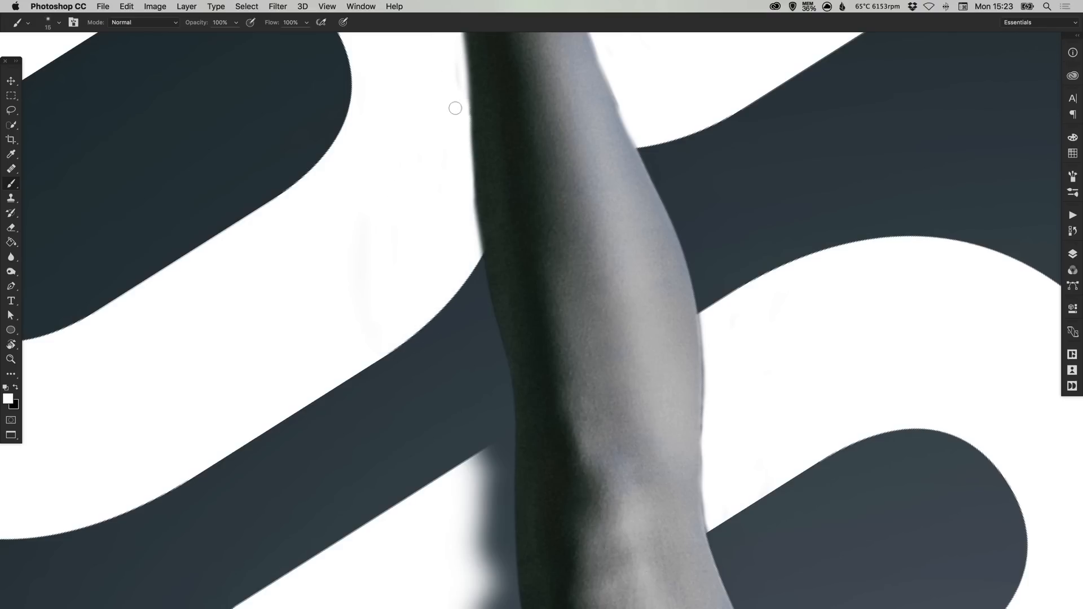
left_click_drag(455, 108, 463, 199)
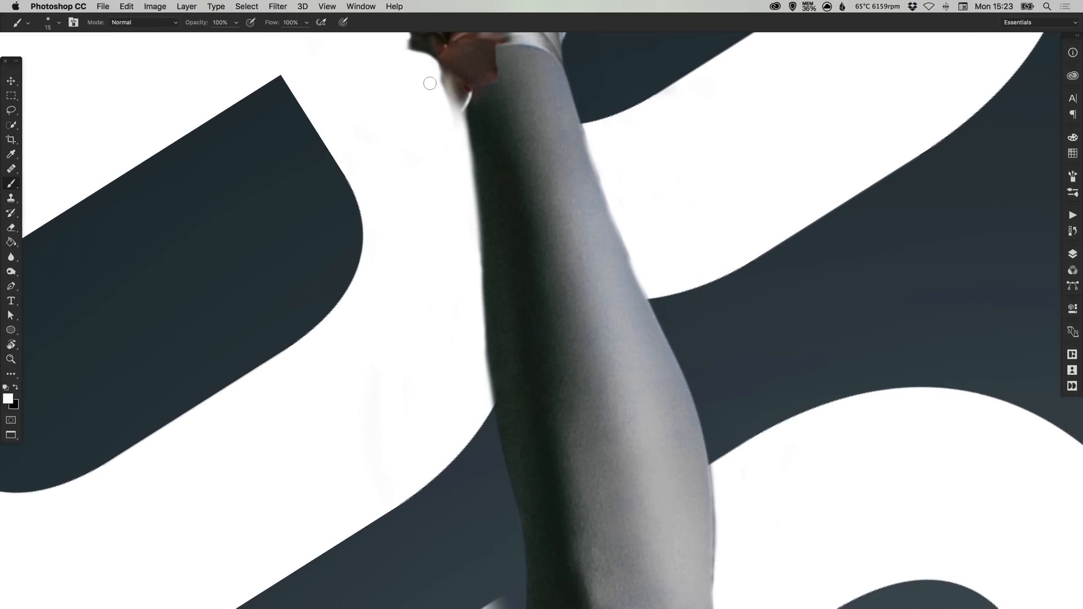
mouse_move(434, 82)
left_mouse_down()
mouse_move(453, 115)
mouse_move(463, 182)
left_mouse_up()
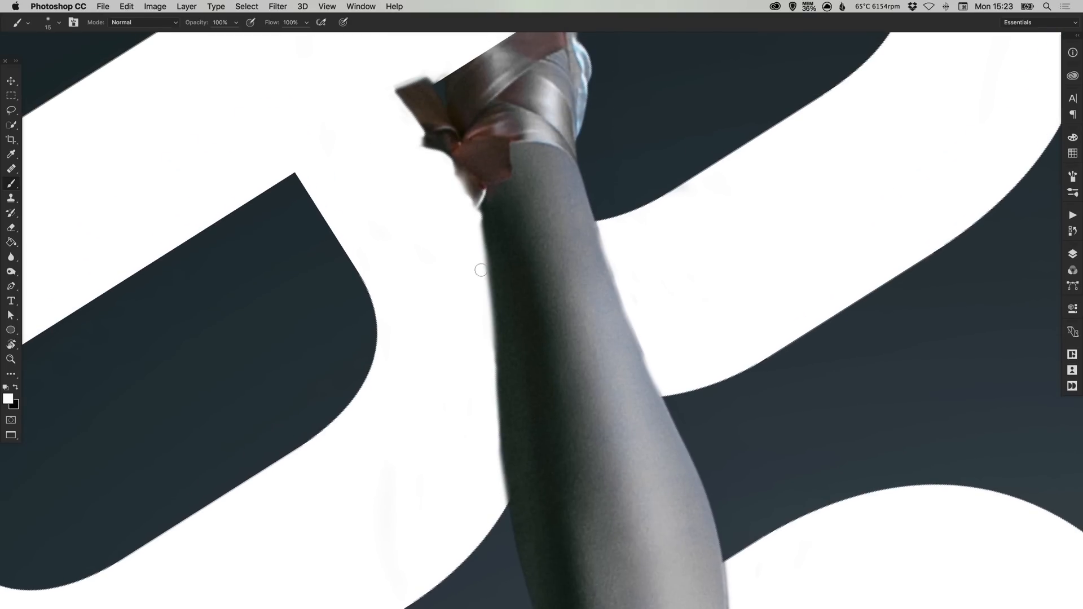
Step: Reset the canvas rotation and inspect the mask along the leg from the B across to the a
scroll(481, 270, "down", 3)
scroll(481, 270, "left", 3)
key("r")
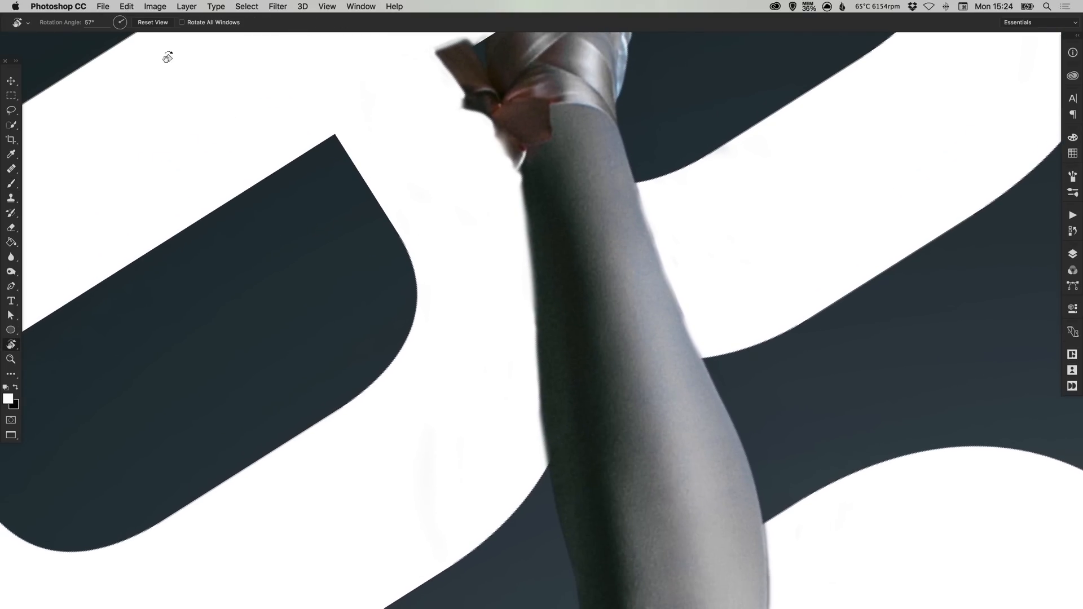
left_click(153, 22)
key("super+minus")
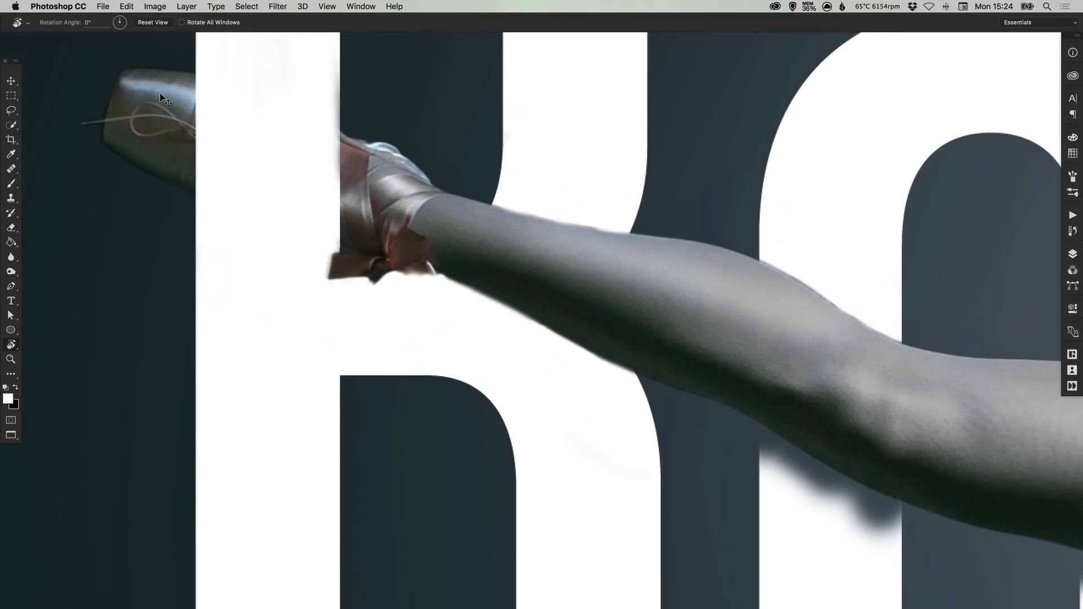
key("super+minus")
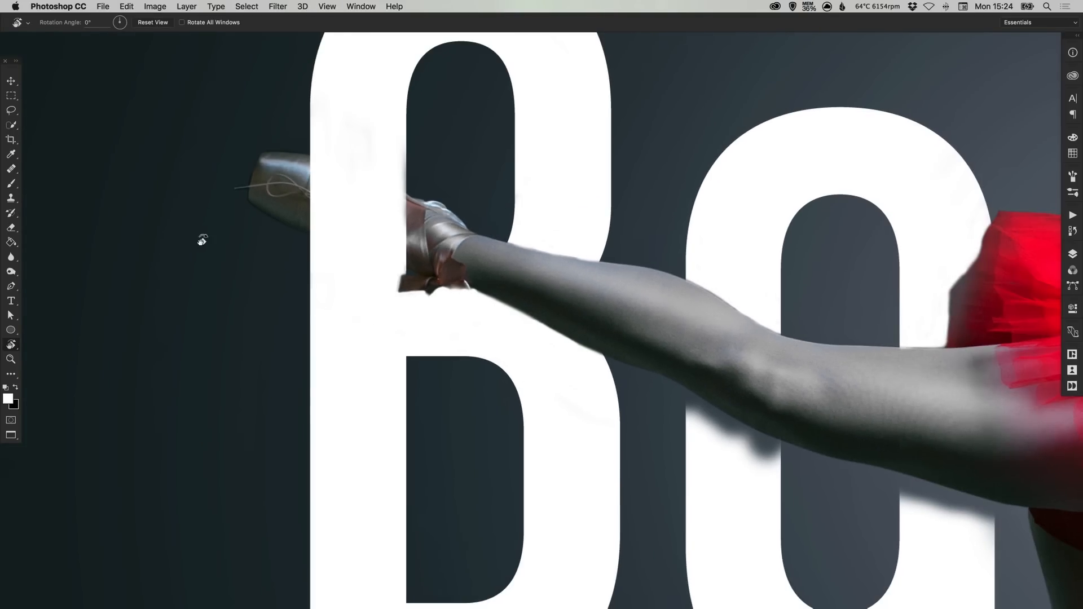
left_click_drag(202, 241, 228, 43)
left_click(153, 22)
key("v")
left_click_drag(619, 332, 536, 169)
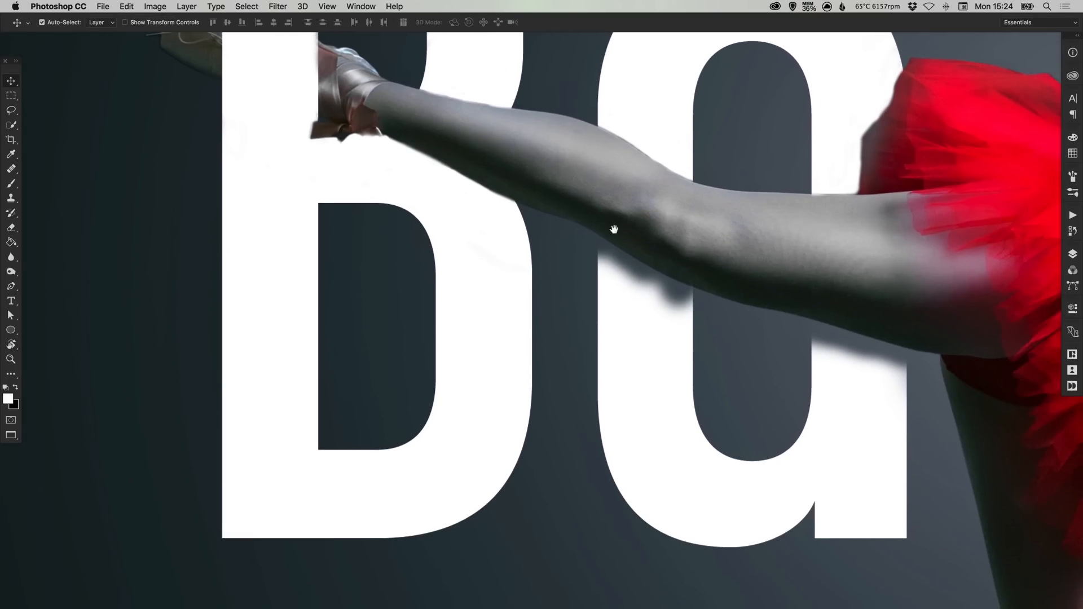
Step: Restore the a's left stroke below the leg by painting white on the mask with a 15 px brush, tight to the knee's lower edge
key("z")
left_click(630, 259)
key("b")
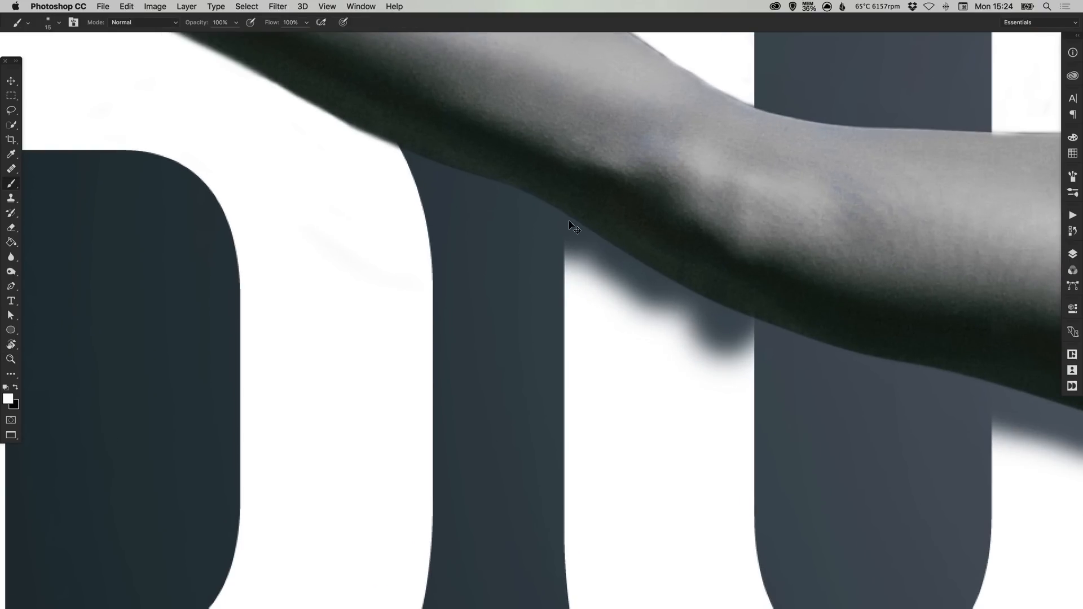
scroll(573, 225, "down", 5)
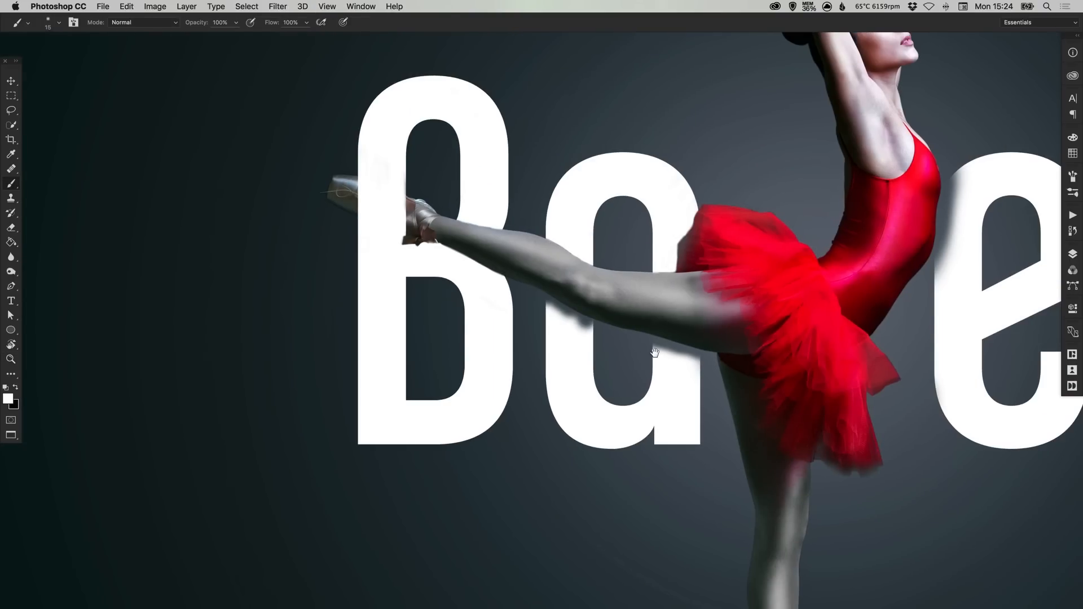
left_click_drag(654, 353, 450, 357)
scroll(330, 274, "up", 6)
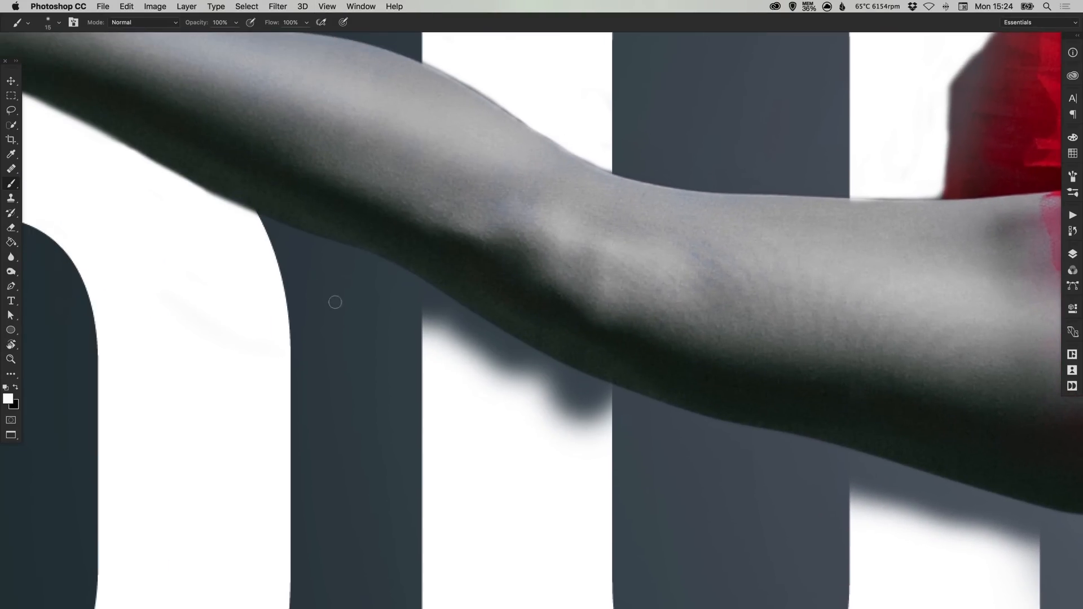
mouse_move(424, 304)
left_mouse_down()
mouse_move(432, 338)
mouse_move(435, 304)
mouse_move(449, 293)
mouse_move(425, 289)
mouse_move(446, 342)
mouse_move(521, 353)
mouse_move(562, 375)
left_mouse_up()
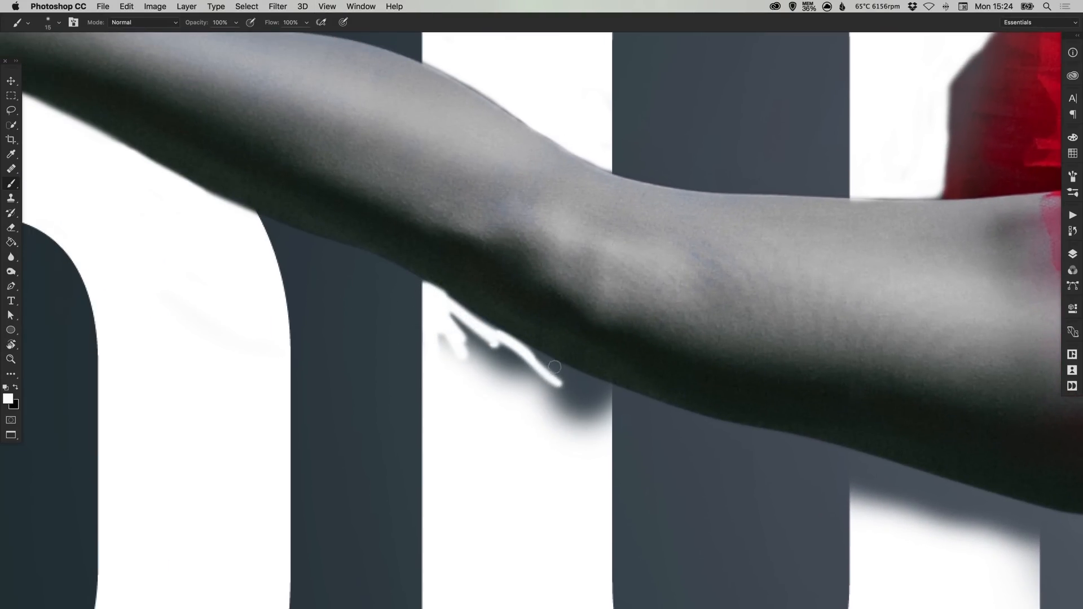
key("r")
mouse_move(423, 404)
left_mouse_down()
mouse_move(419, 317)
mouse_move(490, 219)
mouse_move(500, 292)
mouse_move(511, 284)
mouse_move(526, 226)
mouse_move(466, 349)
mouse_move(444, 318)
mouse_move(477, 395)
mouse_move(507, 299)
mouse_move(494, 410)
mouse_move(429, 133)
left_mouse_up()
key("b")
right_click(496, 327)
left_click(445, 305)
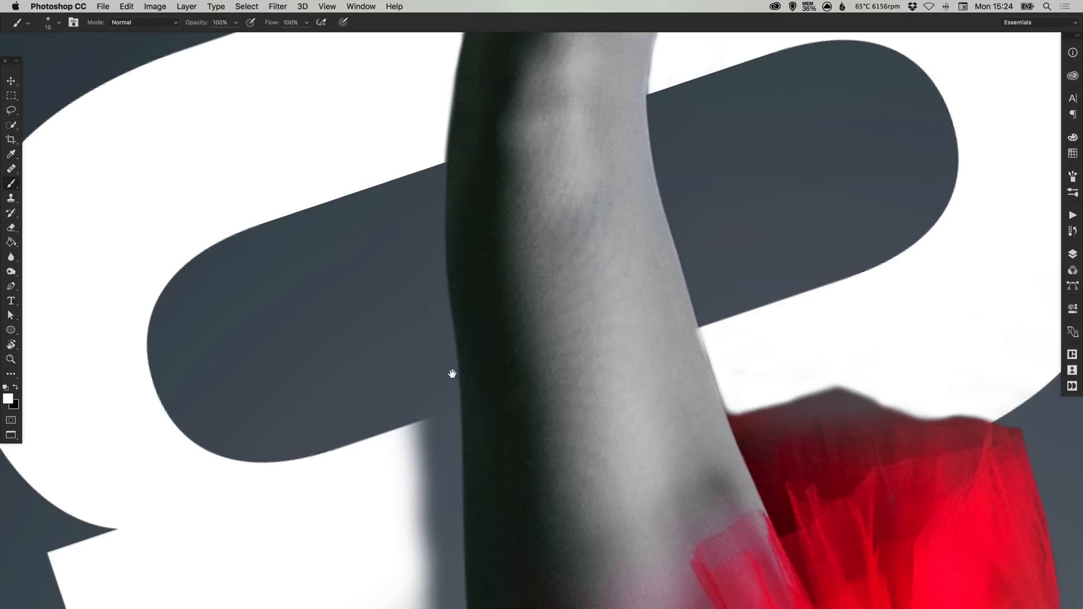
Step: Restore the a's right stem below the thigh by painting white with a 15 px brush, and finish along the leg's edge at 10 px
mouse_move(452, 375)
left_mouse_down()
mouse_move(417, 262)
mouse_move(427, 335)
mouse_move(405, 416)
left_mouse_up()
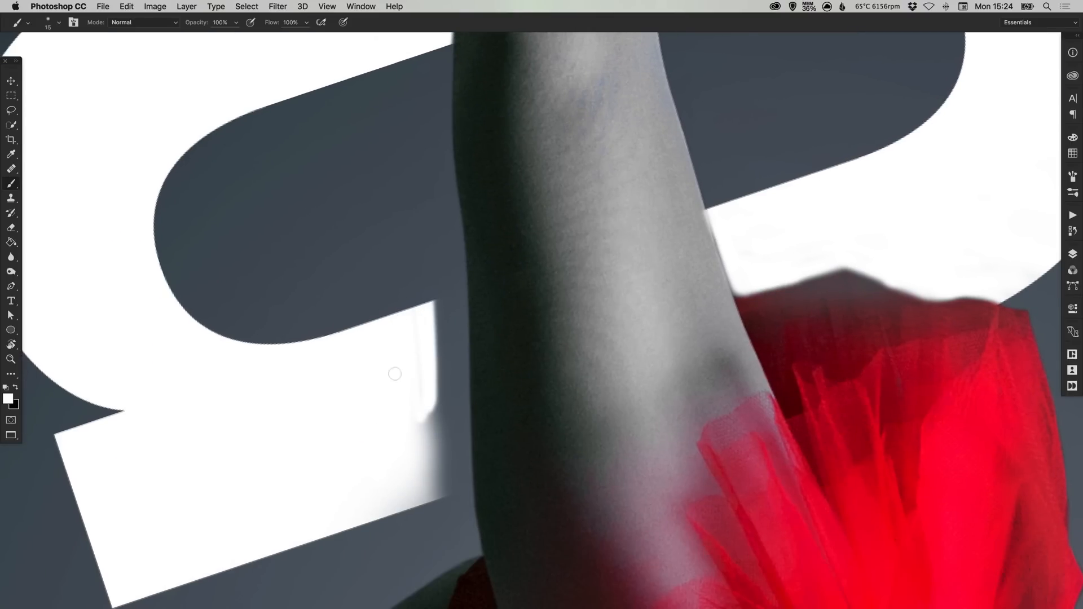
mouse_move(426, 314)
left_mouse_down()
mouse_move(446, 403)
mouse_move(431, 485)
mouse_move(394, 504)
left_mouse_up()
left_click_drag(436, 422, 455, 491)
key("bracketleft")
key("bracketleft")
key("bracketleft")
mouse_move(460, 290)
left_mouse_down()
mouse_move(460, 369)
mouse_move(442, 354)
mouse_move(452, 406)
mouse_move(455, 300)
left_mouse_up()
mouse_move(463, 378)
left_mouse_down()
mouse_move(469, 484)
mouse_move(464, 354)
mouse_move(461, 492)
mouse_move(460, 365)
mouse_move(458, 447)
left_mouse_up()
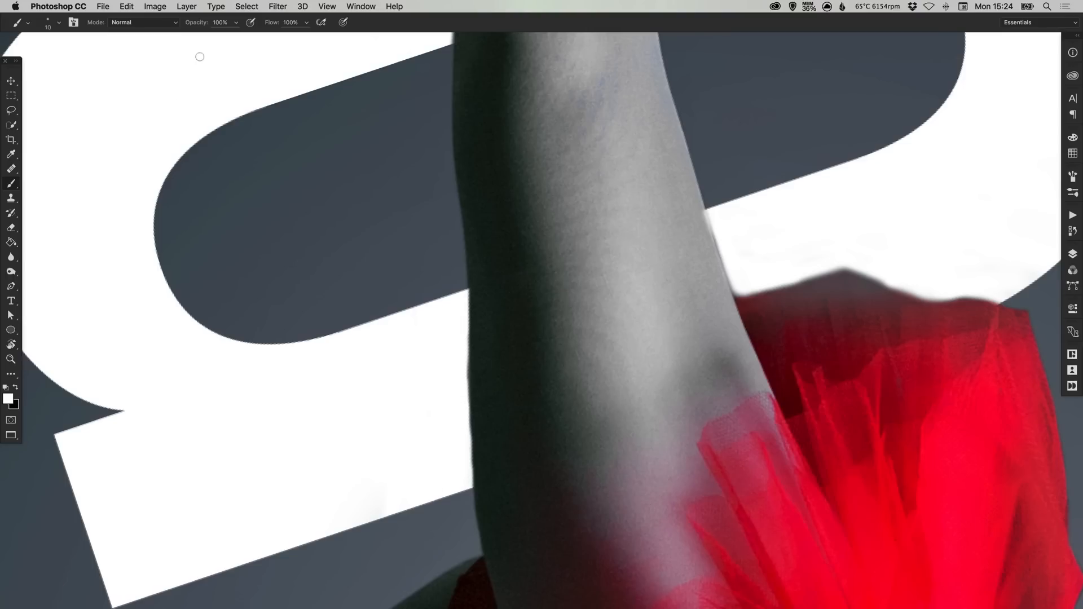
Step: Paint white on the mask with a 10 px brush to hide the ribbon's protruding ends over the B's stem and middle bar
key("r")
left_click(150, 25)
key("super+0")
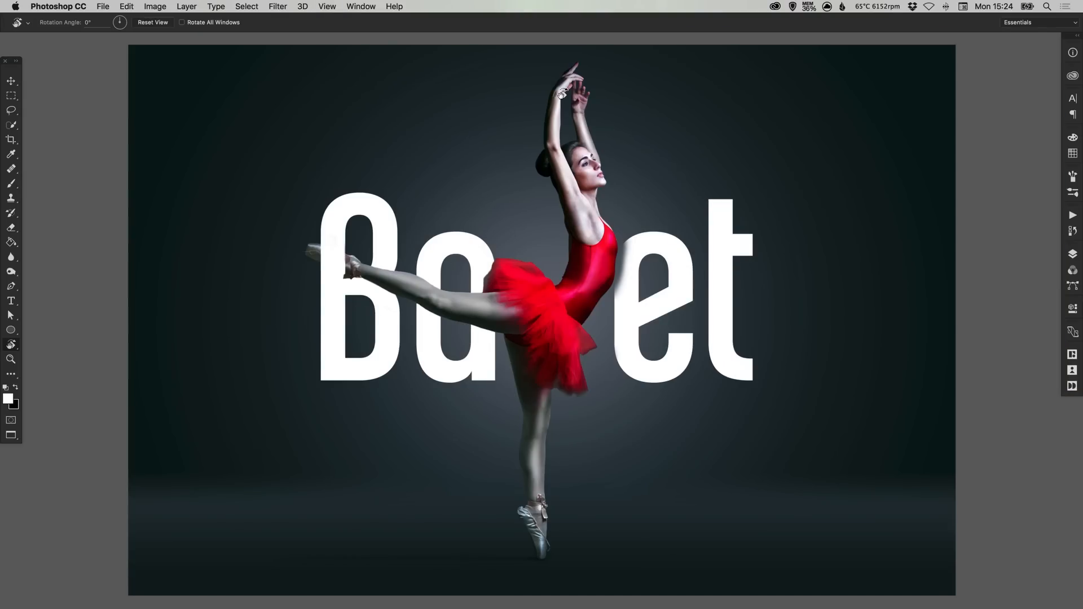
key("v")
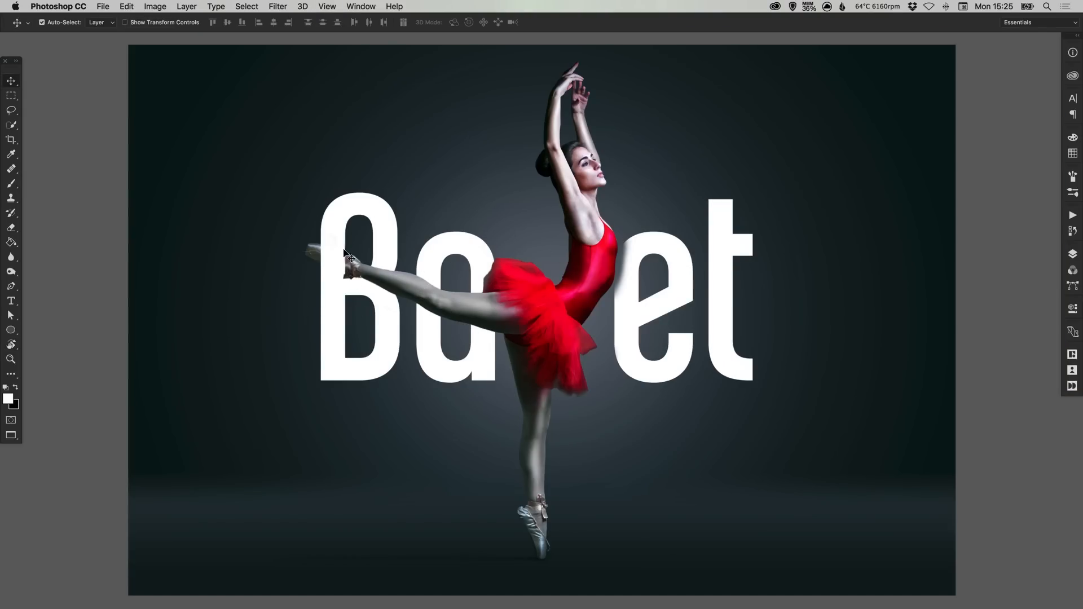
mouse_move(389, 229)
left_mouse_down()
mouse_move(389, 239)
mouse_move(389, 230)
left_mouse_up()
key("z")
left_click(340, 268)
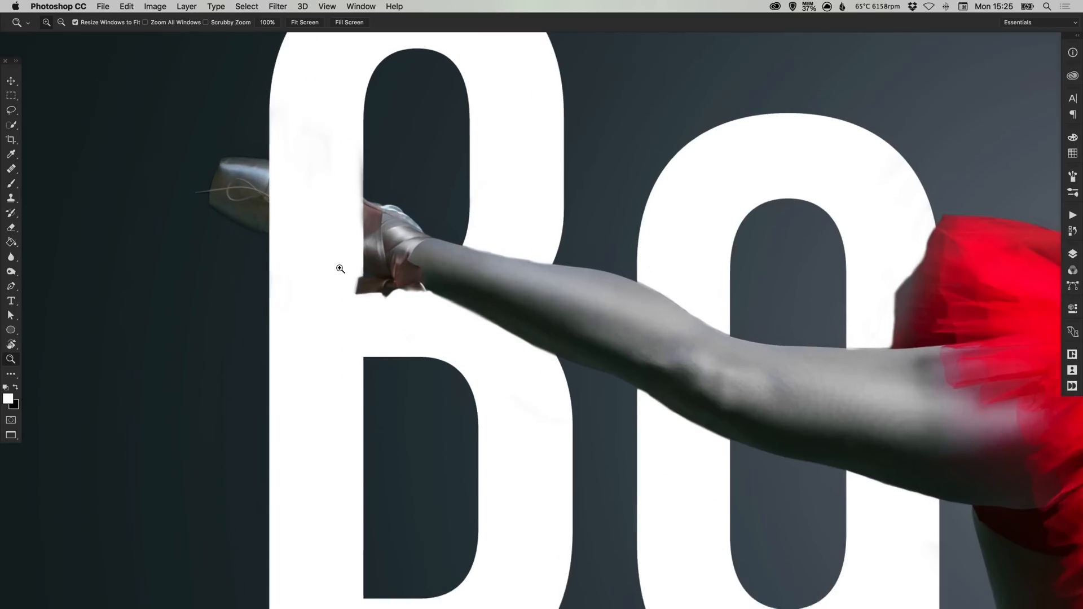
left_click(341, 269)
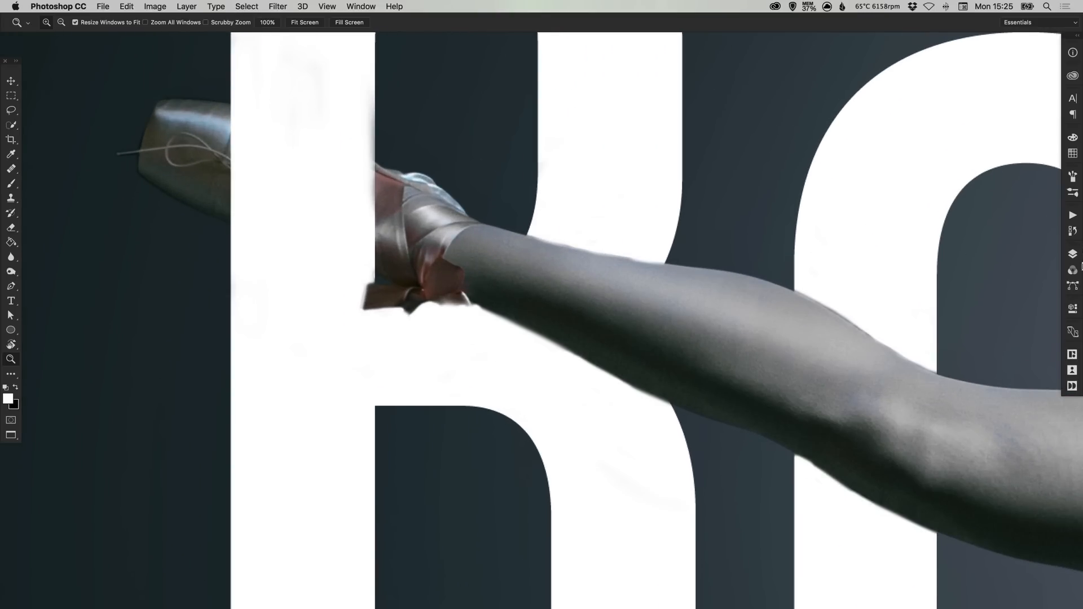
key("b")
mouse_move(365, 317)
left_mouse_down()
mouse_move(368, 291)
mouse_move(381, 299)
mouse_move(365, 285)
mouse_move(375, 313)
mouse_move(401, 310)
mouse_move(384, 283)
mouse_move(414, 299)
mouse_move(389, 313)
mouse_move(436, 306)
mouse_move(397, 294)
mouse_move(439, 305)
mouse_move(421, 290)
mouse_move(479, 311)
left_mouse_up()
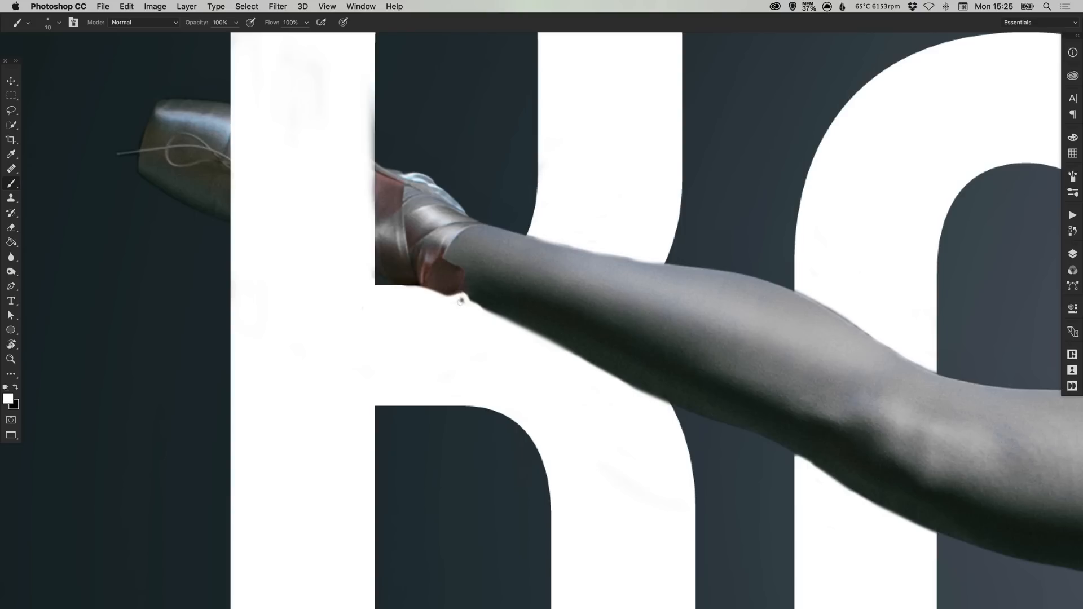
left_click_drag(465, 300, 506, 311)
Step: Inspect the mask edge where the trimmed ribbon meets the leg close up, and review the full composition upright
key("x")
key("v")
key("super+minus")
key("super+minus")
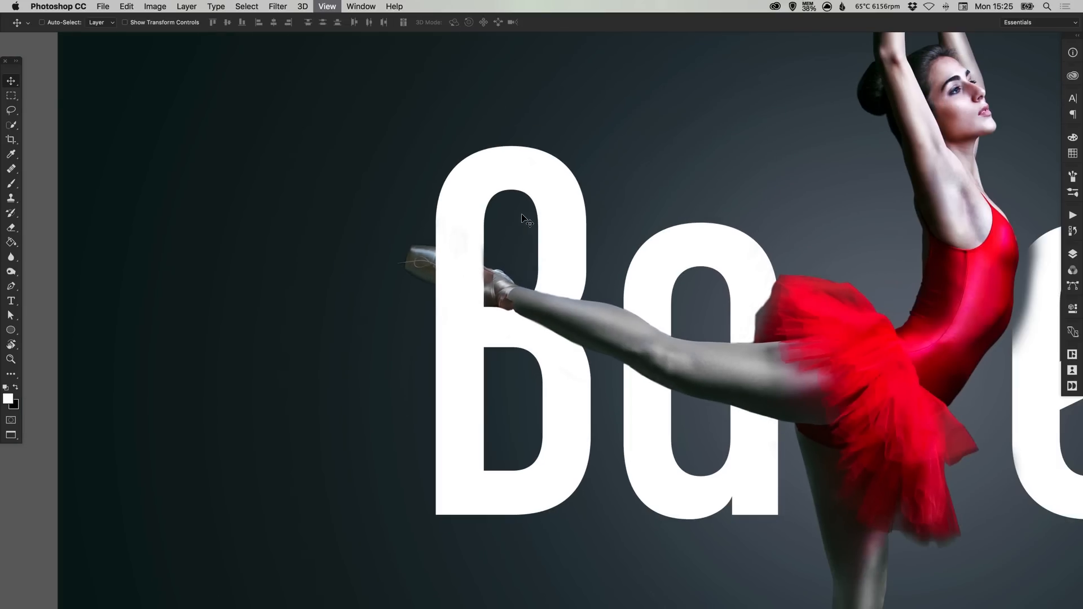
key("super+minus")
key("z")
left_click_drag(504, 298, 587, 327)
key("r")
mouse_move(316, 282)
left_mouse_down()
mouse_move(358, 210)
mouse_move(479, 100)
left_mouse_up()
key("b")
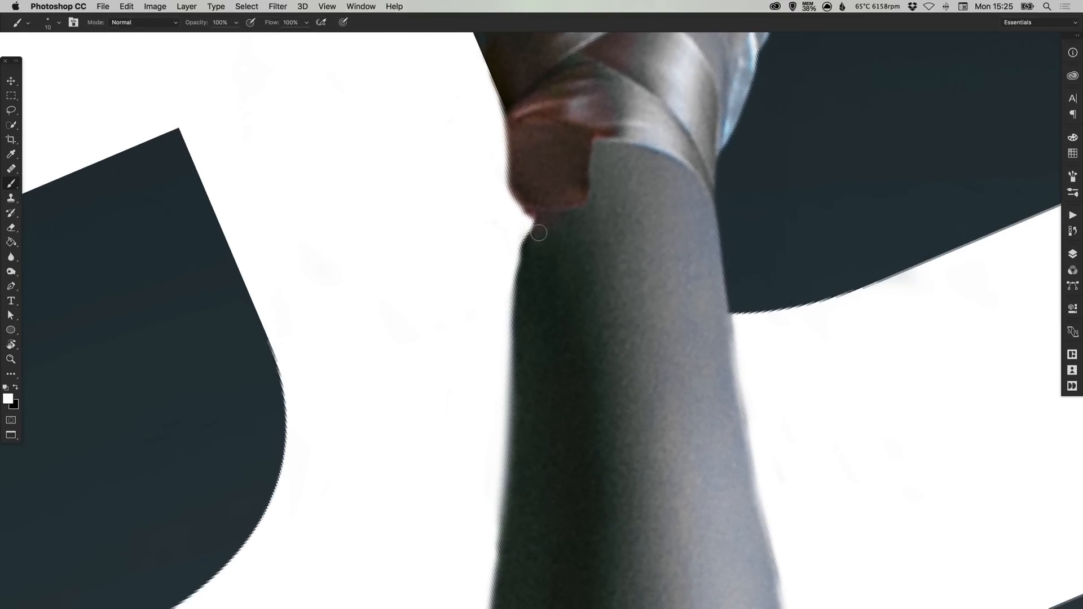
key("x")
key("r")
left_click(151, 22)
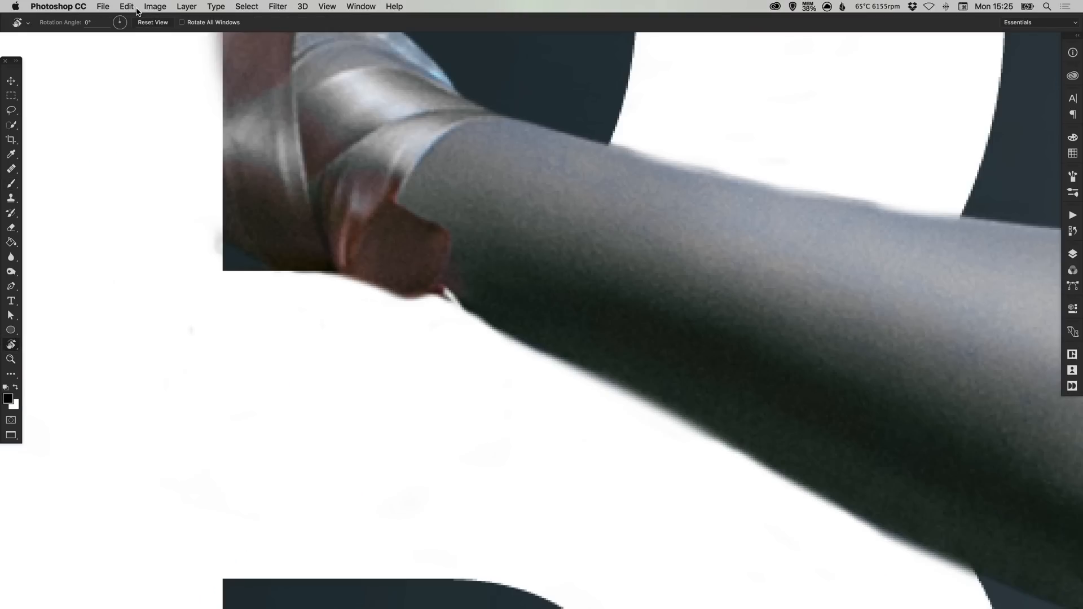
key("super+0")
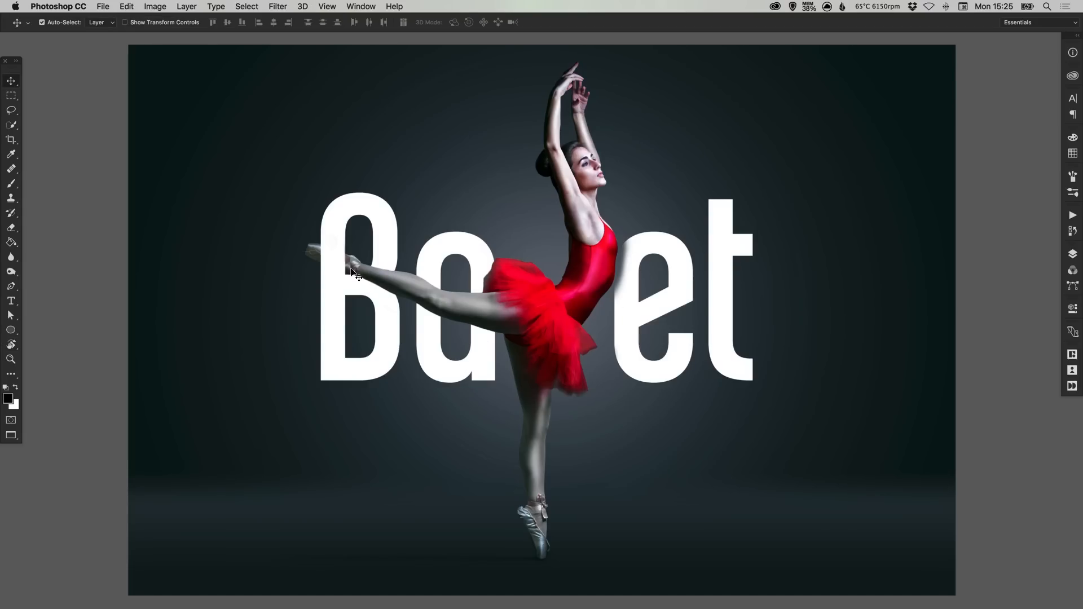
Step: Switch to white, reduce the brush to 15 px, and restore the e's upper curve up to the front of the dancer's bodice
key("z")
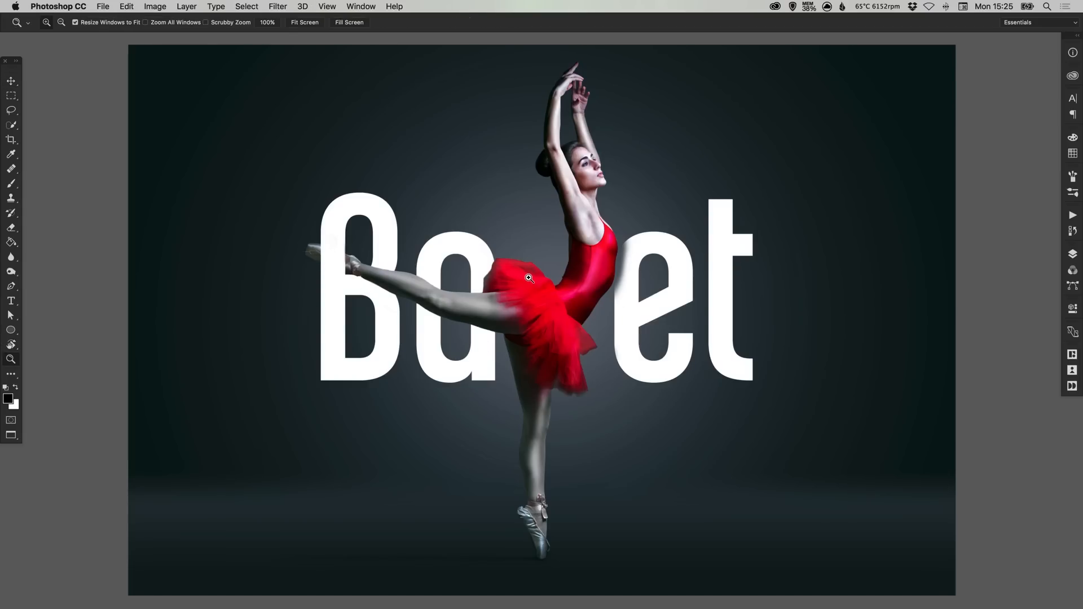
left_click(528, 279)
left_click(661, 250)
left_click(657, 241)
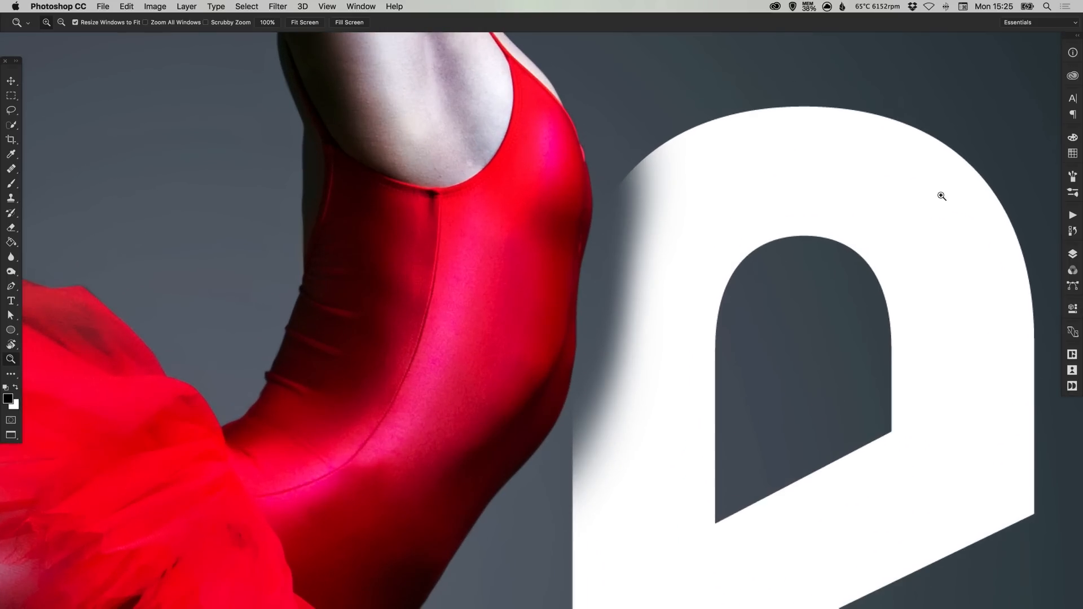
key("b")
mouse_move(627, 217)
left_mouse_down()
mouse_move(623, 365)
mouse_move(657, 166)
mouse_move(630, 264)
mouse_move(634, 196)
mouse_move(603, 282)
mouse_move(598, 207)
mouse_move(589, 306)
left_mouse_up()
key("x")
key("bracketright")
key("bracketright")
key("bracketleft")
key("bracketleft")
key("bracketleft")
key("bracketleft")
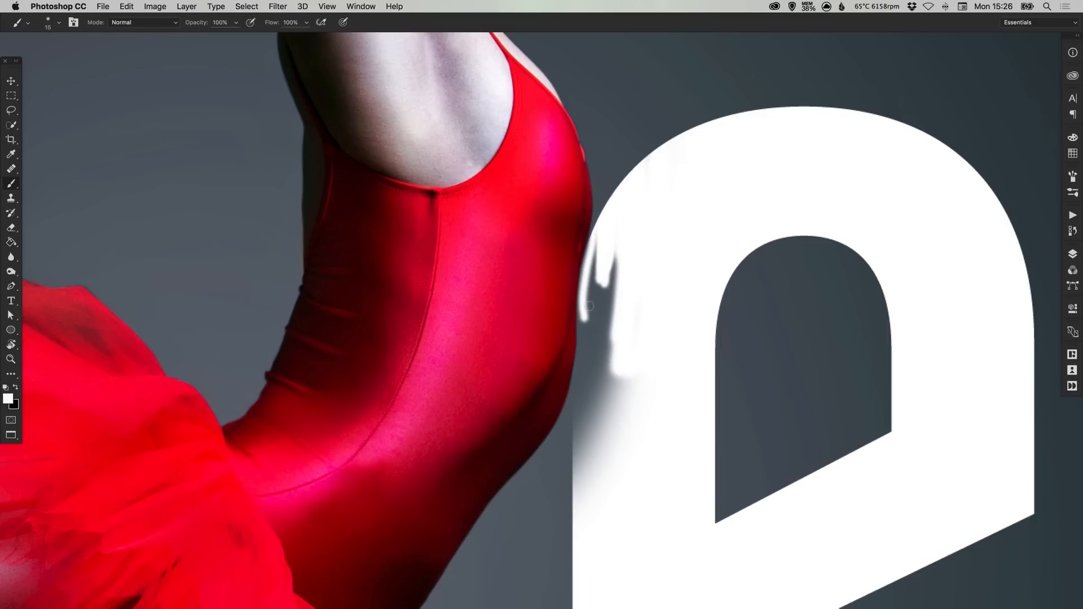
Step: Fill the dark gaps in the e's upper stroke beside the bodice with white on the mask, using the 15 px brush
left_click_drag(591, 249, 598, 355)
left_click_drag(583, 302, 579, 352)
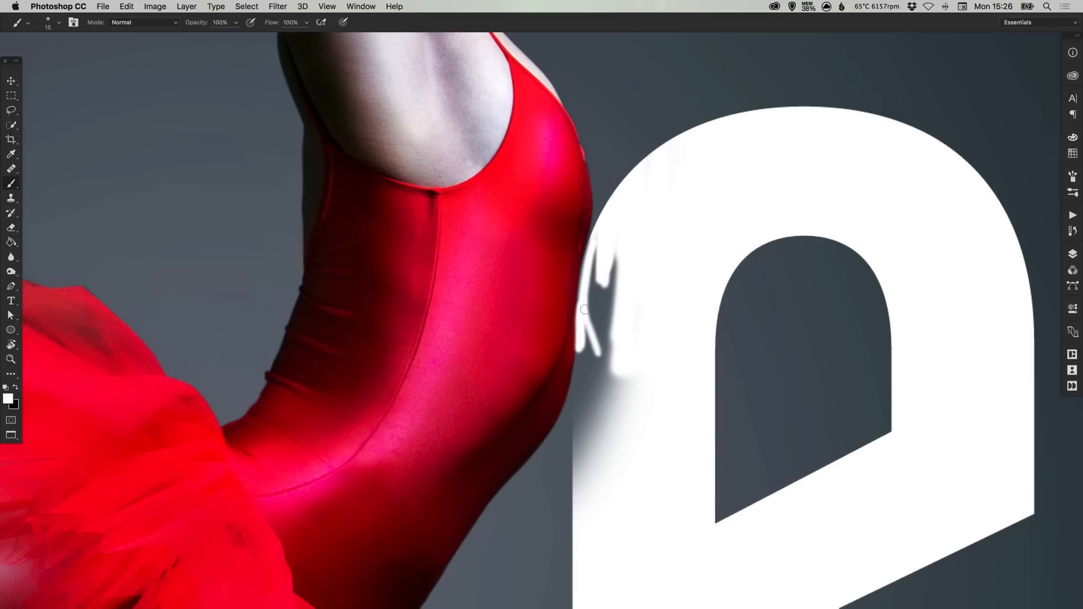
left_click_drag(586, 237, 594, 367)
left_click_drag(603, 260, 598, 367)
left_click_drag(616, 307, 607, 400)
key("bracketright")
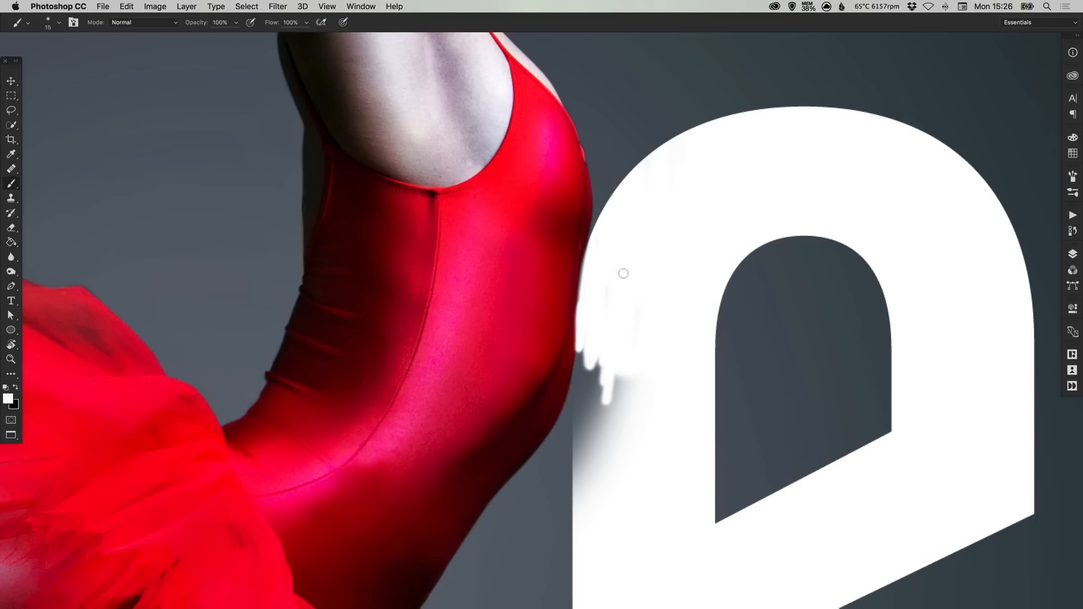
Step: Fill the rest of the e's outer stem down past the dancer's waist with white, undoing and repainting the stroke along the bodice edge
mouse_move(623, 273)
left_mouse_down()
mouse_move(611, 473)
mouse_move(590, 428)
left_mouse_up()
key("bracketright")
key("bracketright")
key("bracketleft")
mouse_move(581, 346)
left_mouse_down()
mouse_move(574, 462)
mouse_move(580, 451)
mouse_move(583, 493)
mouse_move(594, 496)
left_mouse_up()
left_click_drag(587, 269, 578, 393)
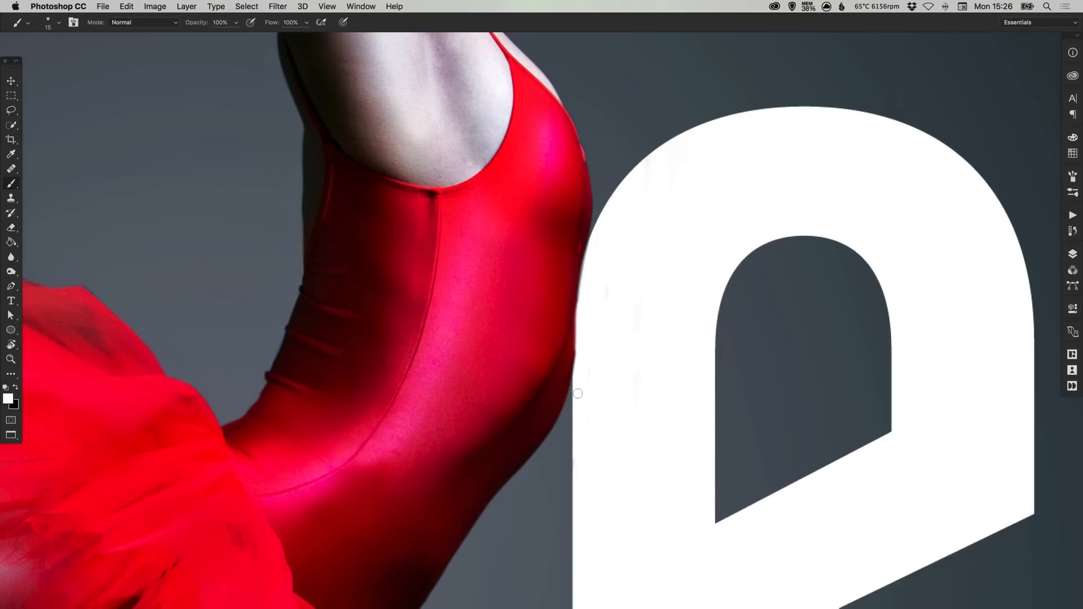
left_click_drag(584, 341, 576, 380)
key("super+z")
left_click_drag(581, 343, 577, 386)
Step: Paint white on the mask to reveal the first l's upper stem above the tutu, enlarging the brush to 80 px
key("super+0")
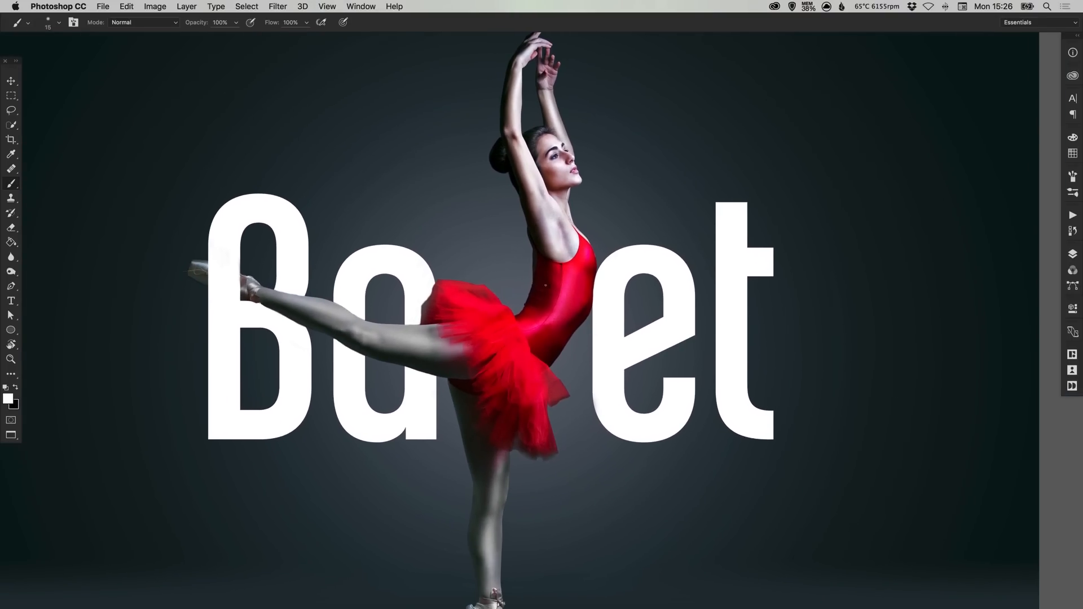
key("z")
left_click(506, 284)
key("b")
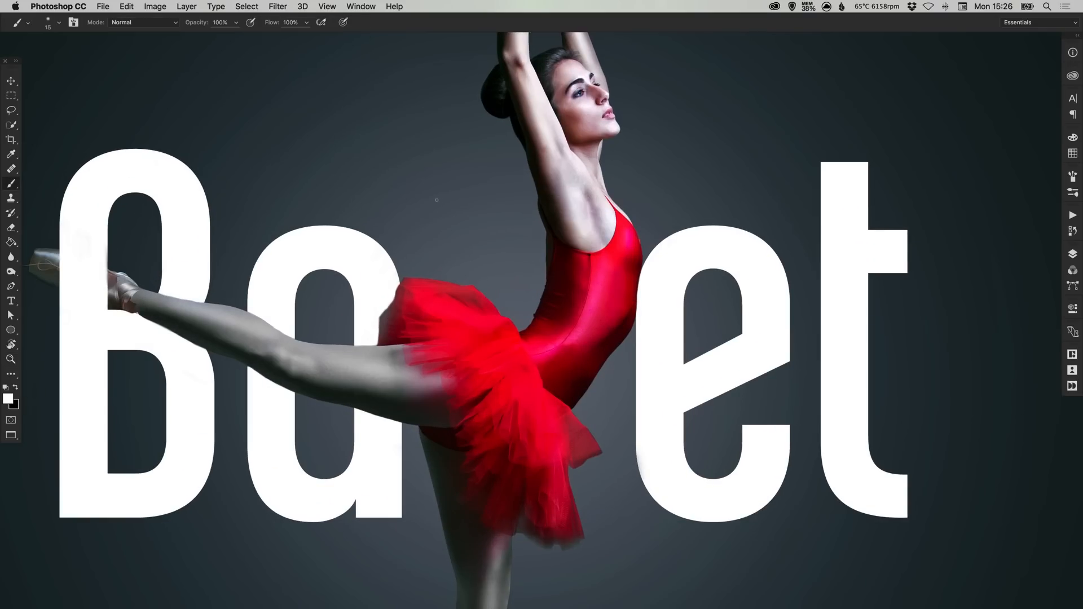
left_click_drag(454, 181, 440, 244)
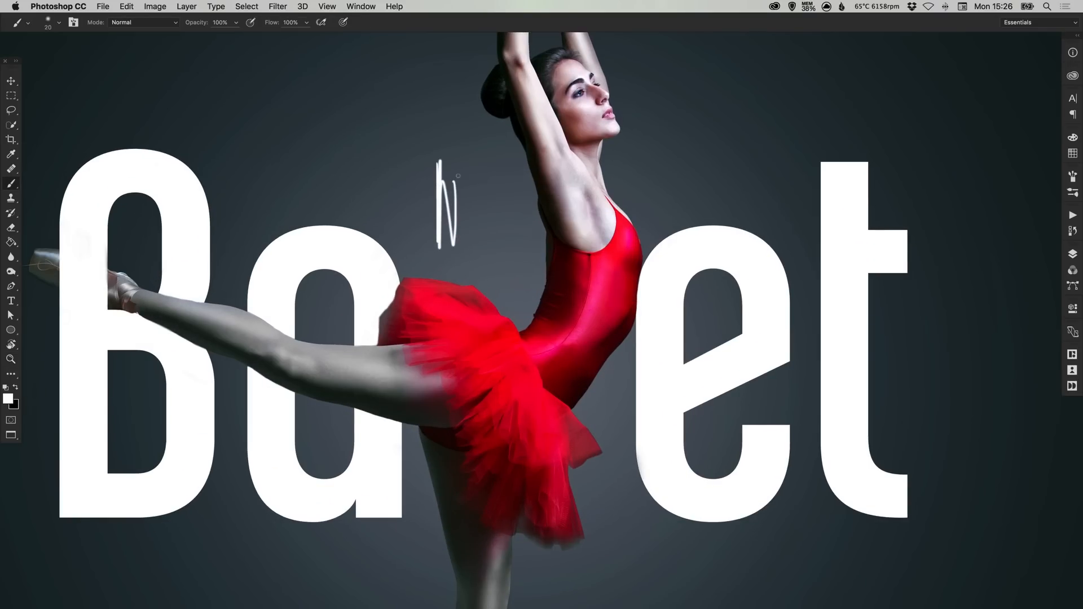
key("bracketright")
key("bracketright")
key("bracketright")
mouse_move(437, 156)
left_mouse_down()
mouse_move(437, 182)
mouse_move(463, 149)
mouse_move(442, 145)
mouse_move(435, 109)
mouse_move(462, 196)
mouse_move(473, 165)
mouse_move(495, 163)
mouse_move(487, 152)
mouse_move(443, 250)
mouse_move(478, 265)
mouse_move(459, 170)
mouse_move(458, 262)
left_mouse_up()
scroll(519, 243, "down", 3)
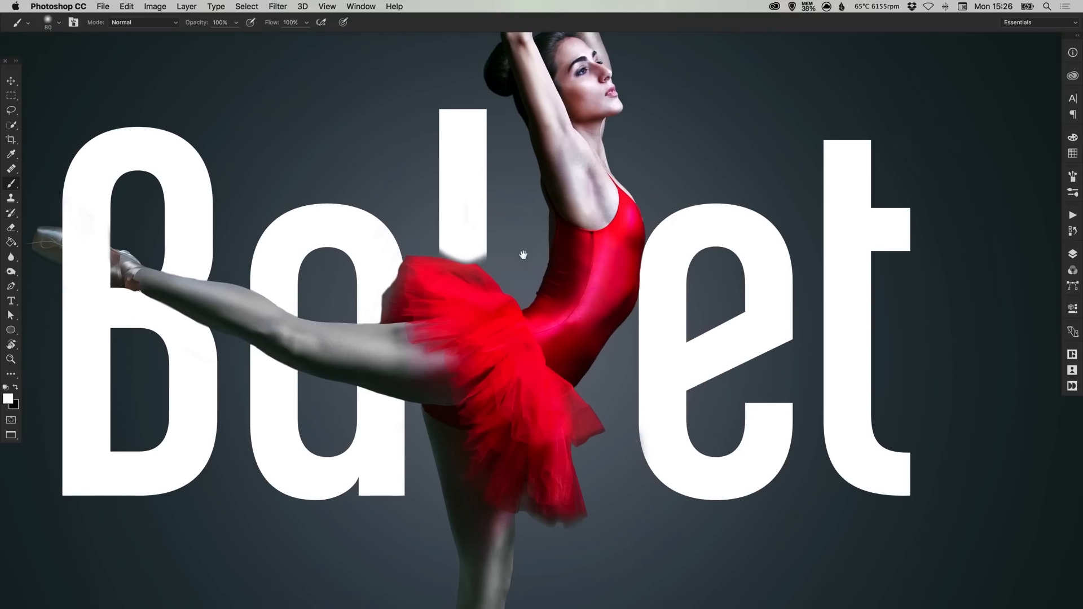
Step: Reveal the rest of the first l in front of the thigh and tutu, including its curved foot, with the 80 px white brush
scroll(522, 228, "down", 6)
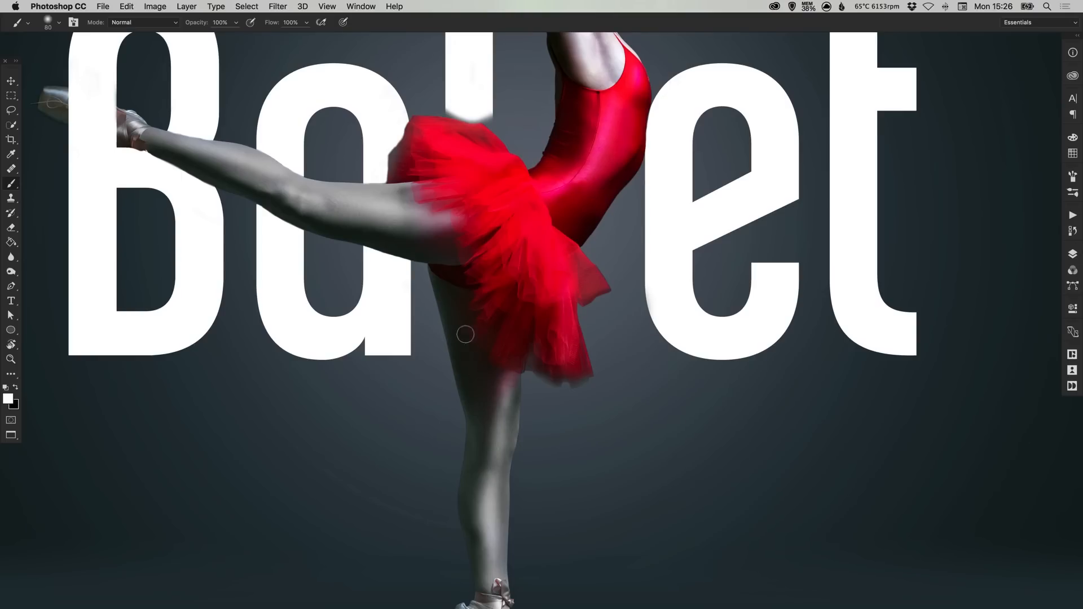
left_click_drag(548, 271, 536, 395)
mouse_move(442, 240)
left_mouse_down()
mouse_move(444, 329)
mouse_move(463, 254)
mouse_move(477, 338)
mouse_move(457, 384)
mouse_move(445, 335)
mouse_move(446, 417)
mouse_move(459, 317)
mouse_move(477, 440)
mouse_move(452, 468)
mouse_move(485, 429)
mouse_move(501, 436)
mouse_move(513, 383)
left_mouse_up()
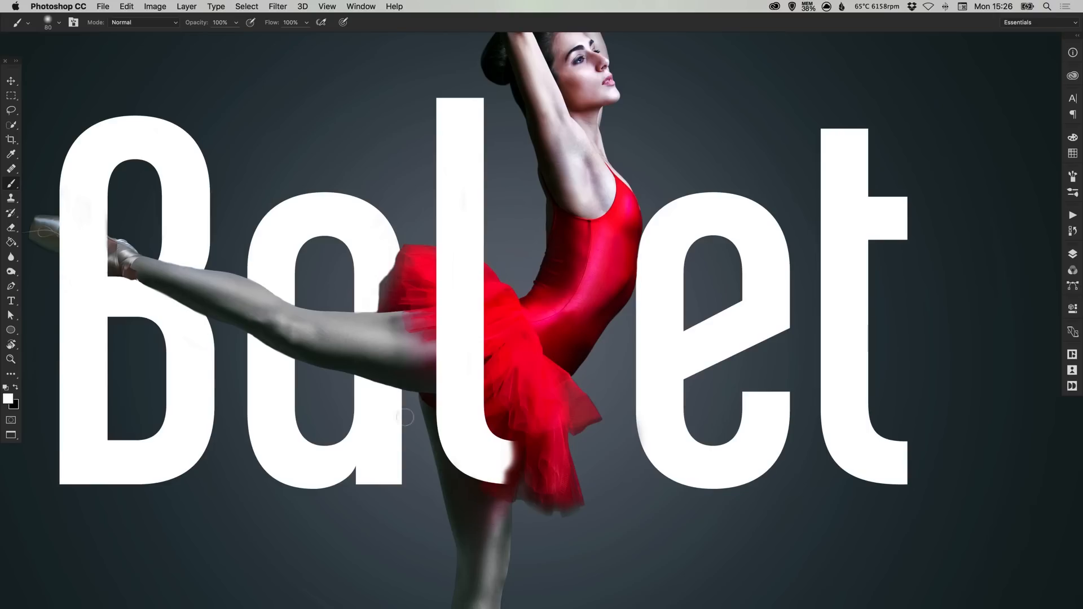
mouse_move(530, 451)
left_mouse_down()
mouse_move(506, 430)
mouse_move(519, 476)
left_mouse_up()
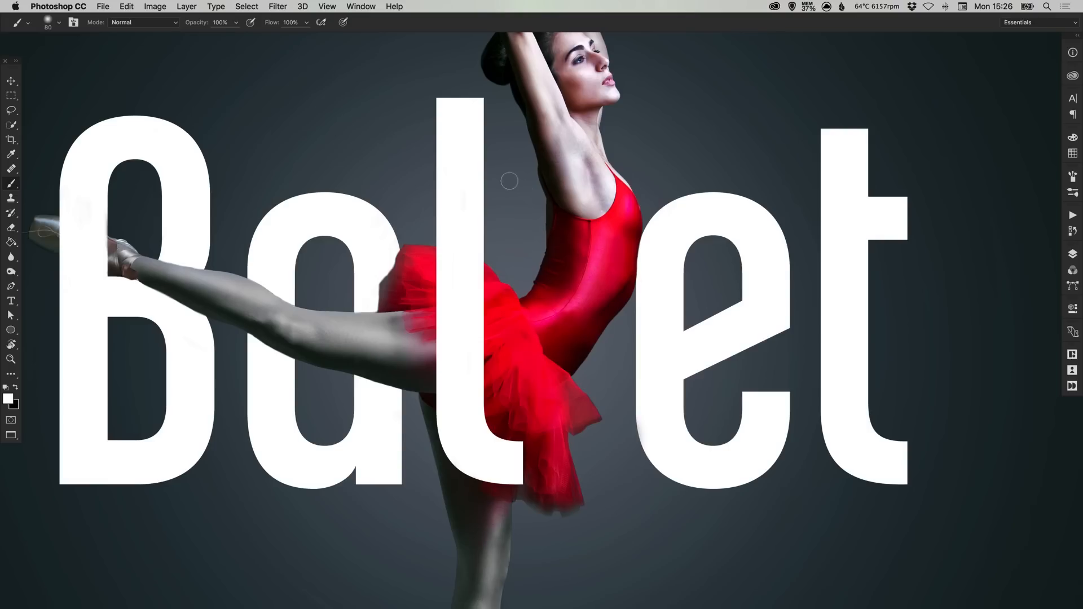
Step: Roughly reveal the second l's stem beside the dancer's back and its foot beside the tutu, using the 80 px white brush
mouse_move(529, 161)
left_mouse_down()
mouse_move(542, 248)
mouse_move(540, 203)
left_mouse_up()
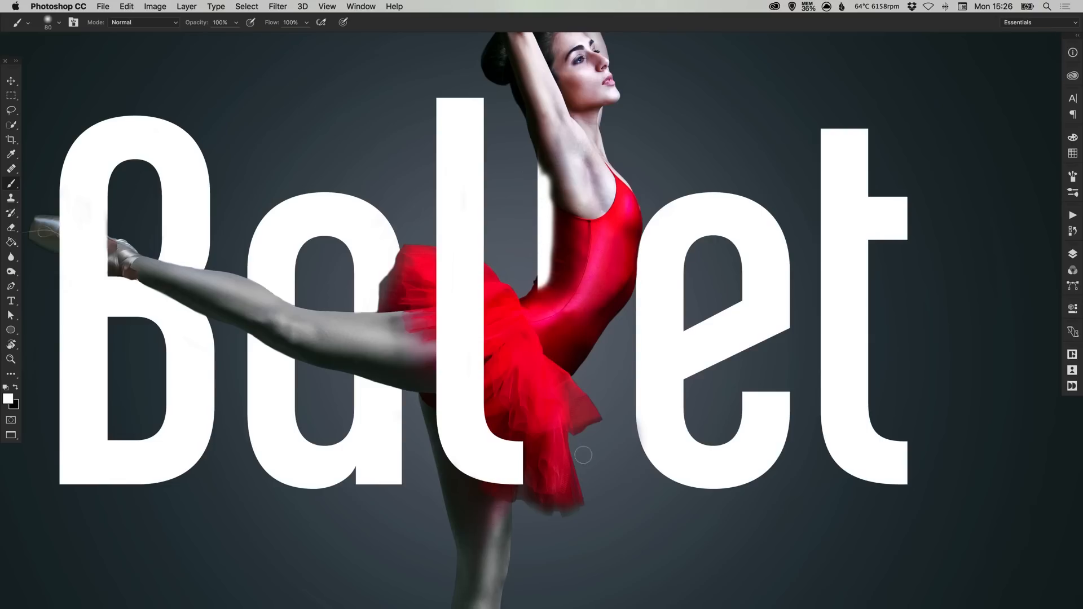
mouse_move(584, 455)
left_mouse_down()
mouse_move(582, 429)
mouse_move(575, 480)
mouse_move(608, 446)
mouse_move(616, 455)
mouse_move(581, 416)
mouse_move(582, 430)
left_mouse_up()
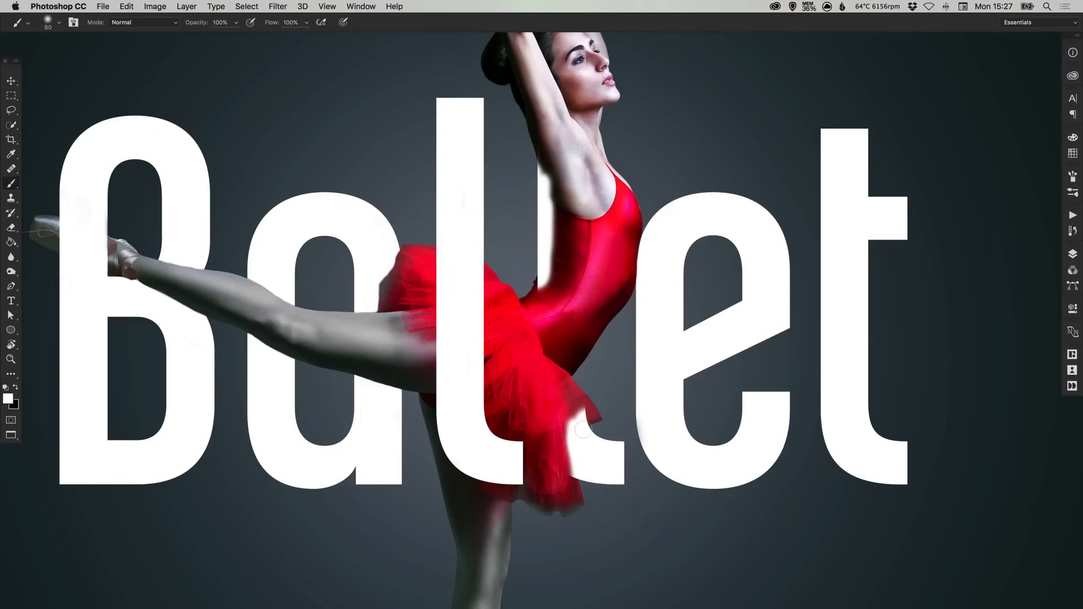
Step: Switch to black and mask the second l's stem off the dancer's arm, back and bodice, reducing the brush for the edge
key("z")
left_click(561, 187)
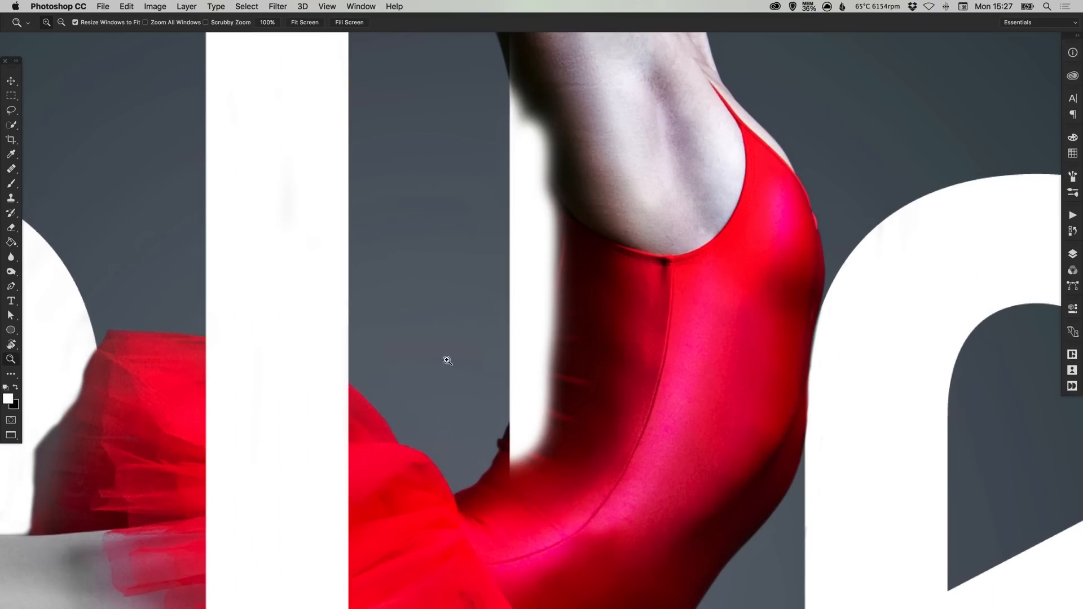
key("x")
key("b")
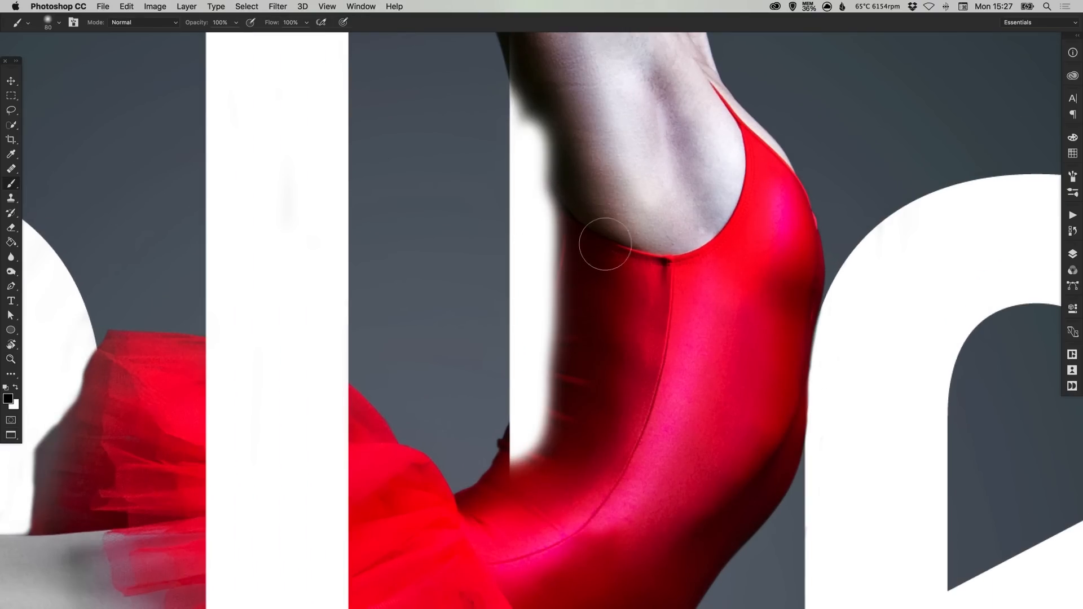
mouse_move(605, 241)
left_mouse_down()
mouse_move(573, 235)
mouse_move(561, 265)
left_mouse_up()
key("bracketleft")
key("bracketleft")
mouse_move(554, 153)
left_mouse_down()
mouse_move(557, 338)
mouse_move(559, 219)
mouse_move(553, 401)
mouse_move(530, 447)
mouse_move(520, 436)
mouse_move(564, 244)
mouse_move(543, 406)
mouse_move(557, 207)
mouse_move(549, 107)
mouse_move(521, 62)
mouse_move(518, 78)
mouse_move(507, 24)
mouse_move(562, 318)
mouse_move(549, 145)
mouse_move(556, 246)
mouse_move(516, 82)
mouse_move(531, 127)
mouse_move(530, 365)
mouse_move(529, 155)
mouse_move(543, 197)
mouse_move(541, 386)
mouse_move(556, 268)
mouse_move(520, 163)
mouse_move(537, 168)
mouse_move(519, 145)
mouse_move(536, 128)
mouse_move(505, 142)
mouse_move(504, 131)
mouse_move(512, 156)
mouse_move(502, 125)
left_mouse_up()
Step: Restore the second l's narrow upper tip beside the shoulder blade with a small white brush, undoing and repainting the stroke along the back
key("x")
key("bracketleft")
key("bracketleft")
key("bracketleft")
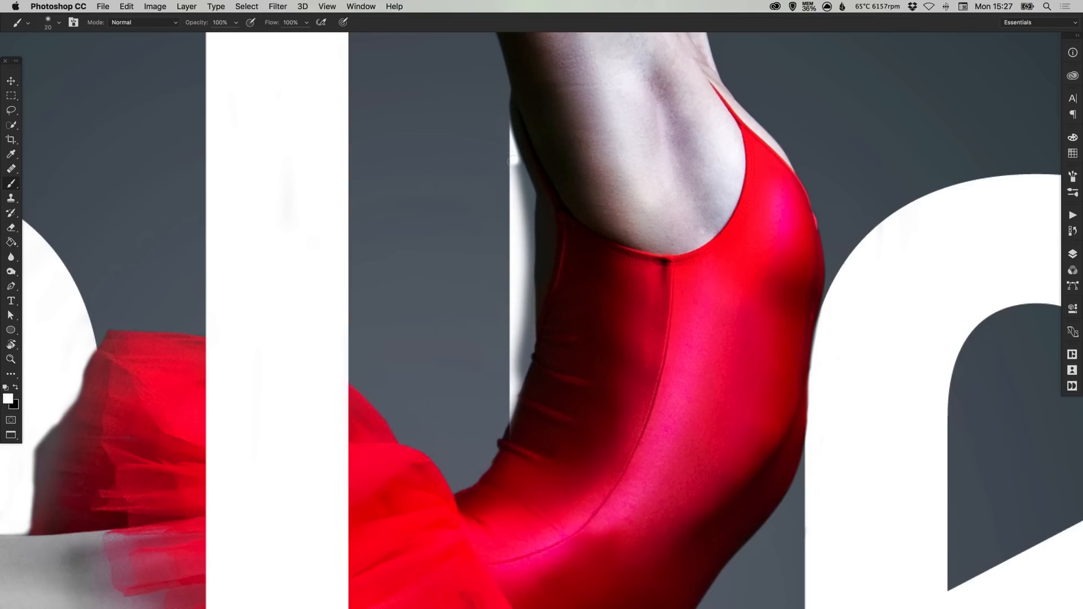
mouse_move(513, 161)
left_mouse_down()
mouse_move(518, 191)
mouse_move(471, 274)
mouse_move(494, 185)
left_mouse_up()
key("super+plus")
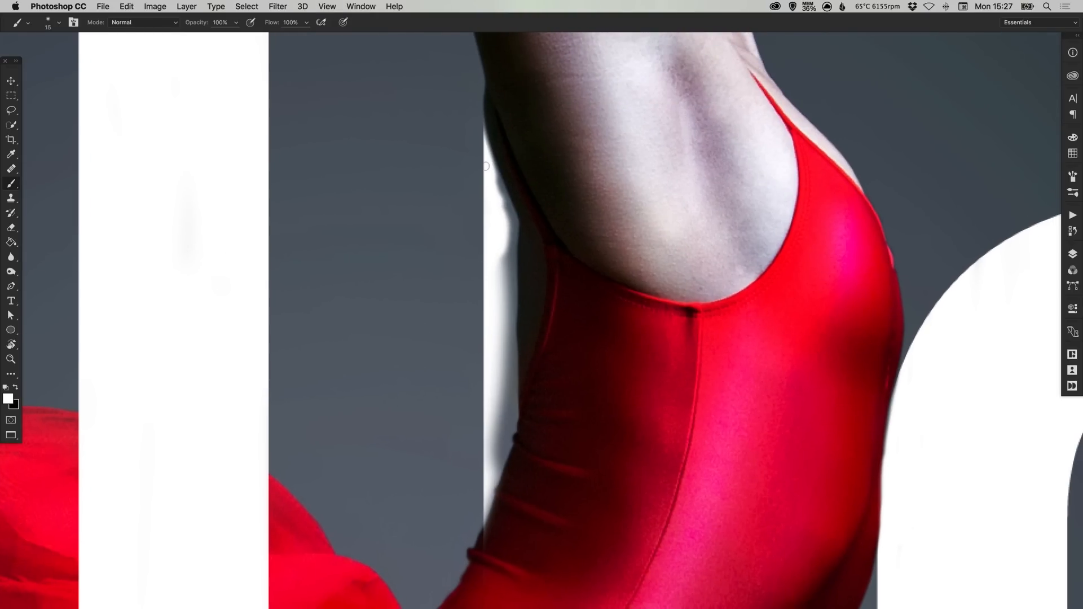
left_click_drag(480, 133, 515, 239)
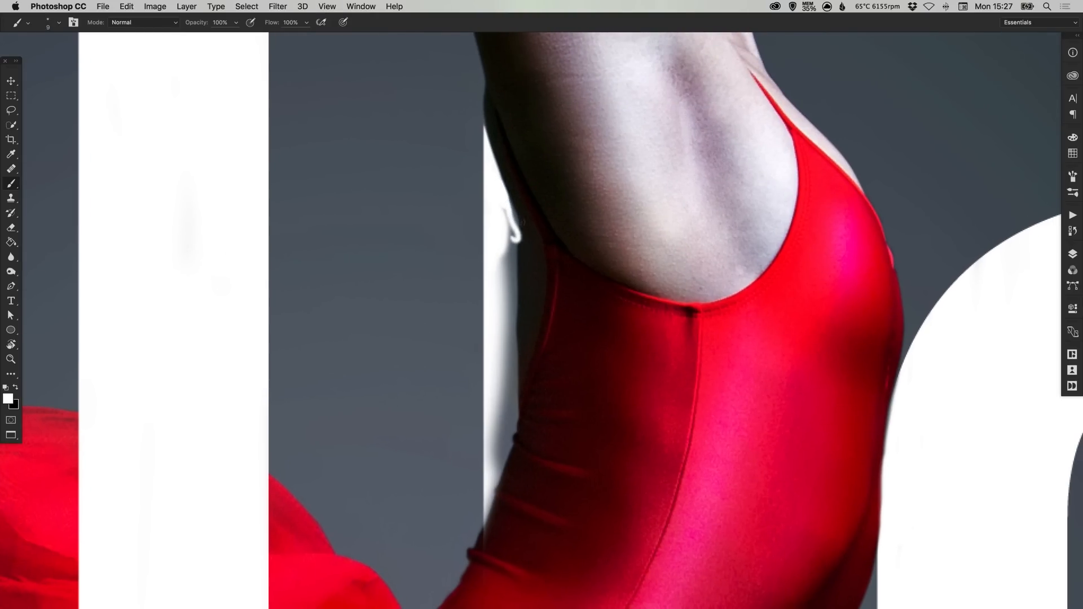
key("super+z")
left_click_drag(509, 198, 515, 238)
Step: Fill the second l's stem with white along the back edge of the bodice down to the waist, using a small brush
key("x")
key("x")
left_click_drag(506, 211, 502, 344)
key("bracketright")
key("bracketright")
mouse_move(503, 288)
left_mouse_down()
mouse_move(512, 252)
mouse_move(507, 406)
mouse_move(495, 353)
left_mouse_up()
mouse_move(499, 390)
left_mouse_down()
mouse_move(508, 350)
mouse_move(486, 496)
mouse_move(505, 445)
left_mouse_up()
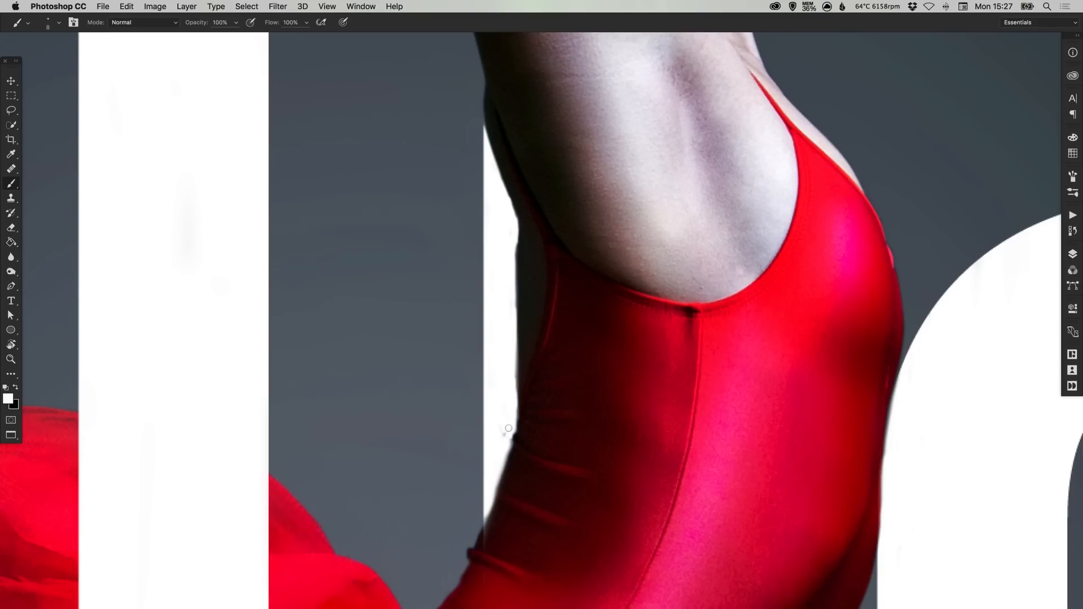
scroll(483, 448, "down", 5)
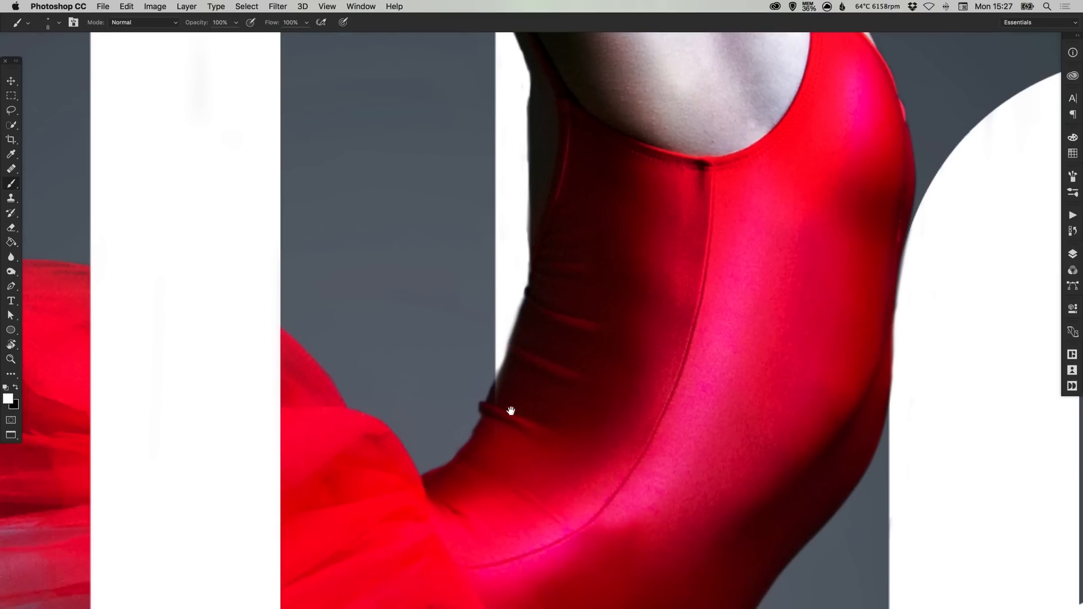
key("x")
key("x")
Step: Mask the second l's foot off the tutu's pointed corner and hanging layers with black, enlarging the brush to 45 px
mouse_move(506, 427)
left_mouse_down()
mouse_move(493, 488)
mouse_move(466, 281)
left_mouse_up()
left_click_drag(479, 445, 464, 152)
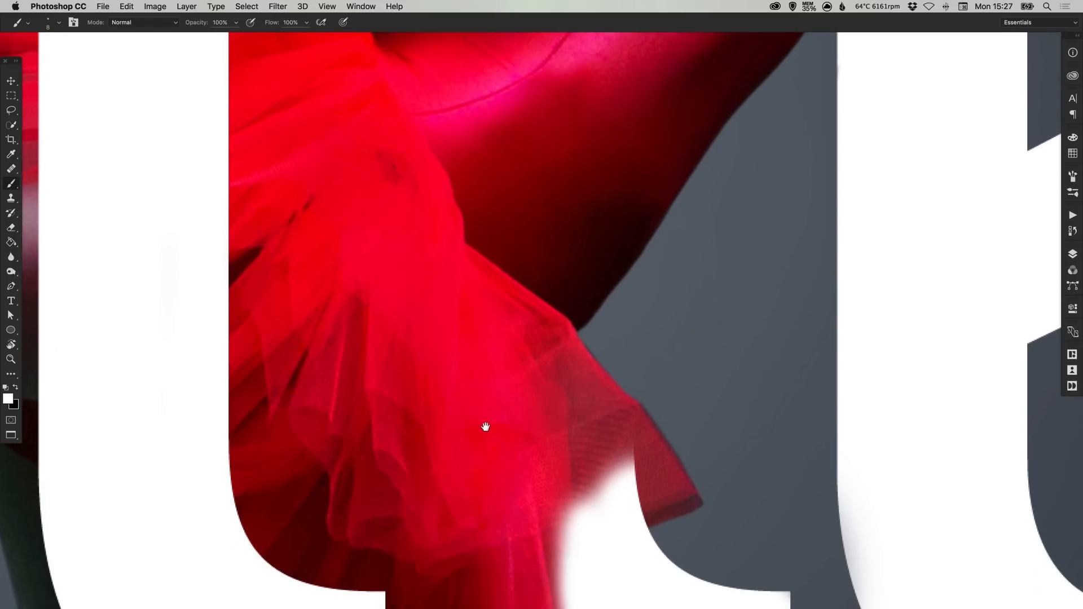
left_click_drag(484, 425, 407, 141)
key("x")
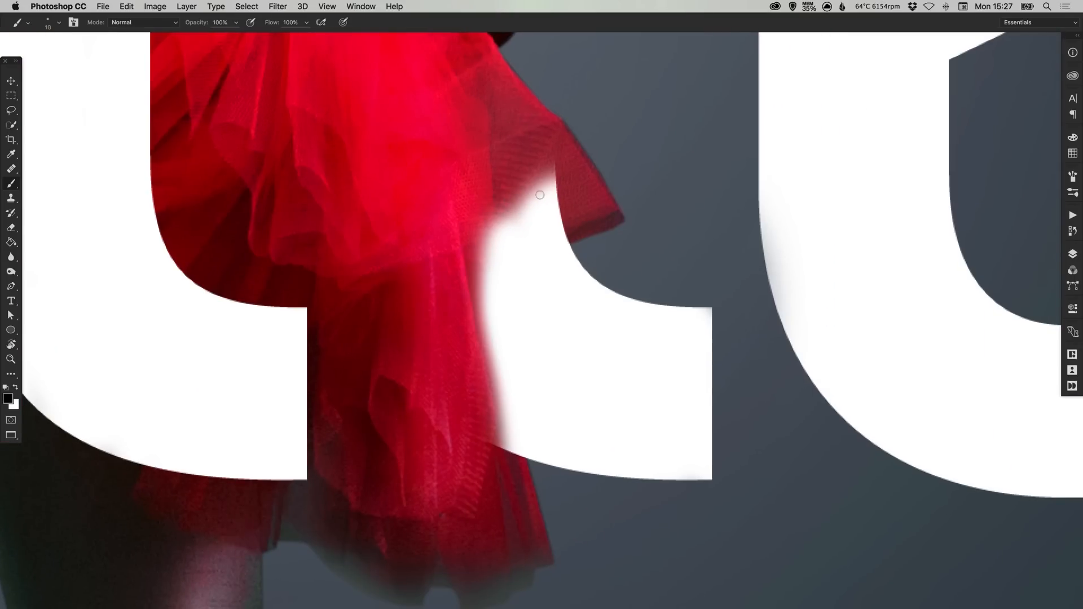
mouse_move(509, 214)
left_mouse_down()
mouse_move(542, 186)
mouse_move(508, 225)
mouse_move(547, 215)
mouse_move(494, 242)
left_mouse_up()
mouse_move(598, 185)
left_mouse_down()
mouse_move(515, 220)
mouse_move(529, 262)
mouse_move(482, 282)
left_mouse_up()
key("]")
key("]")
key("]")
key("]")
key("]")
left_click_drag(489, 242, 475, 291)
mouse_move(526, 257)
left_mouse_down()
mouse_move(476, 304)
mouse_move(475, 378)
mouse_move(497, 434)
mouse_move(494, 358)
mouse_move(504, 408)
left_mouse_up()
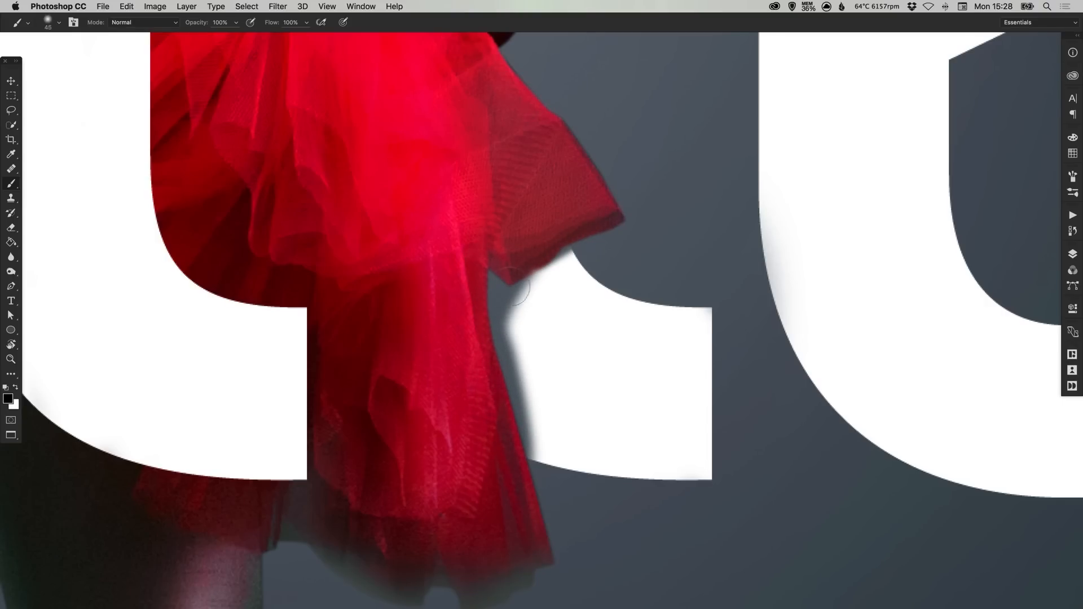
mouse_move(573, 261)
left_mouse_down()
mouse_move(519, 305)
mouse_move(489, 287)
left_mouse_up()
Step: Switch to white and, with a 10 px brush, restore the l's foot beneath the tutu's pointed corner and beside its hanging layer
key("x")
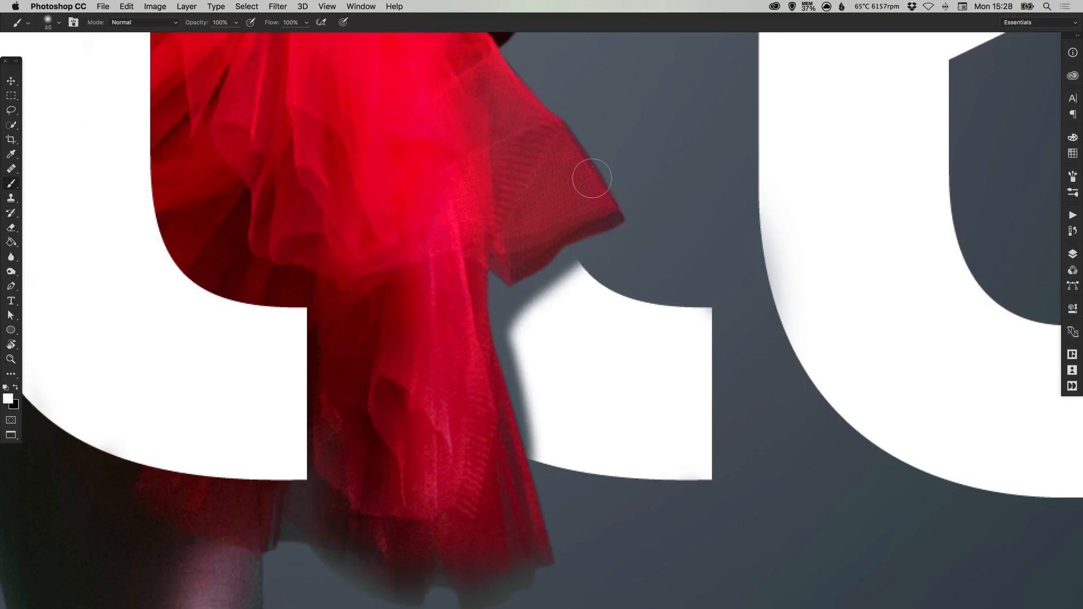
key("bracketleft")
key("bracketleft")
key("bracketleft")
mouse_move(516, 294)
left_mouse_down()
mouse_move(578, 246)
mouse_move(556, 270)
mouse_move(562, 282)
mouse_move(573, 277)
left_mouse_up()
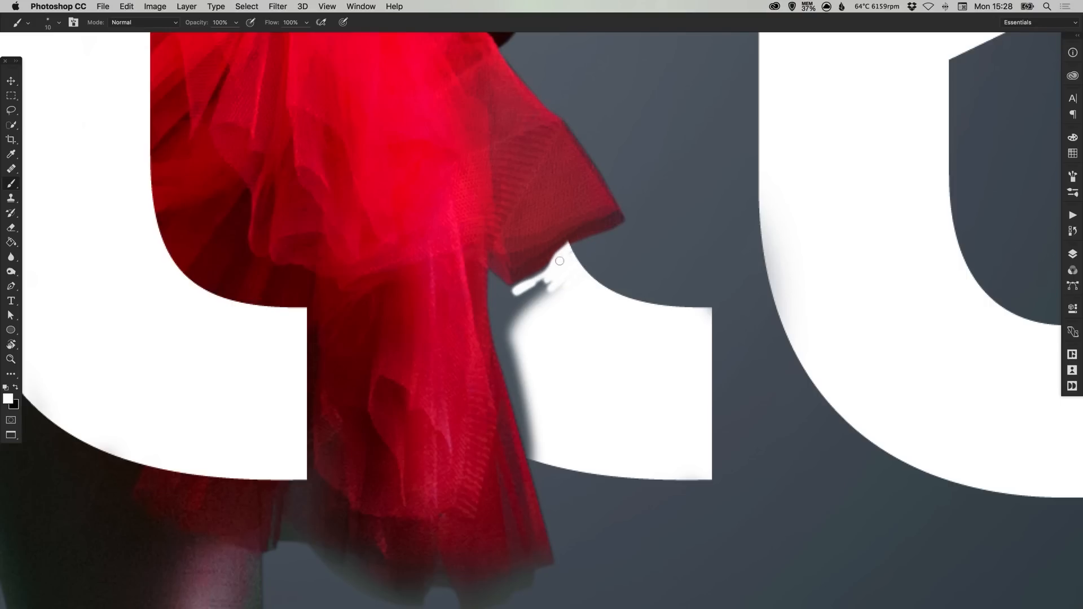
key("x")
key("x")
mouse_move(499, 334)
left_mouse_down()
mouse_move(499, 292)
mouse_move(473, 299)
mouse_move(474, 332)
mouse_move(467, 272)
left_mouse_up()
Step: With a smaller white brush, fill the notch between the tutu's pointed corner and hanging layer, and start down the fabric edge
key("super+equal")
key("bracketleft")
key("bracketleft")
key("x")
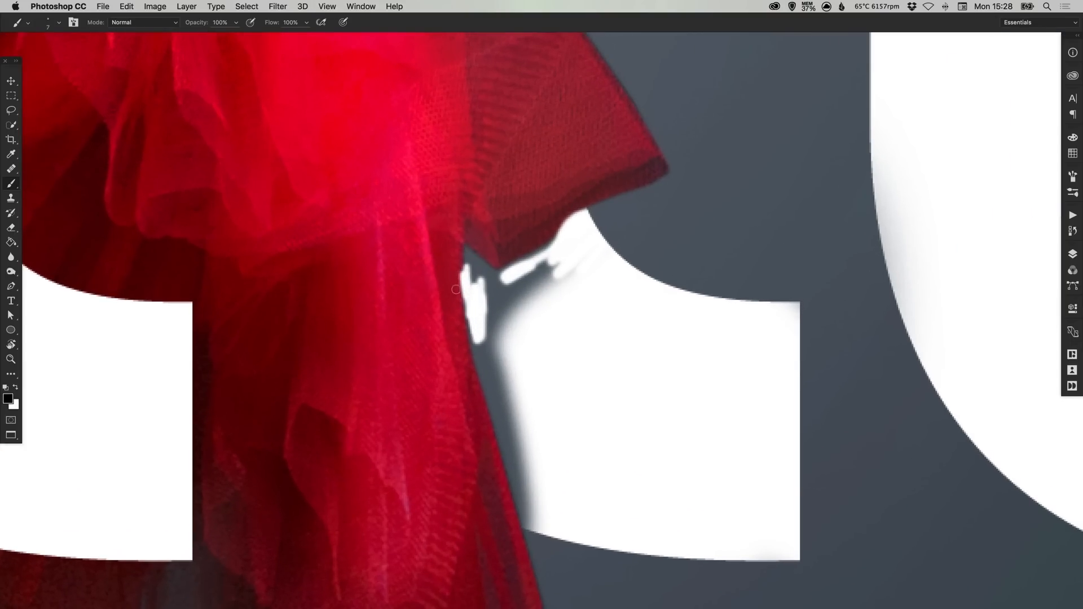
key("x")
mouse_move(466, 249)
left_mouse_down()
mouse_move(492, 284)
mouse_move(544, 250)
mouse_move(517, 274)
left_mouse_up()
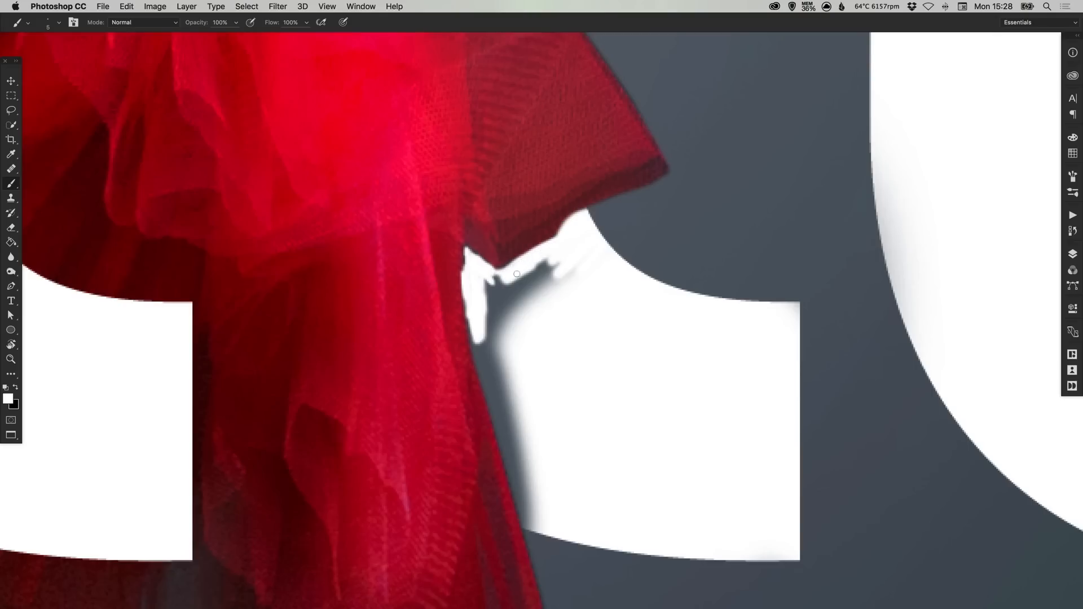
mouse_move(461, 335)
left_mouse_down()
mouse_move(437, 282)
mouse_move(476, 352)
left_mouse_up()
Step: Rotate the canvas and paint white down the tutu's hanging edge to the bottom of the second l's foot
left_click_drag(444, 246, 489, 289)
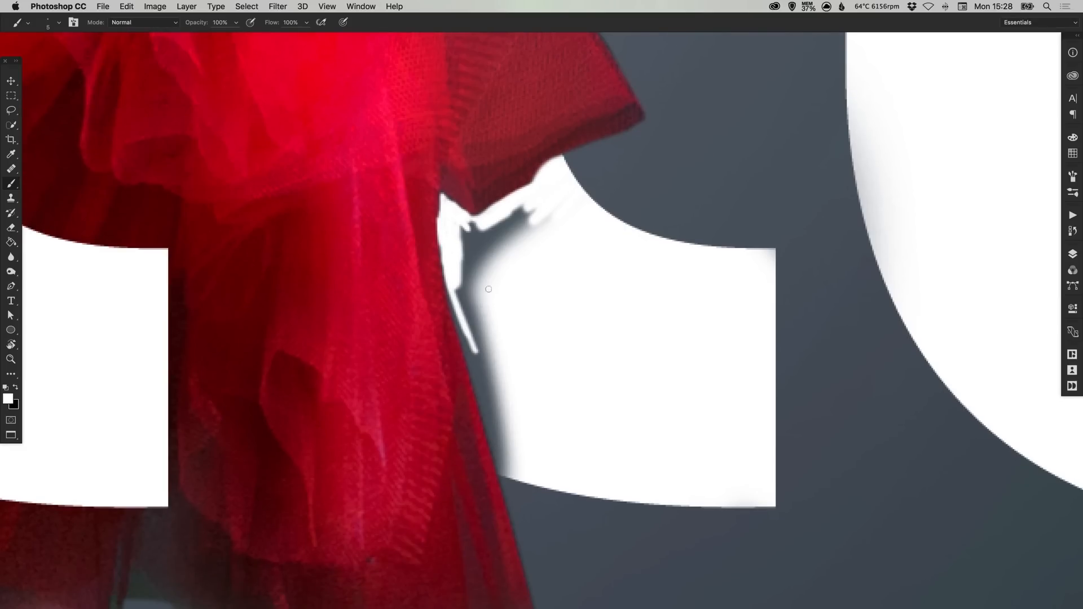
key("r")
mouse_move(395, 317)
left_mouse_down()
mouse_move(409, 280)
mouse_move(480, 225)
left_mouse_up()
key("b")
mouse_move(501, 182)
left_mouse_down()
mouse_move(492, 298)
mouse_move(483, 240)
mouse_move(493, 197)
mouse_move(489, 276)
left_mouse_up()
left_click_drag(478, 198, 468, 328)
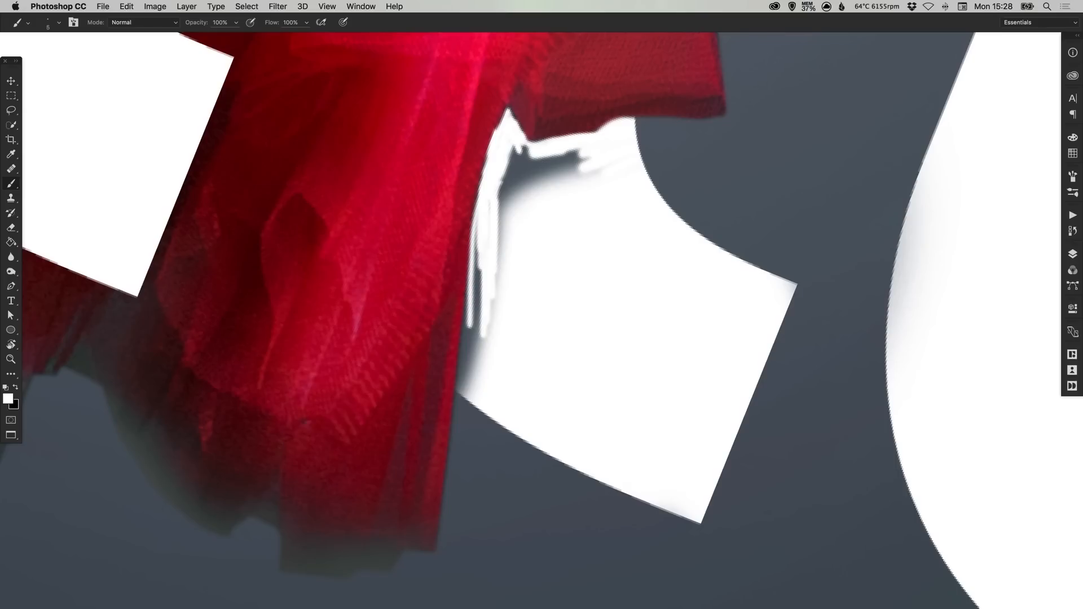
mouse_move(473, 280)
left_mouse_down()
mouse_move(461, 374)
mouse_move(468, 319)
mouse_move(462, 402)
mouse_move(477, 322)
mouse_move(471, 403)
mouse_move(499, 269)
mouse_move(472, 318)
mouse_move(472, 213)
mouse_move(474, 347)
left_mouse_up()
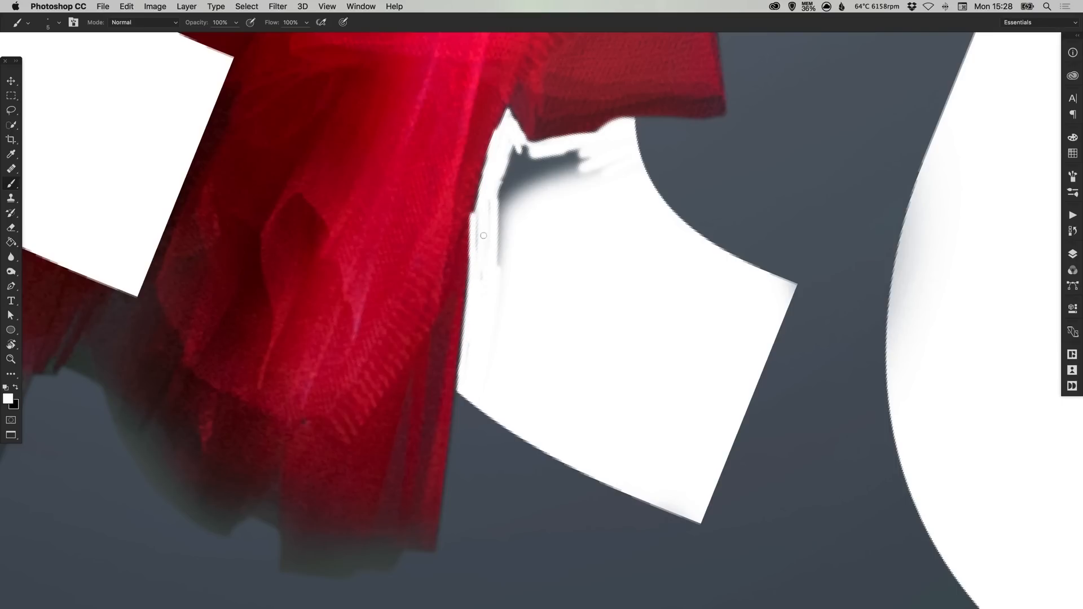
Step: Clean the overpaint along the tutu edge with black and fill the remaining gaps in the second l's foot with white
key("x")
left_click_drag(467, 230, 467, 247)
key("x")
mouse_move(502, 214)
left_mouse_down()
mouse_move(497, 271)
mouse_move(492, 251)
left_mouse_up()
key("x")
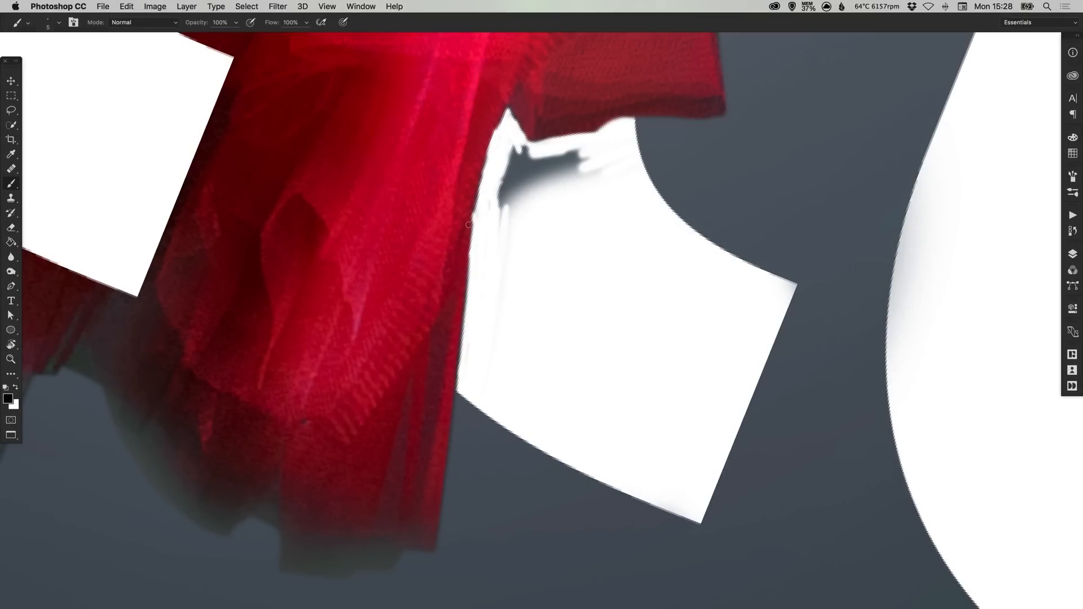
key("x")
mouse_move(470, 210)
left_mouse_down()
mouse_move(472, 223)
mouse_move(510, 144)
mouse_move(501, 226)
left_mouse_up()
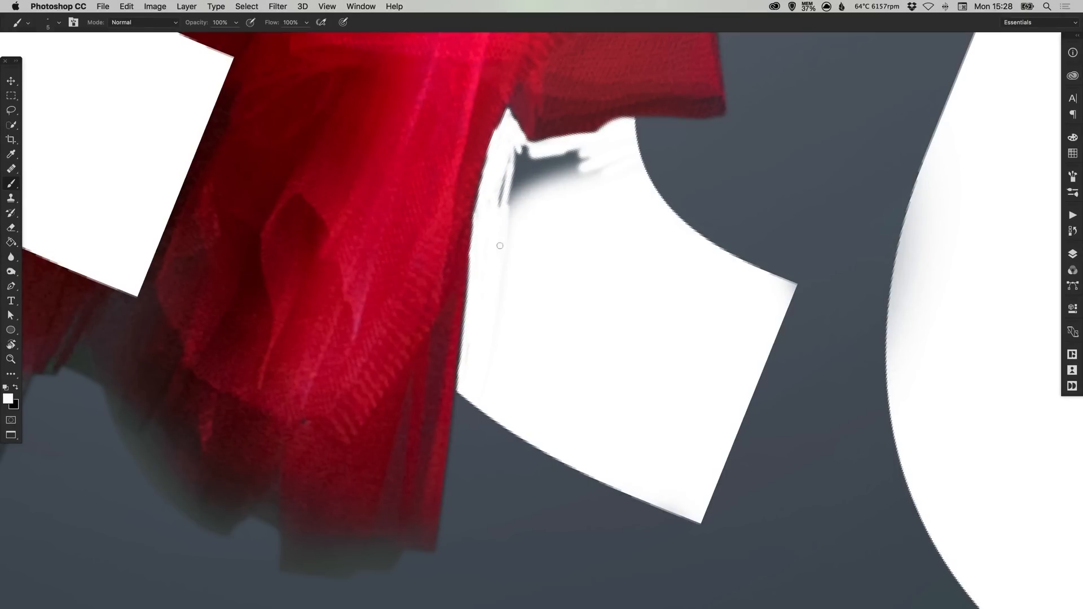
mouse_move(502, 170)
left_mouse_down()
mouse_move(505, 205)
mouse_move(507, 168)
mouse_move(533, 186)
mouse_move(526, 146)
mouse_move(573, 163)
mouse_move(515, 198)
mouse_move(625, 162)
left_mouse_up()
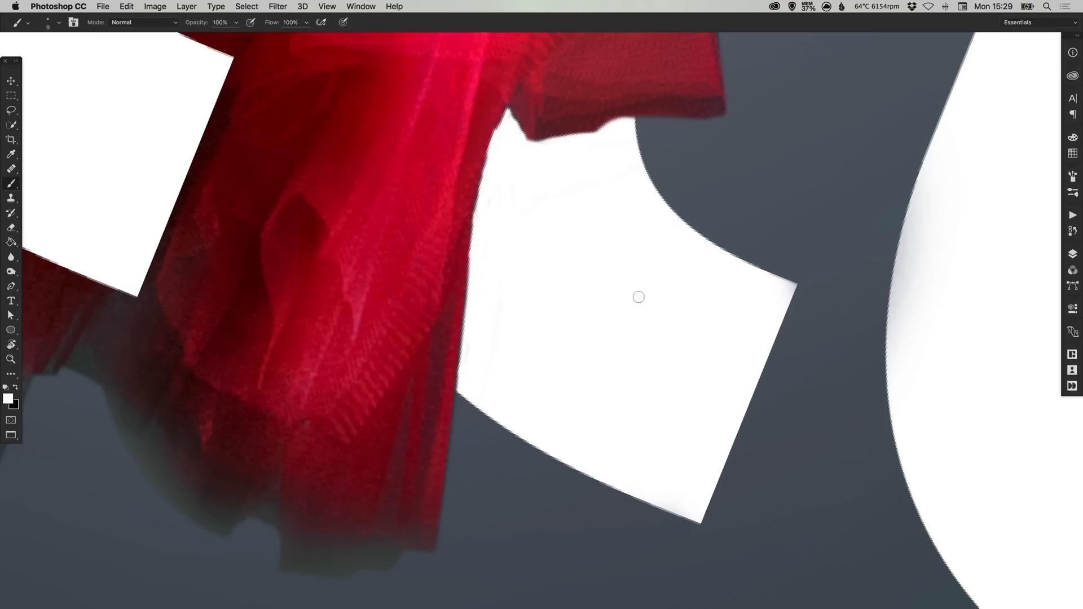
Step: Reset the canvas rotation and review the full composition fitted to the screen
key("r")
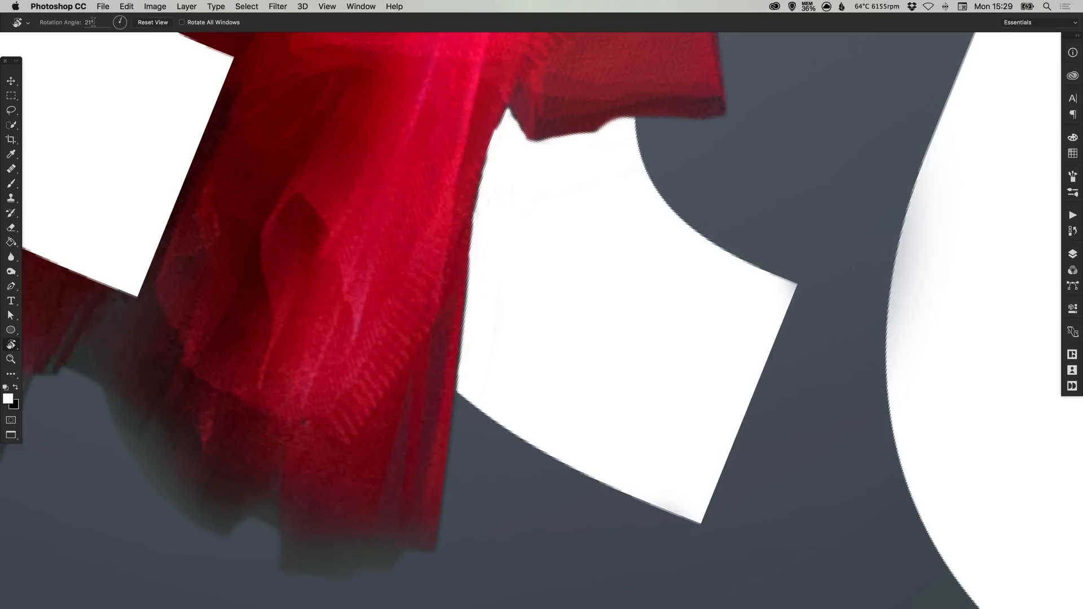
left_click(152, 23)
key("v")
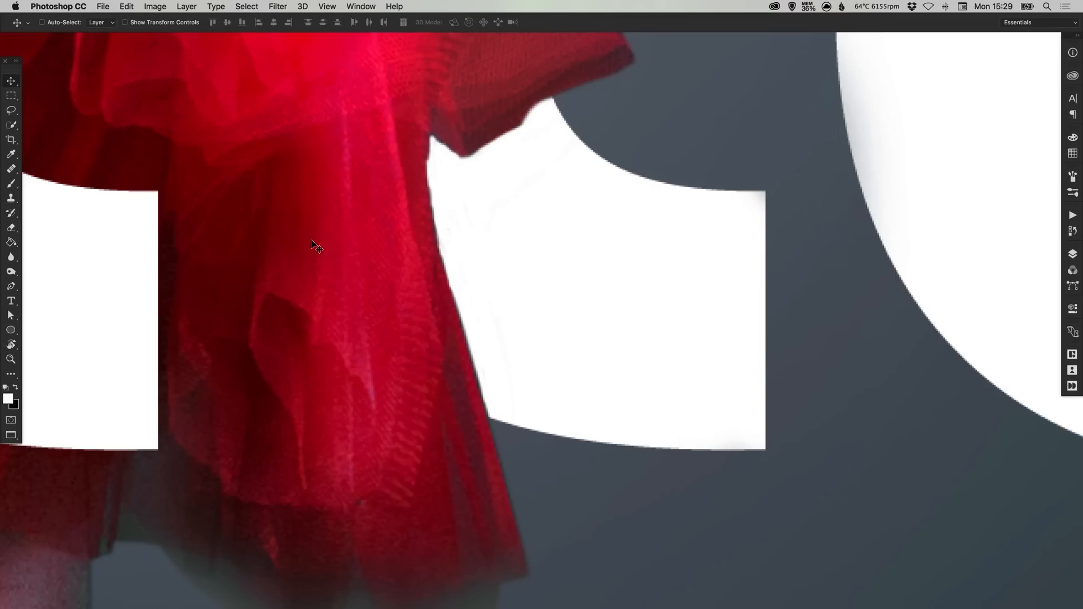
key("super+0")
key("super")
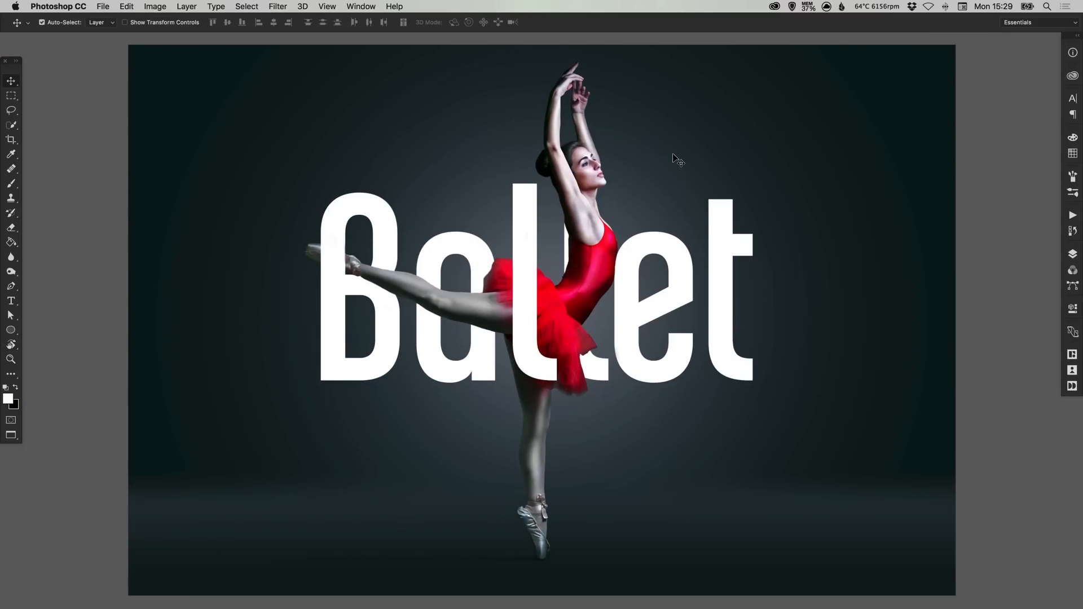